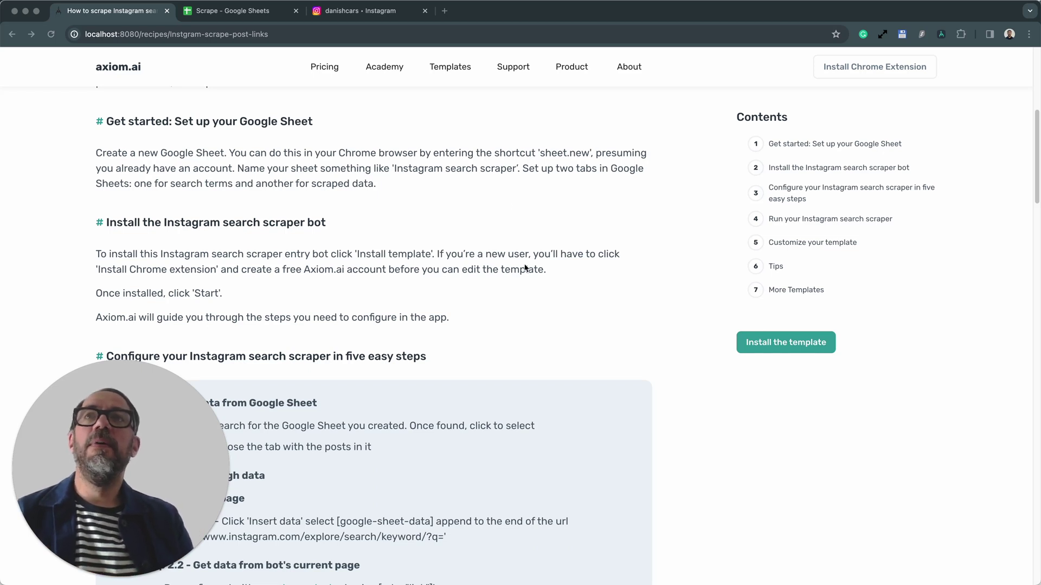
In the Scrape spreadsheet, review the search terms danishpastry, danishchairs and danishcars in column A
{"action": "left_click", "coordinate": [234, 10]}
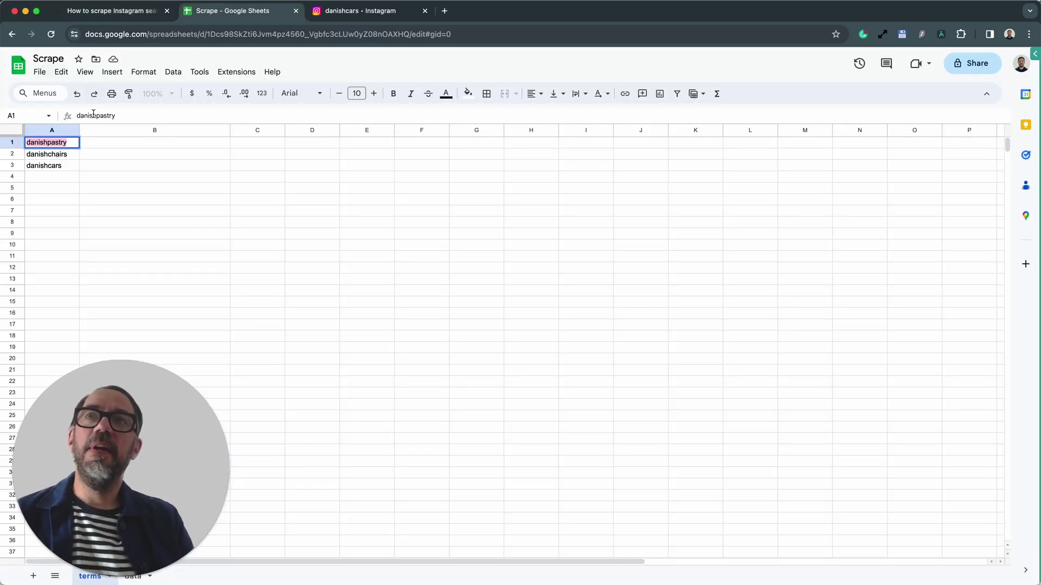
{"action": "left_click", "coordinate": [101, 142]}
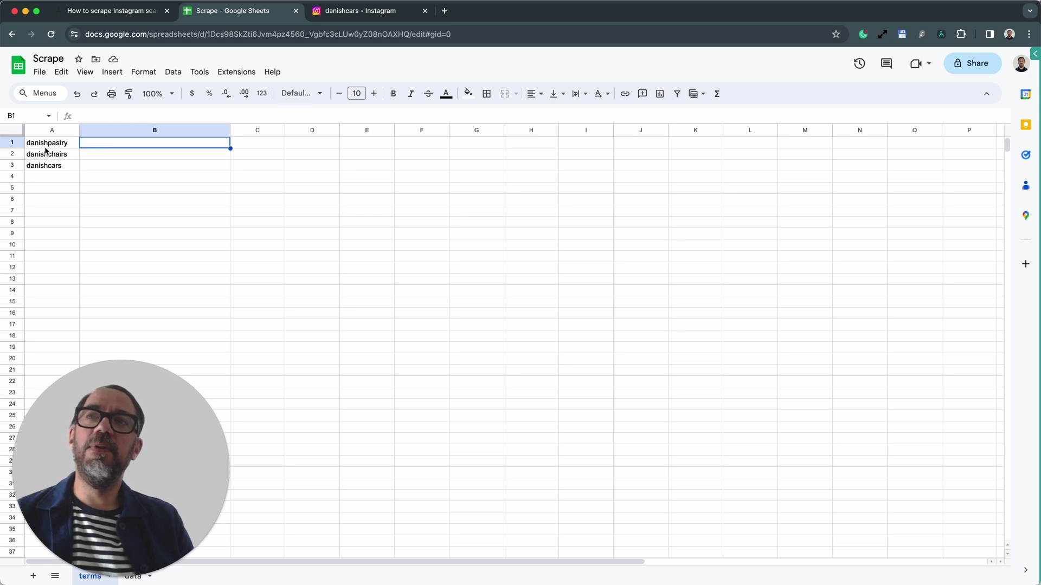
{"action": "left_click", "coordinate": [45, 145]}
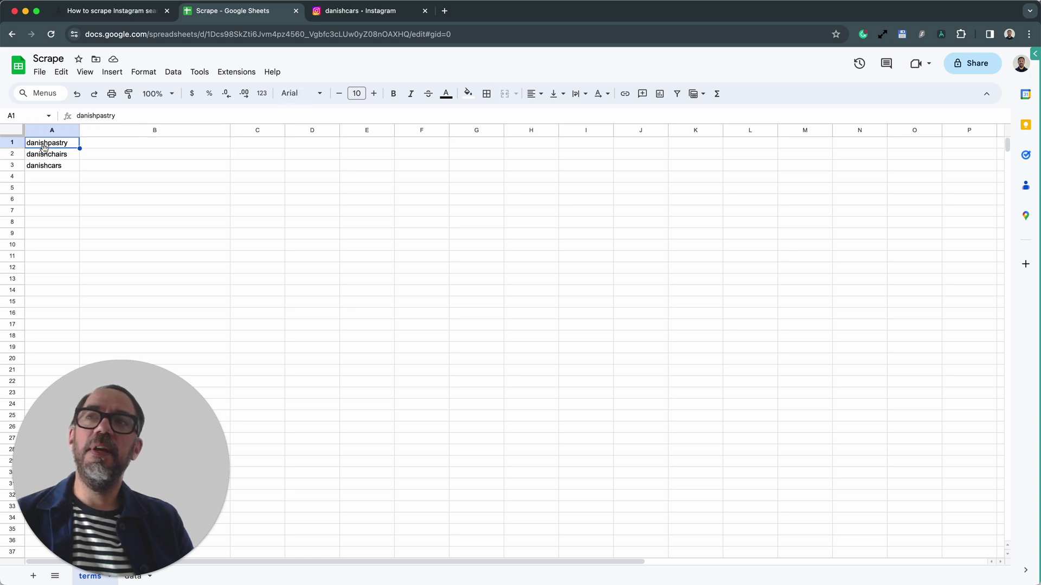
{"action": "left_click", "coordinate": [65, 167]}
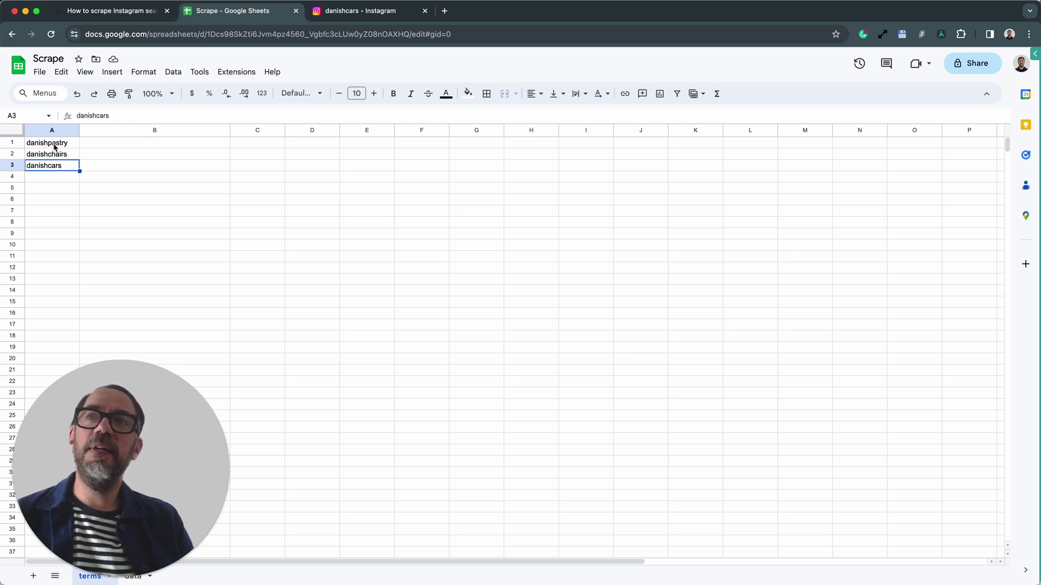
{"action": "left_click", "coordinate": [60, 177]}
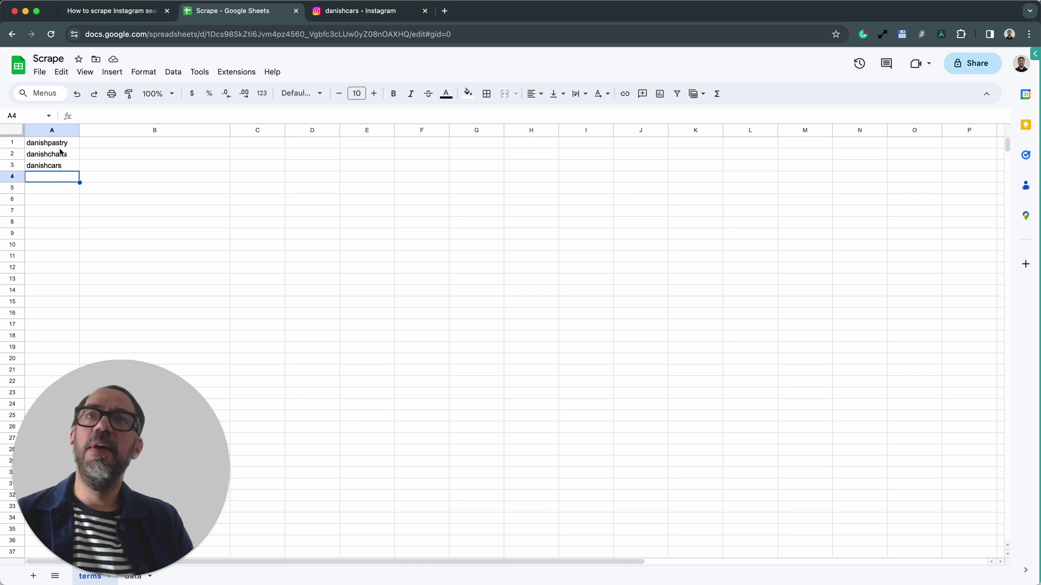
Replace danishcars with danishpastry in the Instagram search URL and load the results
{"action": "left_click", "coordinate": [330, 16]}
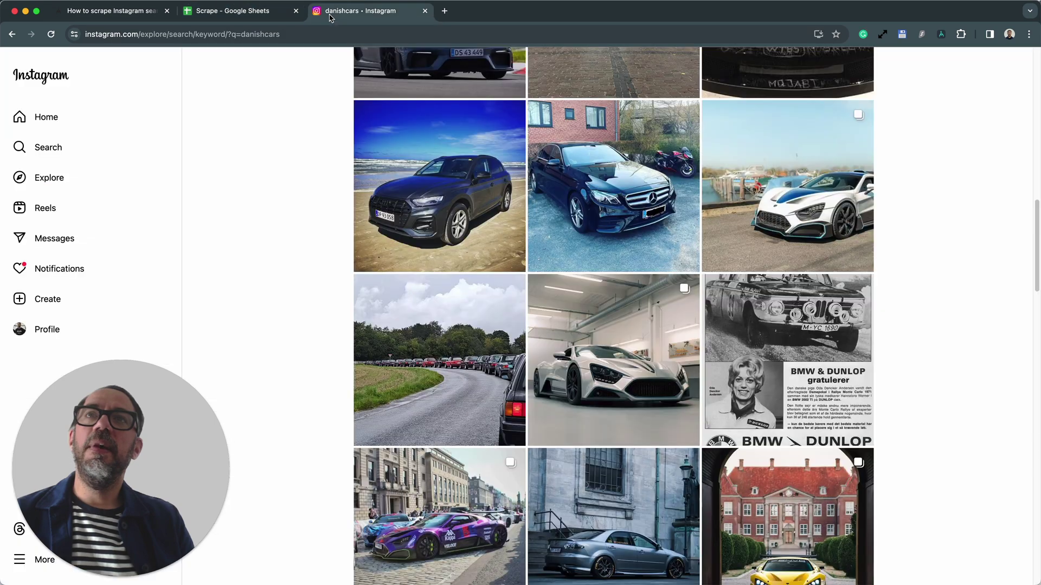
{"action": "scroll", "coordinate": [324, 77], "scroll_direction": "up", "scroll_amount": 3}
{"action": "scroll", "coordinate": [320, 89], "scroll_direction": "up", "scroll_amount": 6}
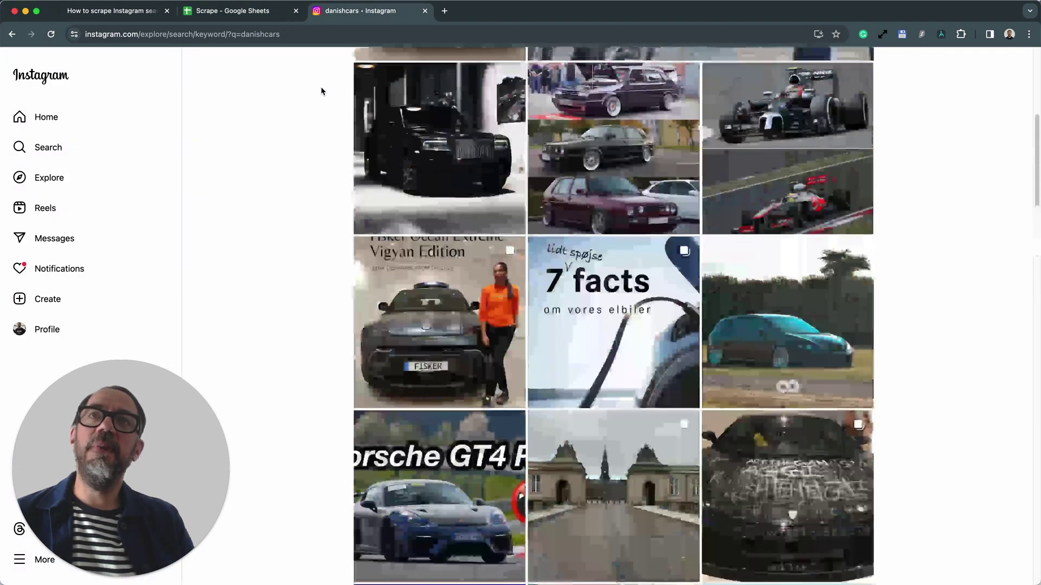
{"action": "scroll", "coordinate": [322, 91], "scroll_direction": "up", "scroll_amount": 4}
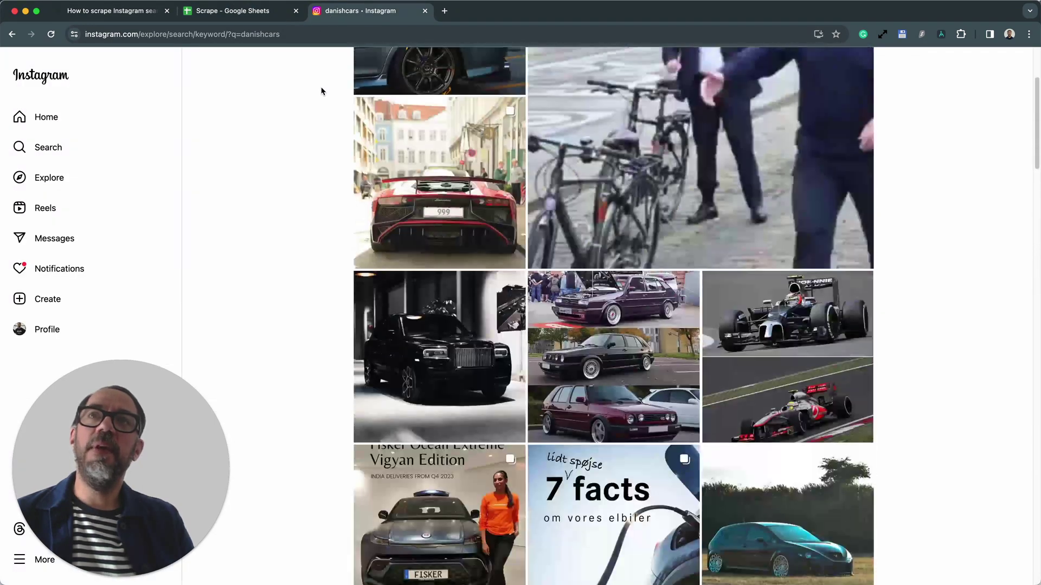
{"action": "double_click", "coordinate": [244, 34]}
{"action": "key", "text": "BackSpace"}
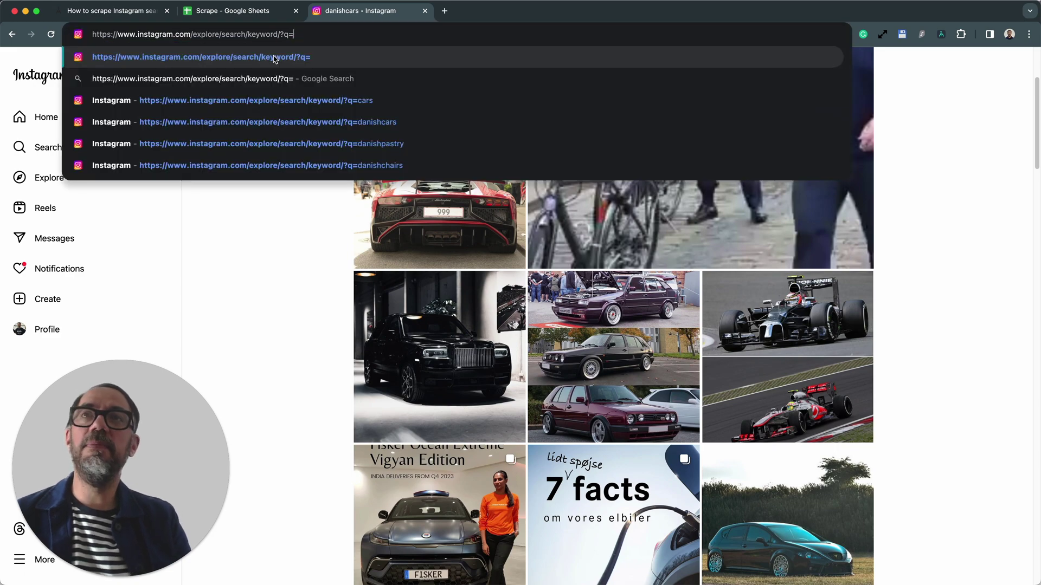
{"action": "type", "text": "danishpastry"}
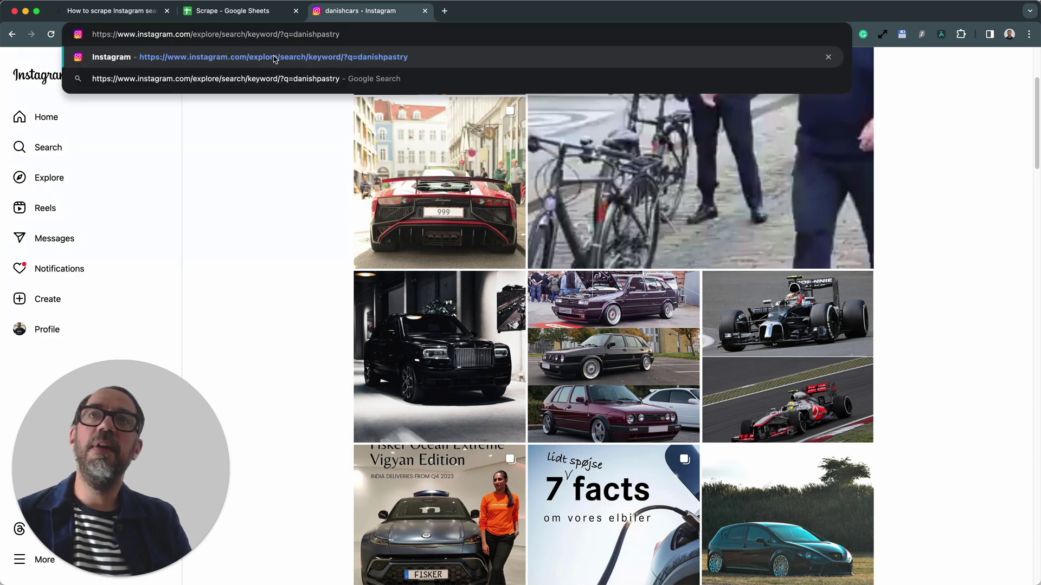
{"action": "left_click", "coordinate": [274, 58]}
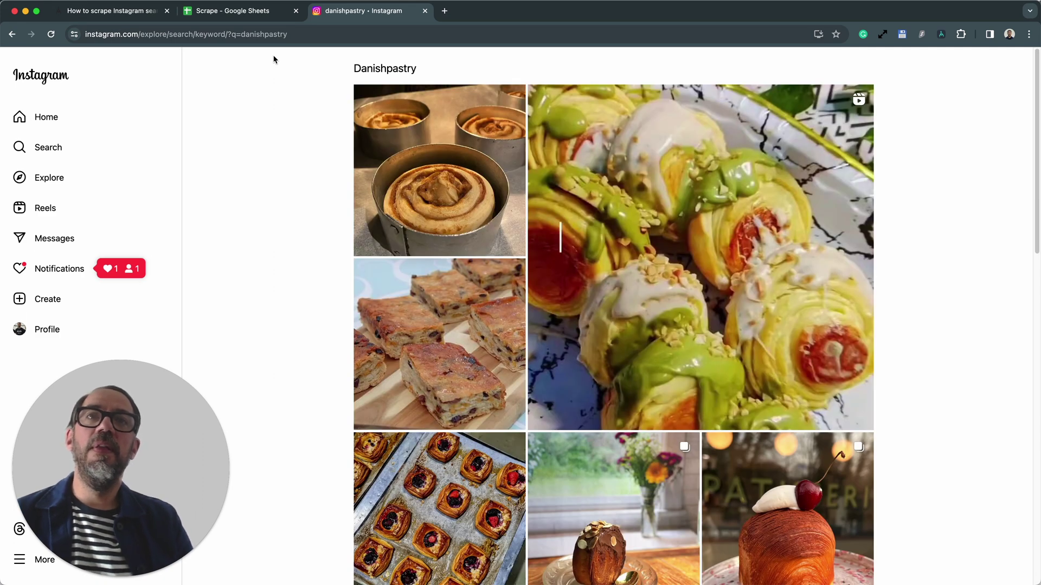
{"action": "mouse_move", "coordinate": [561, 340]}
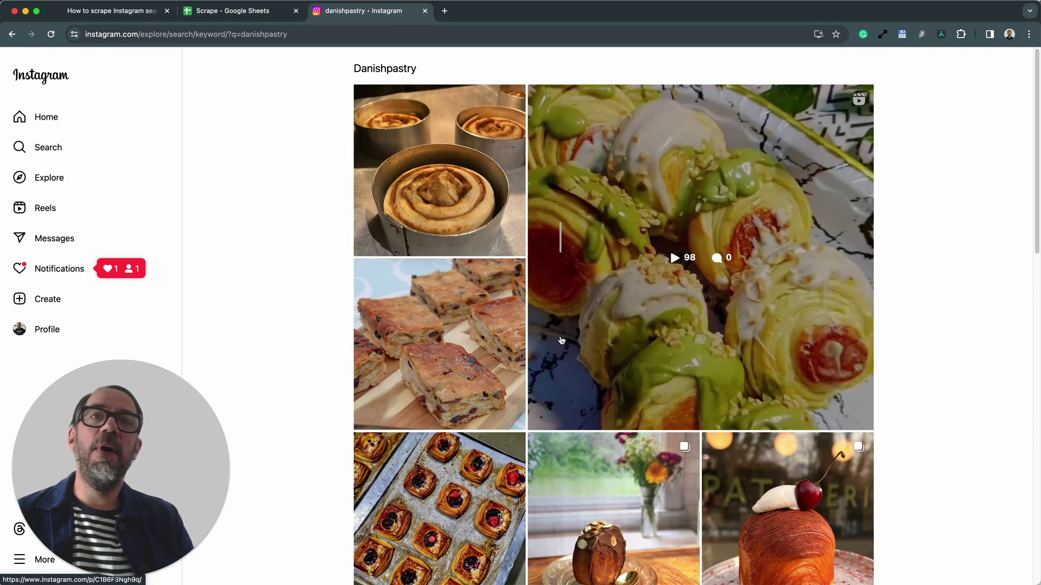
Scroll through the danishpastry post results, then return to the Scrape spreadsheet
{"action": "scroll", "coordinate": [562, 341], "scroll_direction": "down", "scroll_amount": 1}
{"action": "scroll", "coordinate": [560, 353], "scroll_direction": "down", "scroll_amount": 4}
{"action": "scroll", "coordinate": [556, 374], "scroll_direction": "down", "scroll_amount": 3}
{"action": "scroll", "coordinate": [553, 390], "scroll_direction": "down", "scroll_amount": 2}
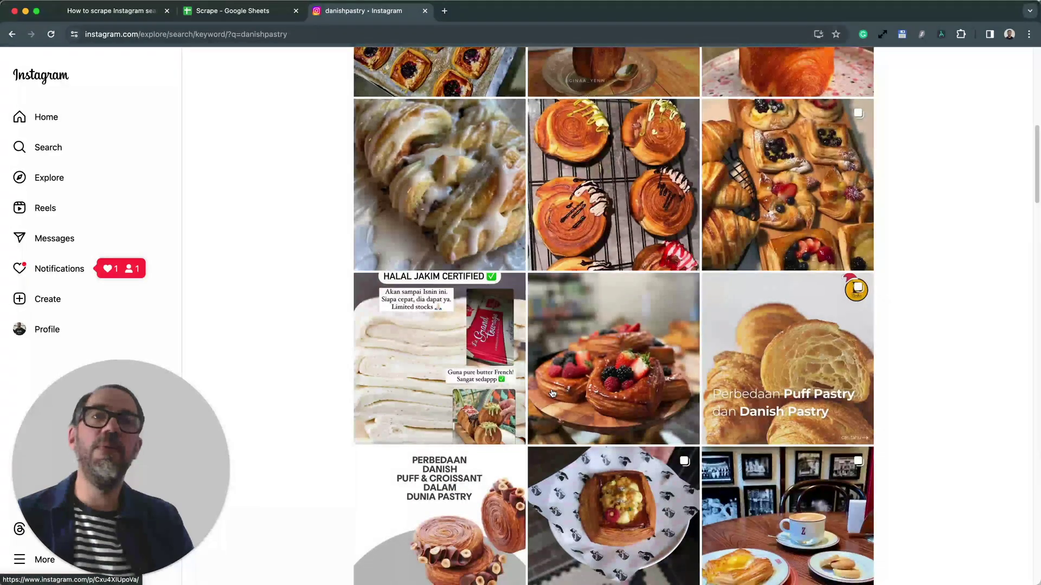
{"action": "scroll", "coordinate": [551, 393], "scroll_direction": "down", "scroll_amount": 3}
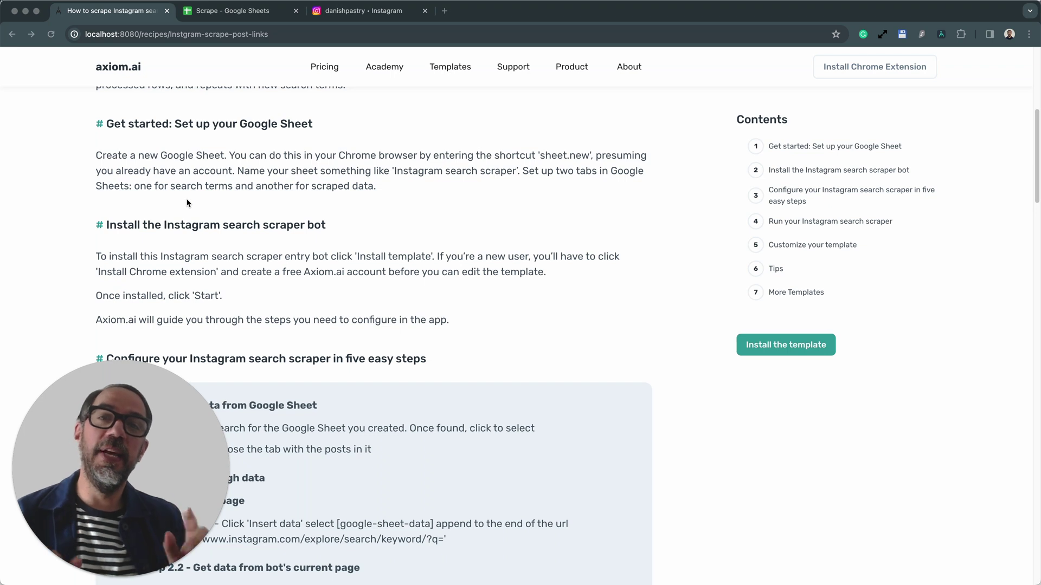
{"action": "left_click", "coordinate": [217, 12]}
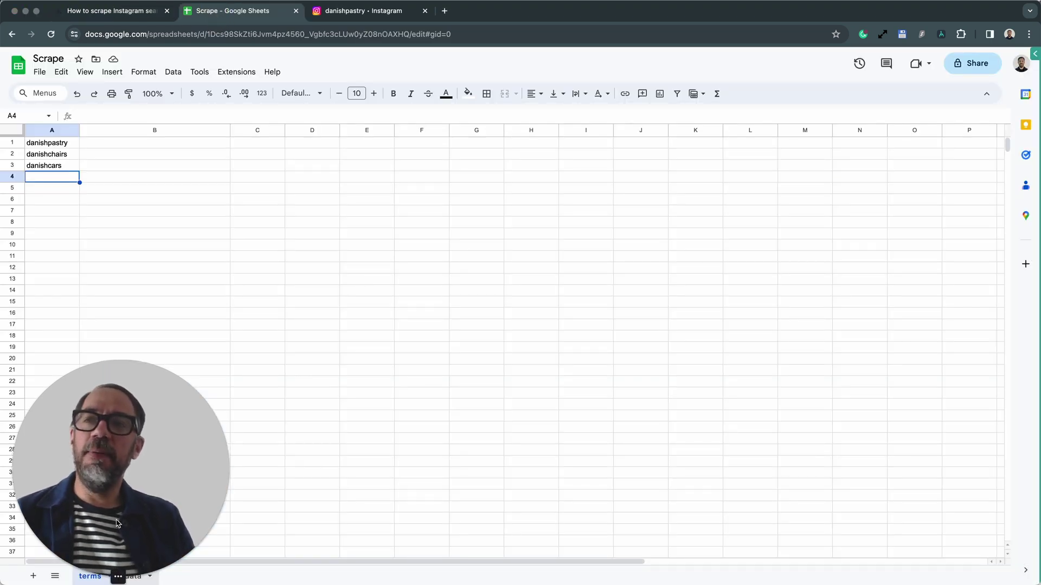
Check the empty data sheet, then go back to the search terms on the terms sheet
{"action": "left_click_drag", "start_coordinate": [117, 523], "coordinate": [115, 509]}
{"action": "left_click", "coordinate": [133, 577]}
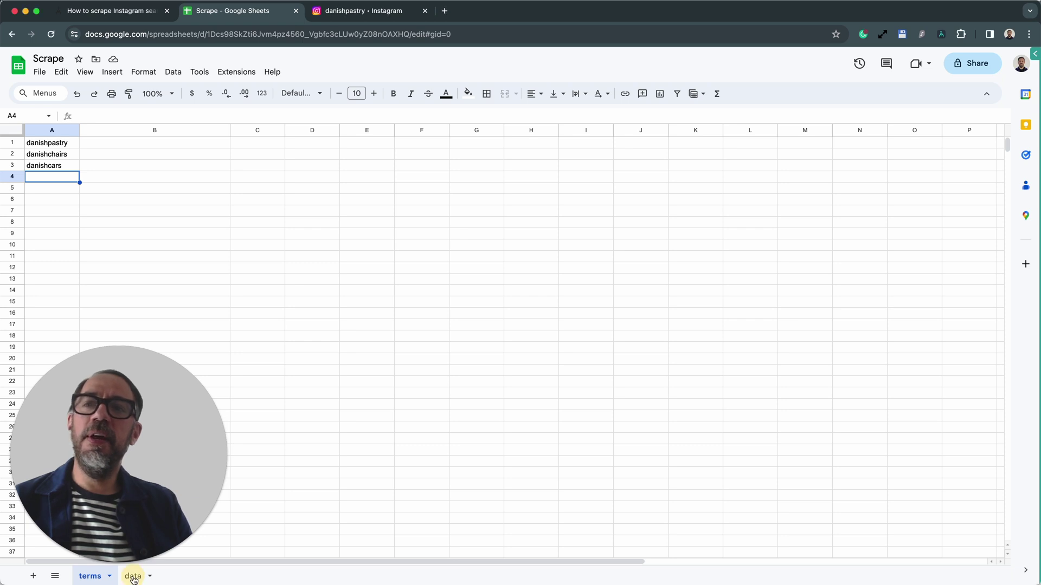
{"action": "left_click", "coordinate": [93, 577]}
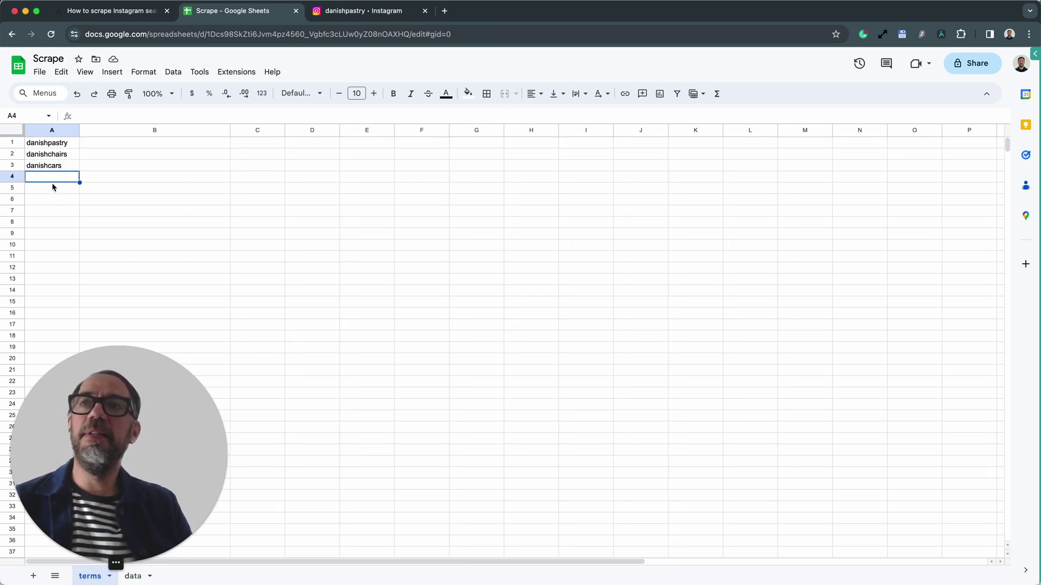
{"action": "left_click", "coordinate": [44, 165]}
{"action": "left_click", "coordinate": [47, 143]}
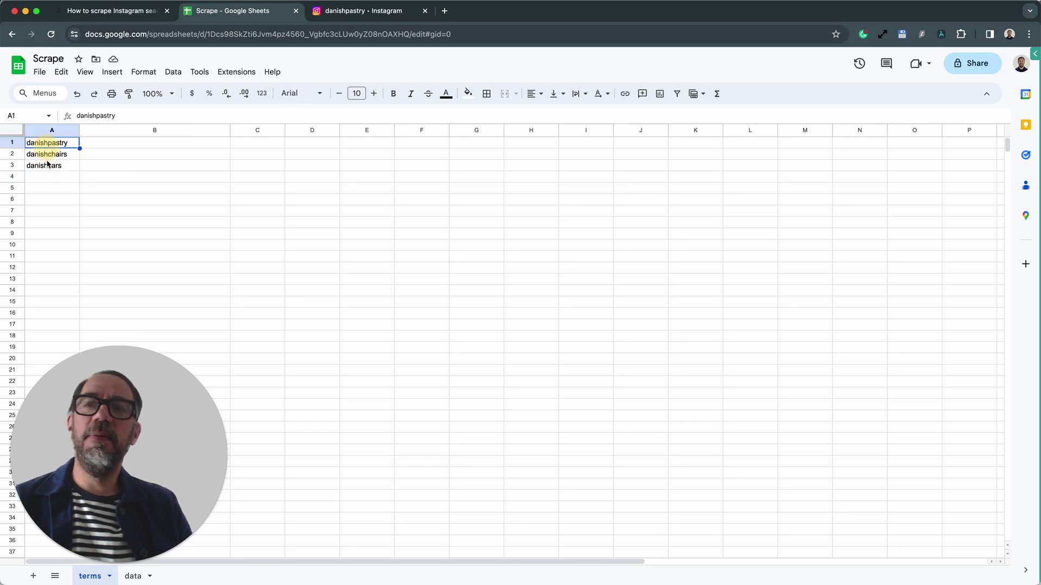
{"action": "left_click", "coordinate": [47, 165]}
{"action": "left_click", "coordinate": [50, 144]}
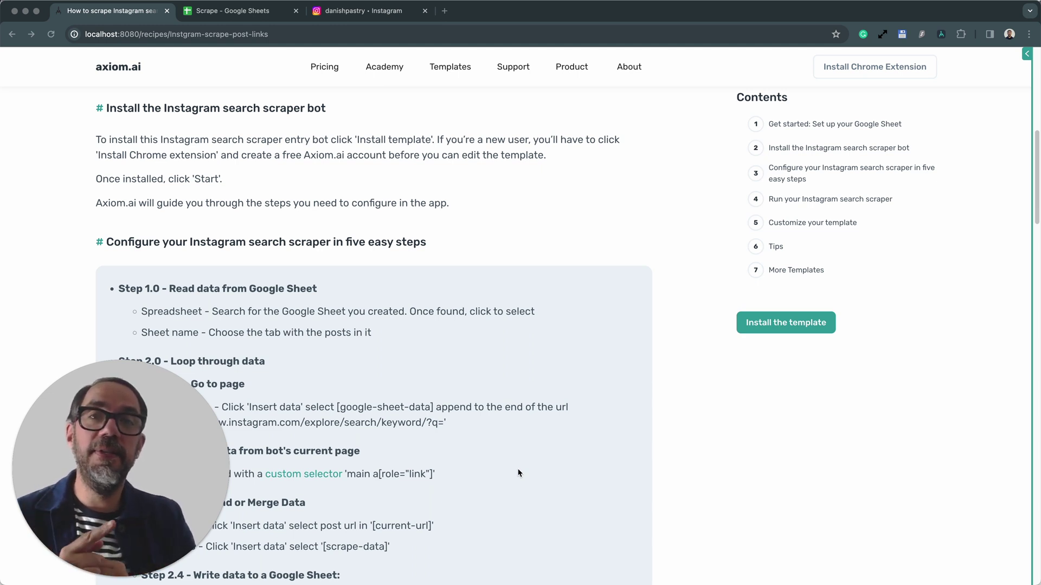
Scroll the recipe's five configuration steps, then return to the danishpastry Instagram results
{"action": "scroll", "coordinate": [518, 473], "scroll_direction": "down", "scroll_amount": 2}
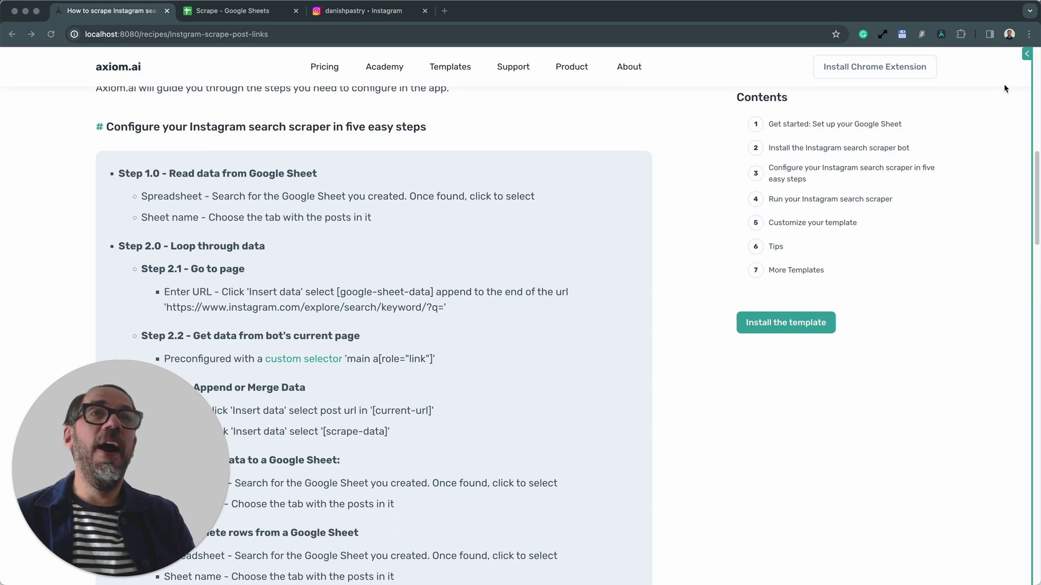
{"action": "left_click", "coordinate": [412, 9]}
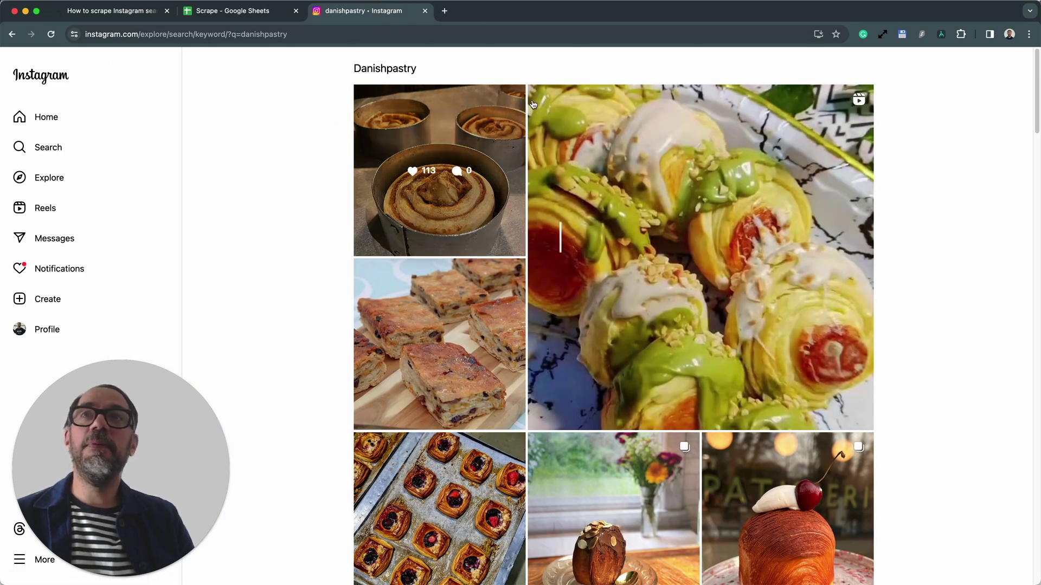
Launch the Axiom.ai scraper bot and expand its Read data from Google Sheet step
{"action": "left_click", "coordinate": [942, 36]}
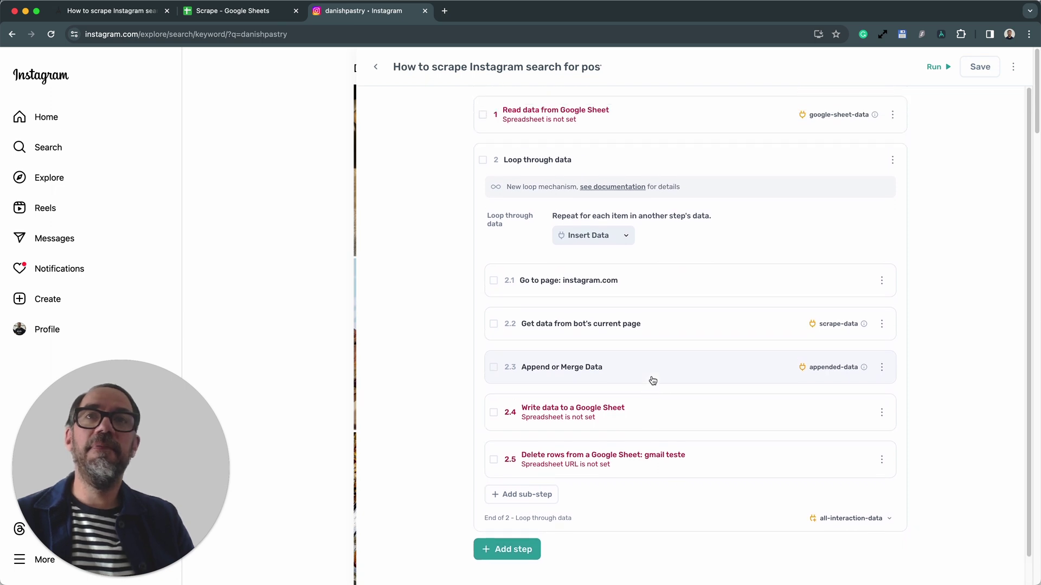
{"action": "left_click", "coordinate": [693, 109]}
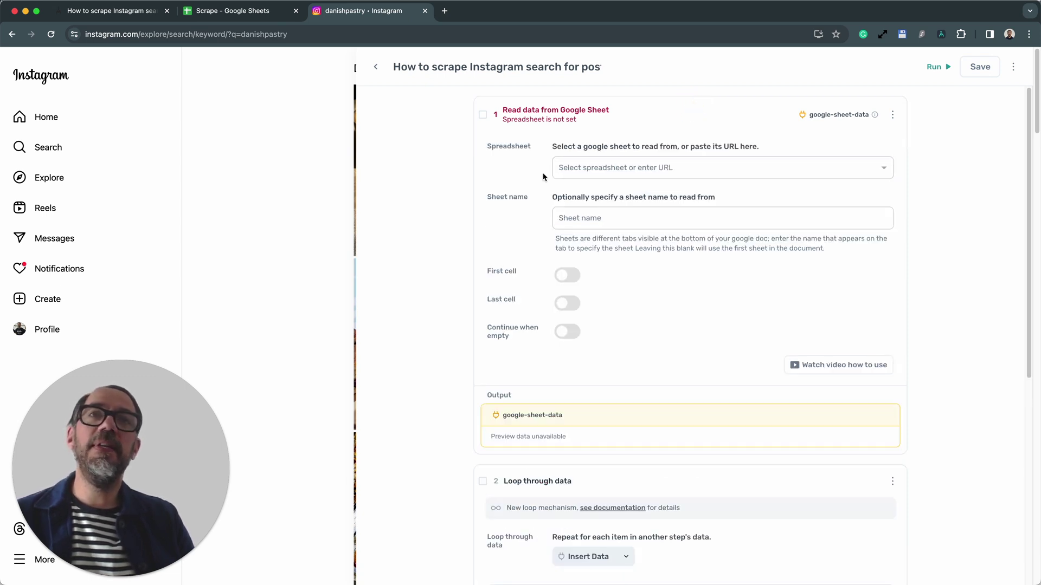
Set step 1 to read the 'terms' sheet of the 'Scrape' spreadsheet
{"action": "left_click", "coordinate": [574, 168]}
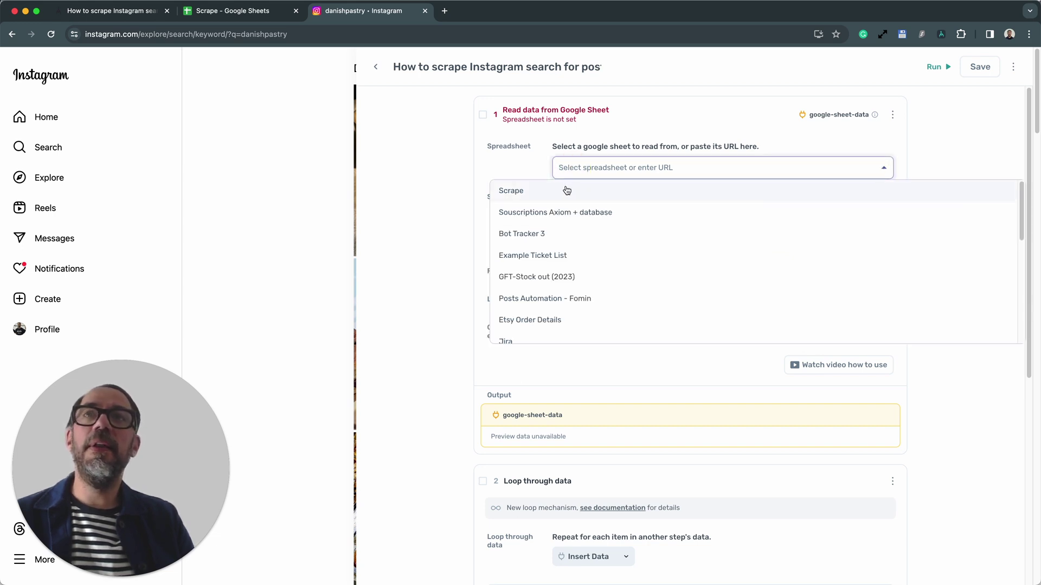
{"action": "left_click", "coordinate": [560, 191]}
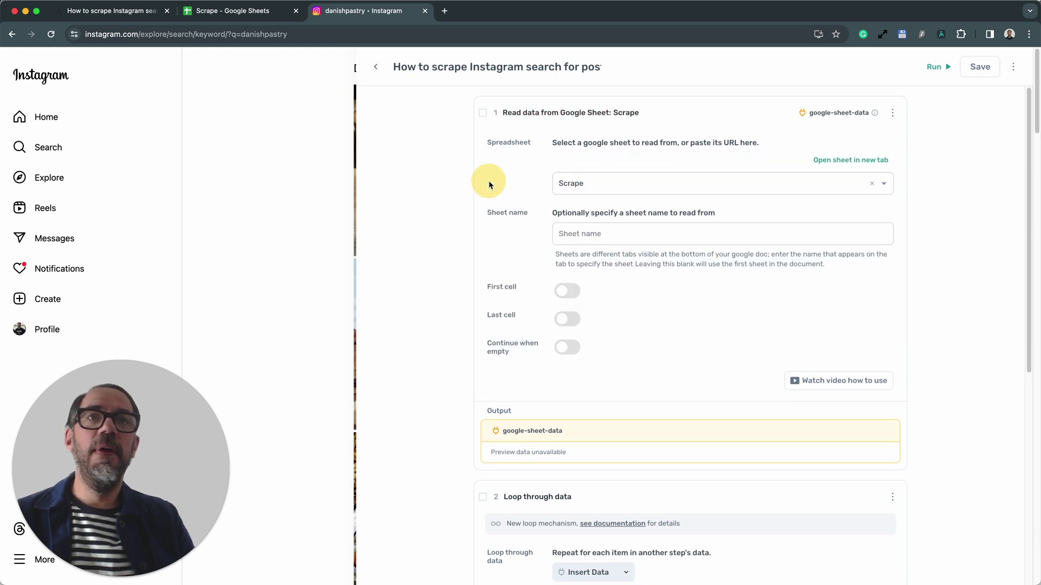
{"action": "scroll", "coordinate": [616, 275], "scroll_direction": "down", "scroll_amount": 3}
{"action": "scroll", "coordinate": [616, 271], "scroll_direction": "up", "scroll_amount": 2}
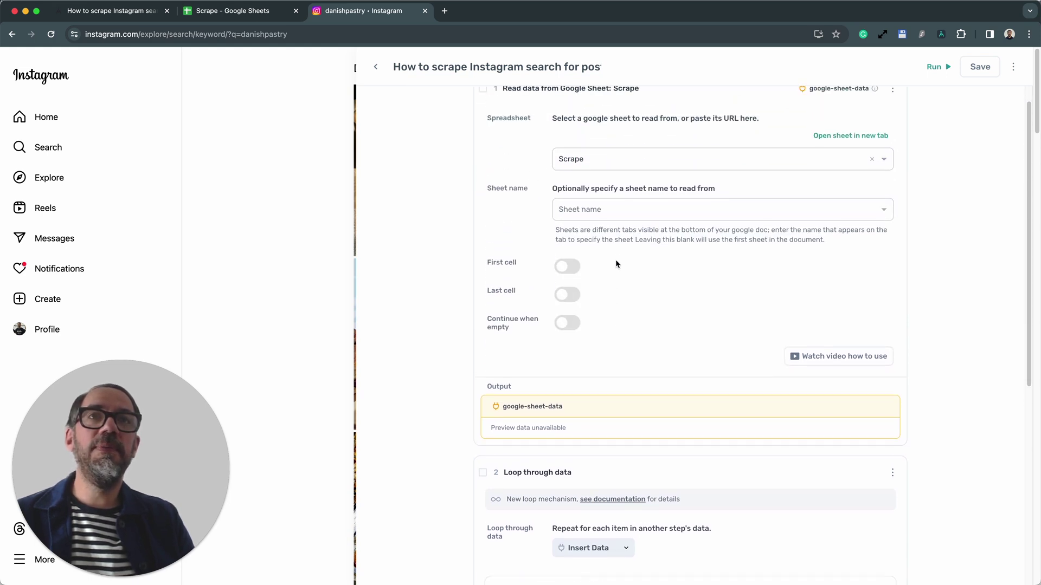
{"action": "left_click", "coordinate": [602, 219]}
{"action": "left_click", "coordinate": [602, 219]}
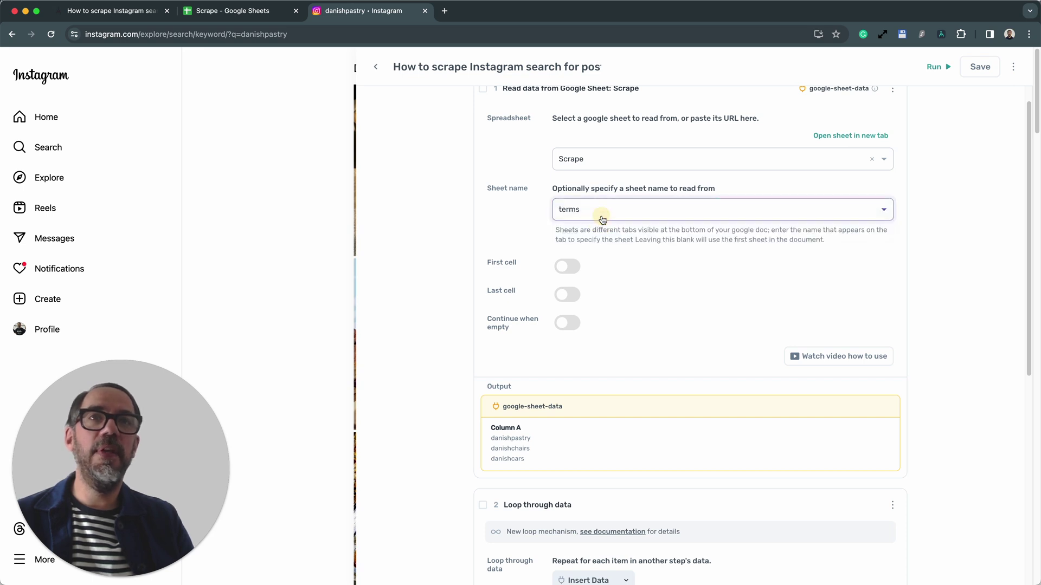
{"action": "scroll", "coordinate": [629, 374], "scroll_direction": "down", "scroll_amount": 5}
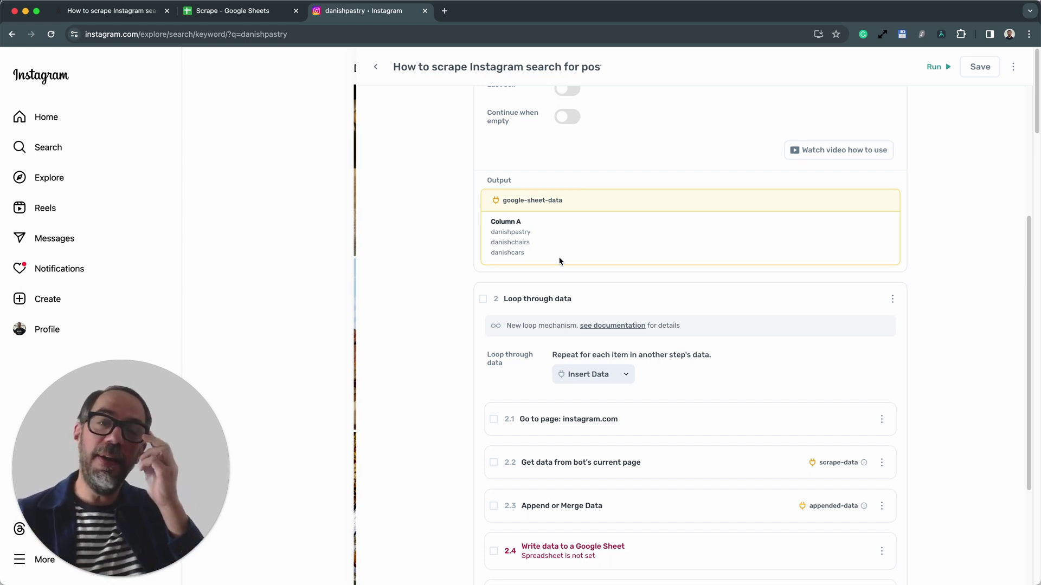
{"action": "scroll", "coordinate": [566, 265], "scroll_direction": "up", "scroll_amount": 5}
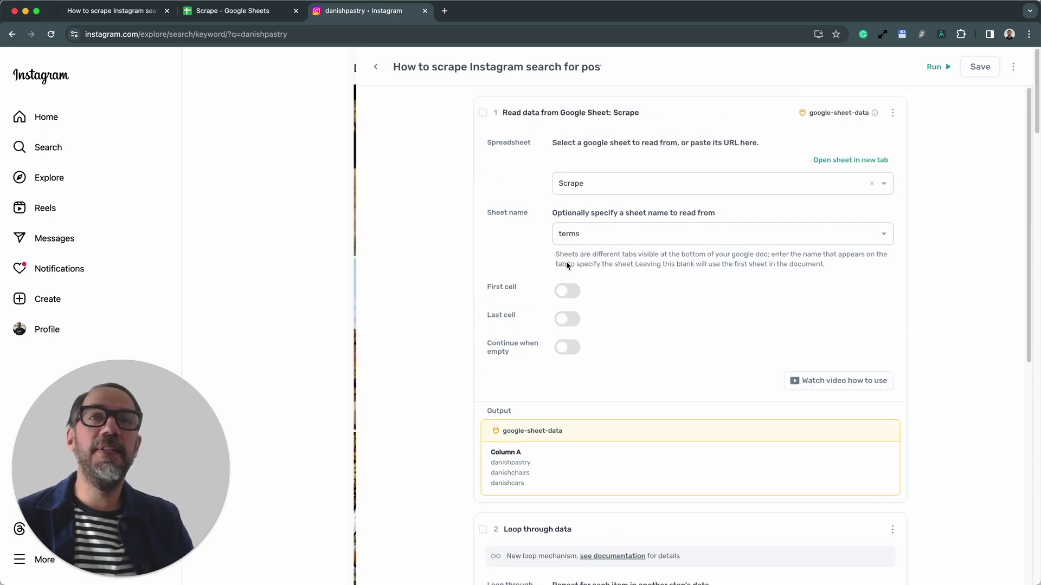
Collapse the 'Read data from Google Sheet: Scrape' step to reveal the loop's sub-steps
{"action": "left_click", "coordinate": [665, 112]}
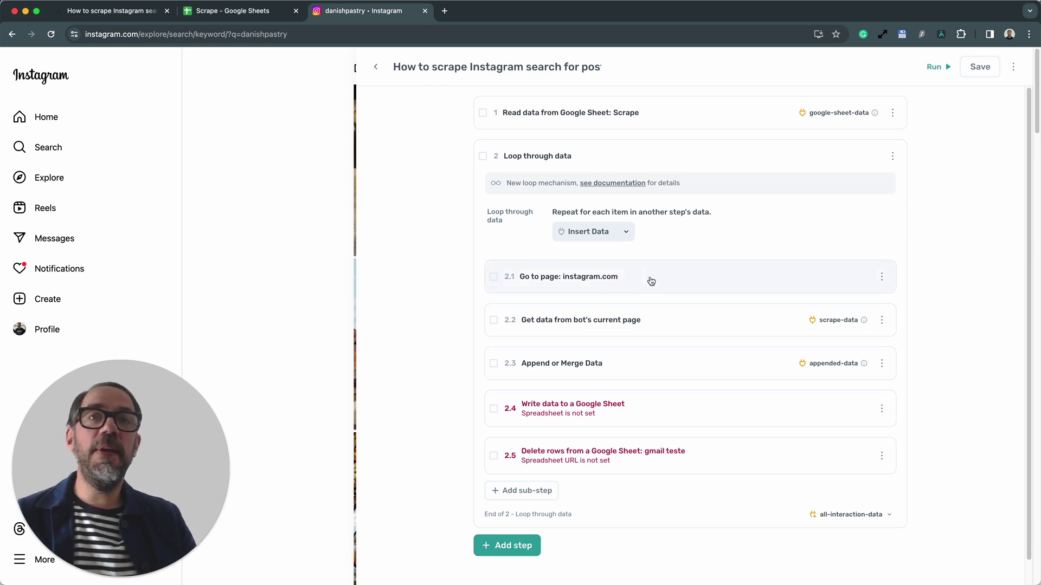
Append [google-sheet-data] after ?q= in the Go to page step's Instagram search URL
{"action": "left_click", "coordinate": [700, 292]}
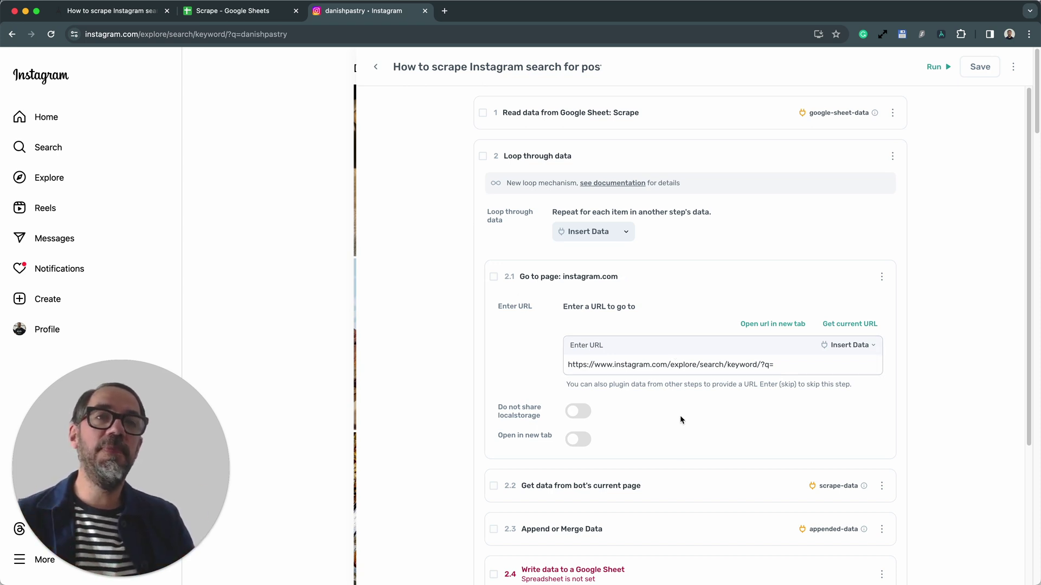
{"action": "left_click_drag", "start_coordinate": [566, 366], "coordinate": [797, 366]}
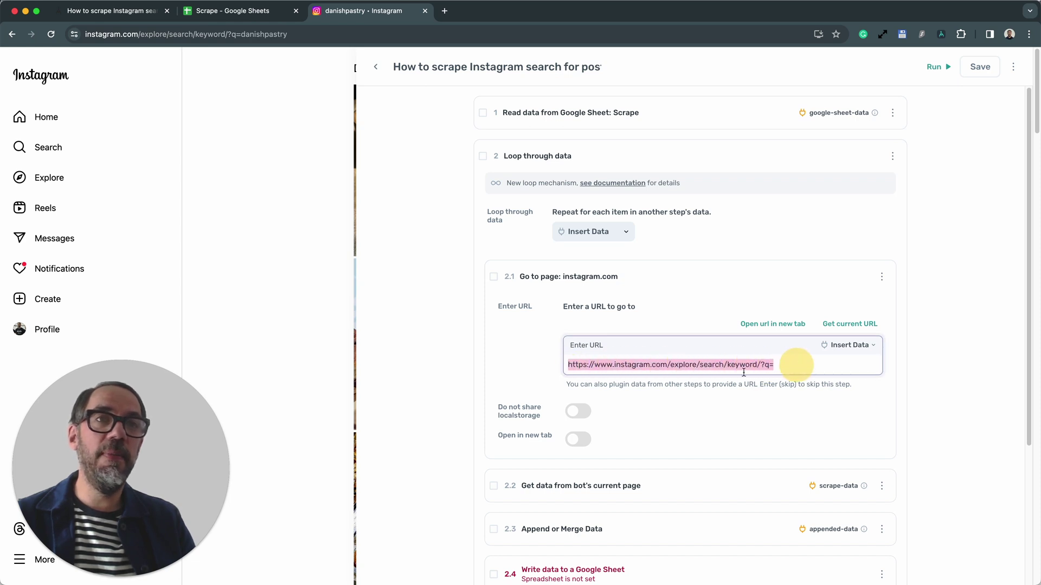
{"action": "left_click", "coordinate": [779, 366]}
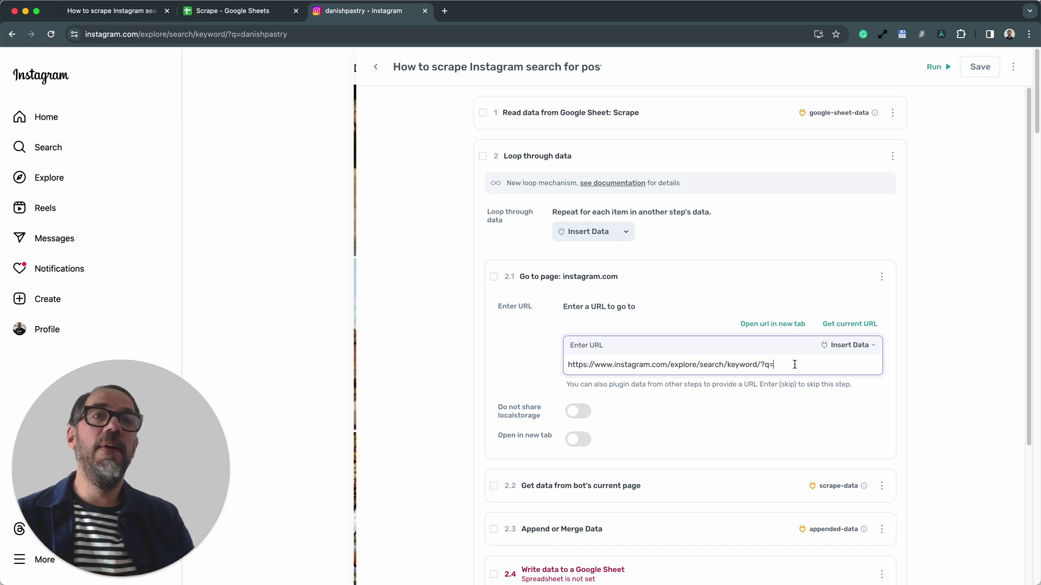
{"action": "left_click", "coordinate": [868, 345]}
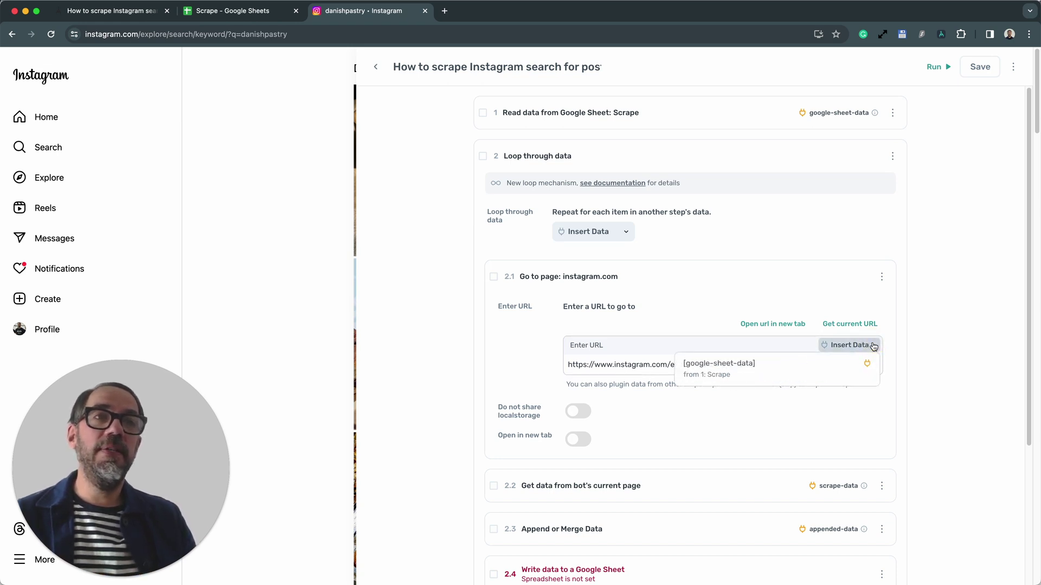
{"action": "left_click", "coordinate": [822, 361]}
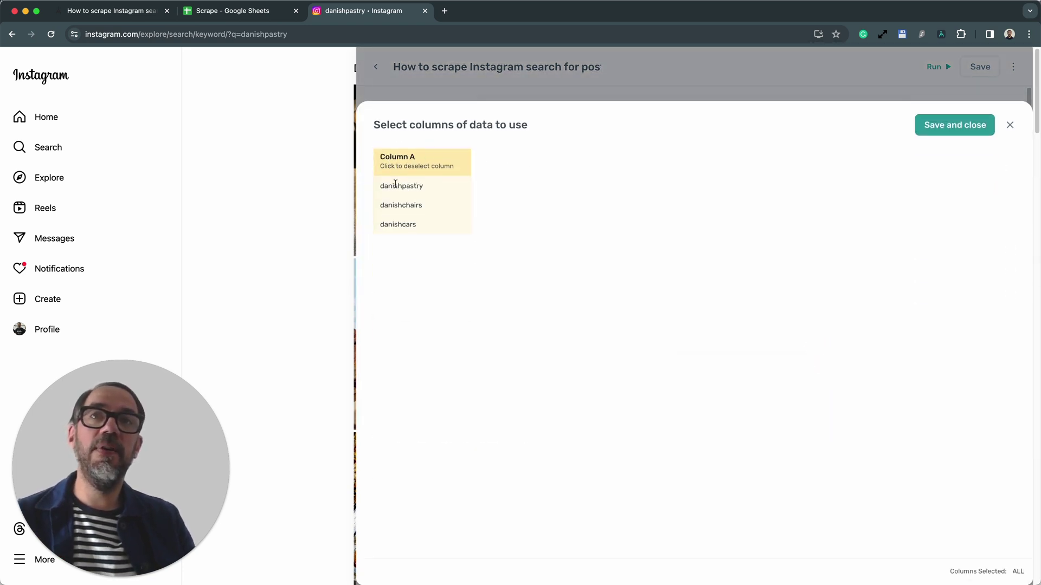
{"action": "left_click", "coordinate": [935, 131]}
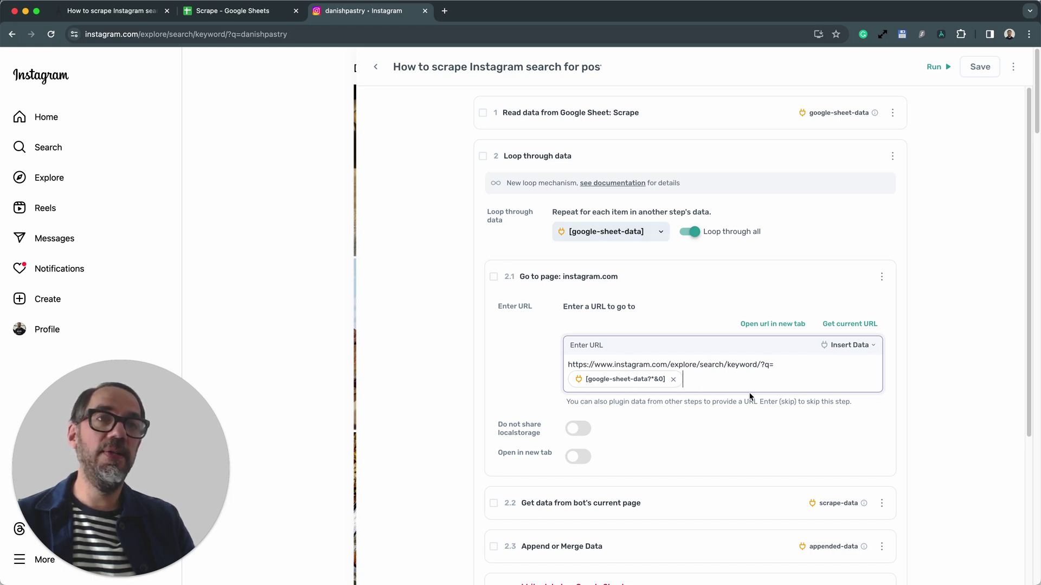
{"action": "scroll", "coordinate": [689, 352], "scroll_direction": "down", "scroll_amount": 1}
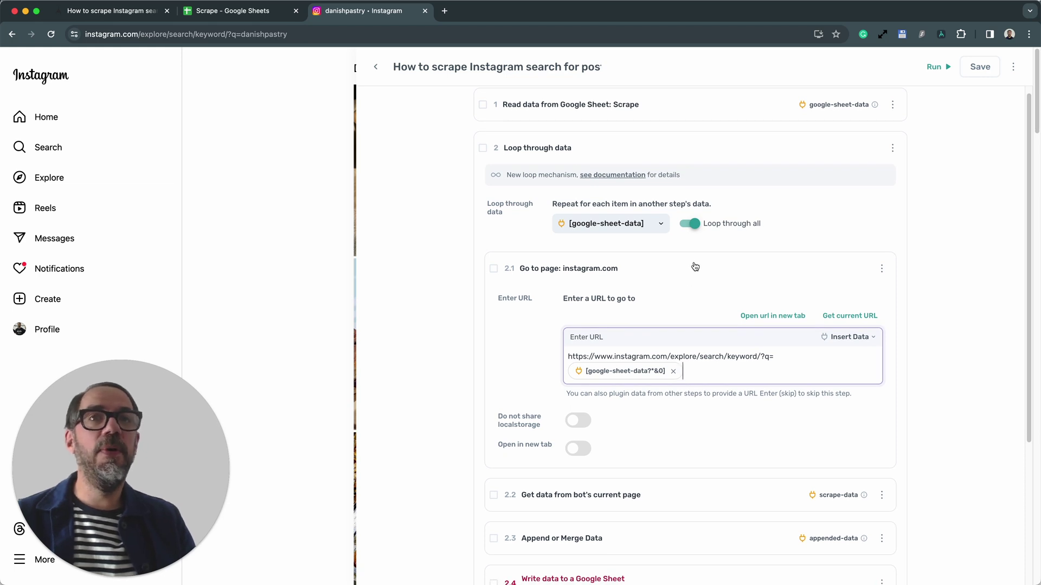
{"action": "left_click", "coordinate": [695, 266]}
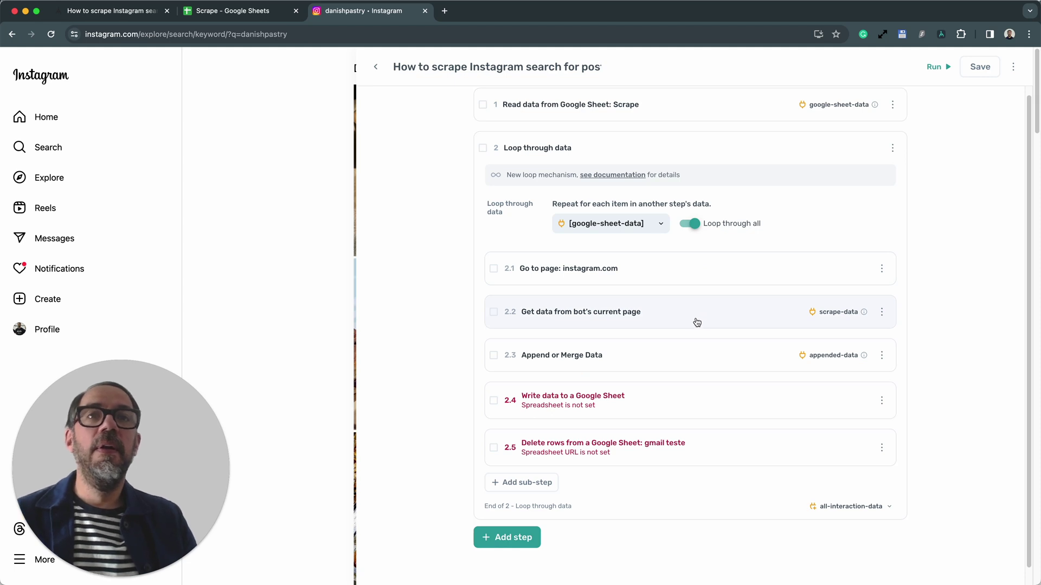
Review the scraping sub-step's settings, then expand the Append or Merge Data step
{"action": "left_click", "coordinate": [697, 322]}
{"action": "scroll", "coordinate": [696, 324], "scroll_direction": "down", "scroll_amount": 2}
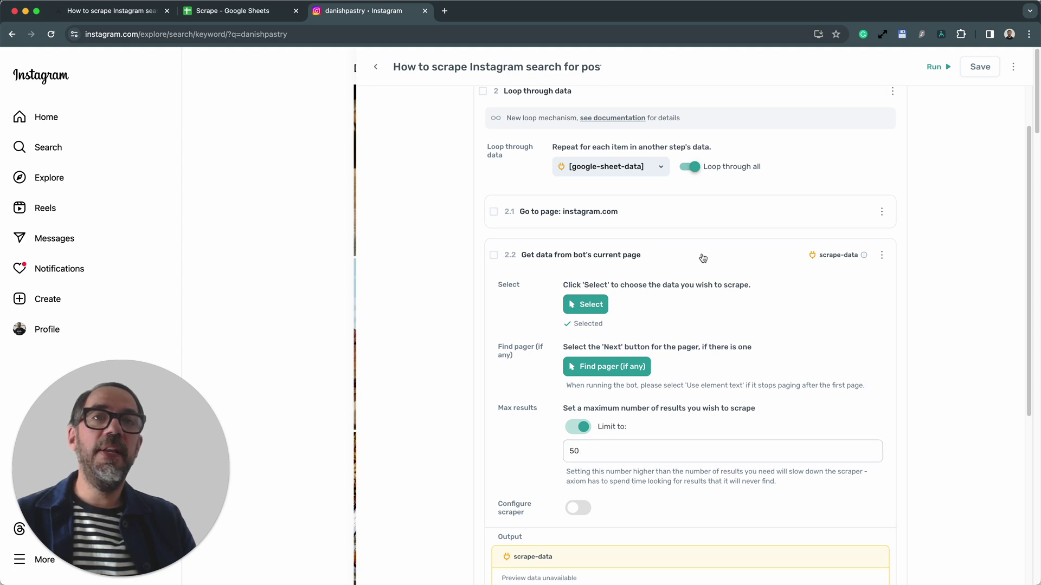
{"action": "left_click", "coordinate": [699, 257]}
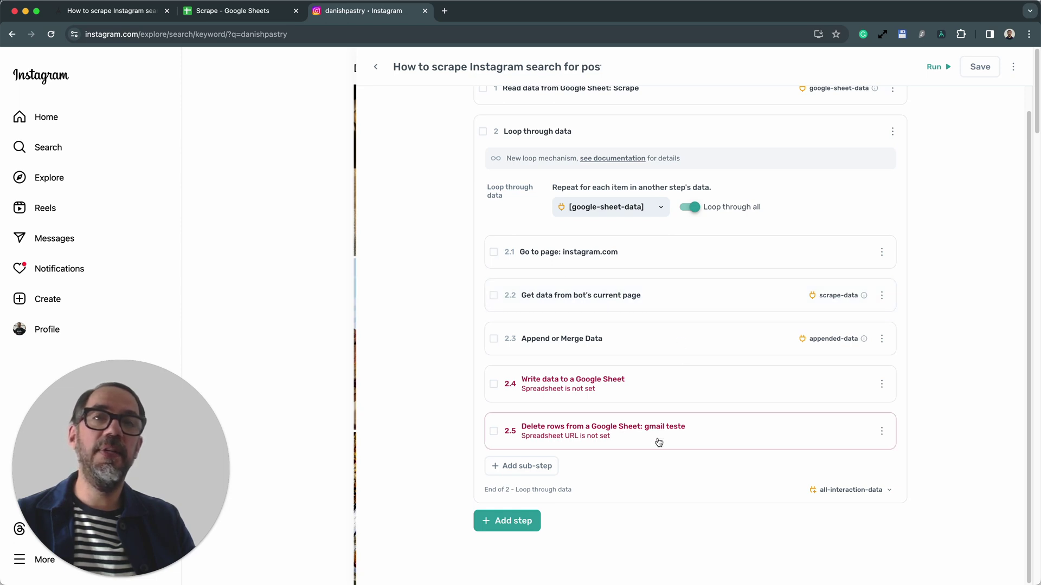
{"action": "left_click", "coordinate": [642, 348]}
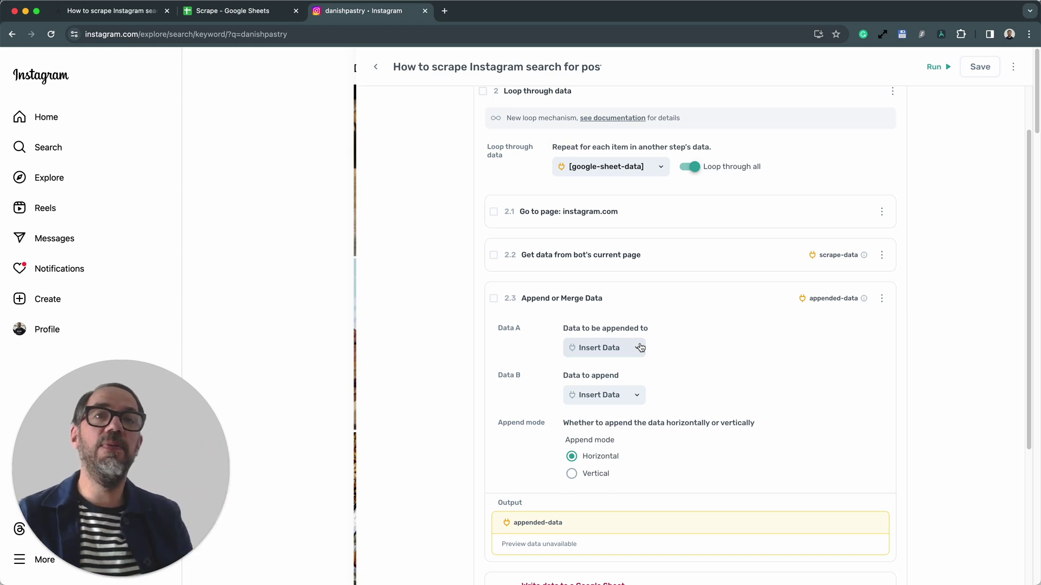
Set Data A to [google-sheet-data] and Data B to [scrape-data], keeping Horizontal append
{"action": "scroll", "coordinate": [640, 348], "scroll_direction": "down", "scroll_amount": 3}
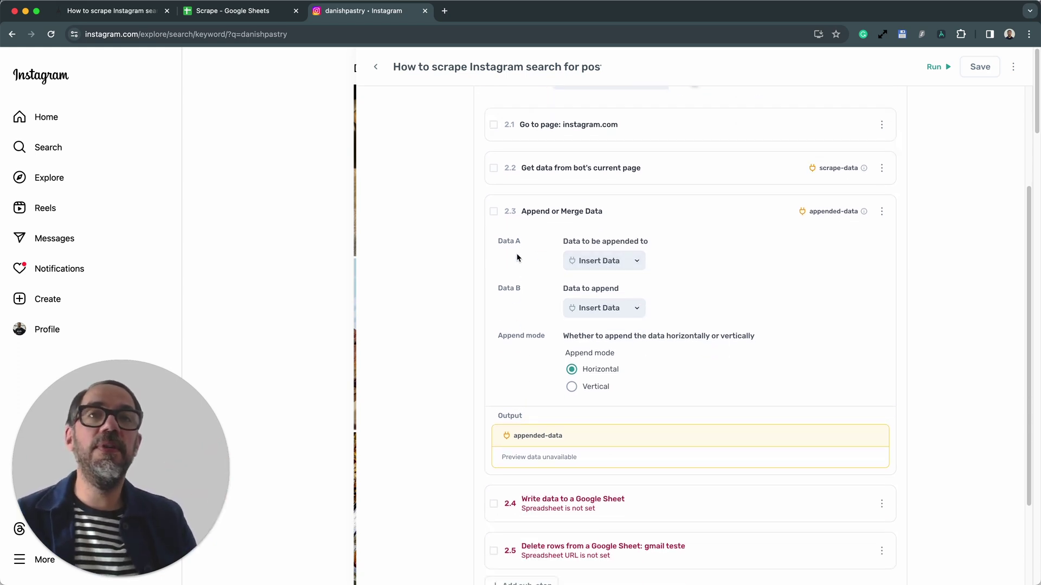
{"action": "left_click", "coordinate": [610, 263]}
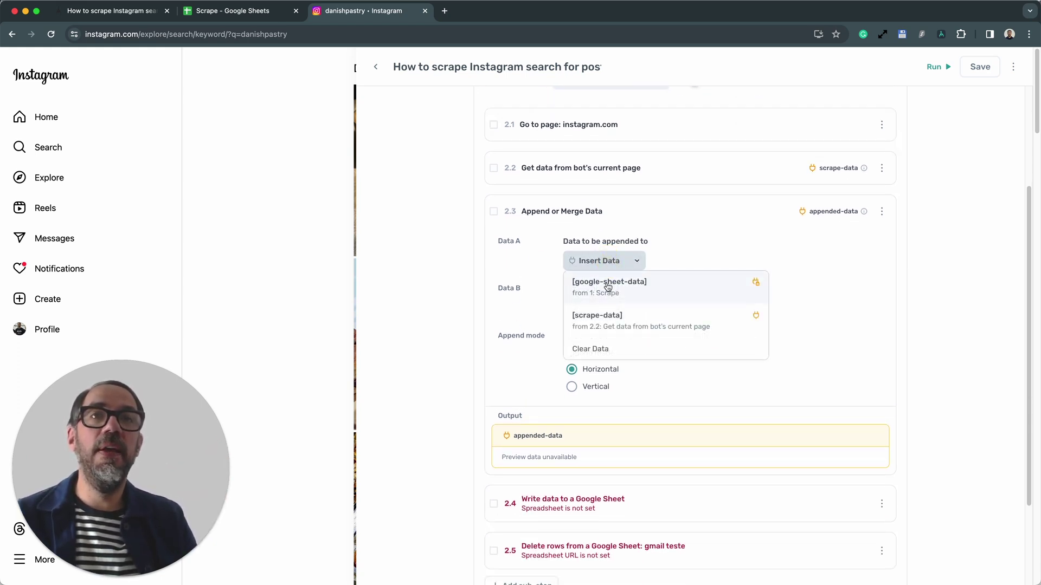
{"action": "left_click", "coordinate": [606, 287]}
{"action": "left_click", "coordinate": [925, 132]}
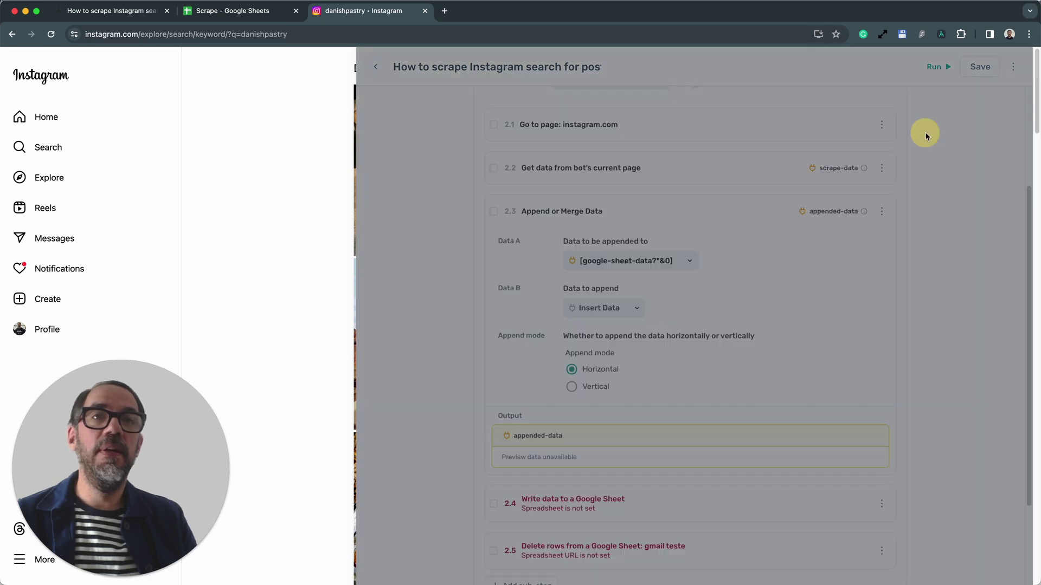
{"action": "left_click", "coordinate": [579, 308]}
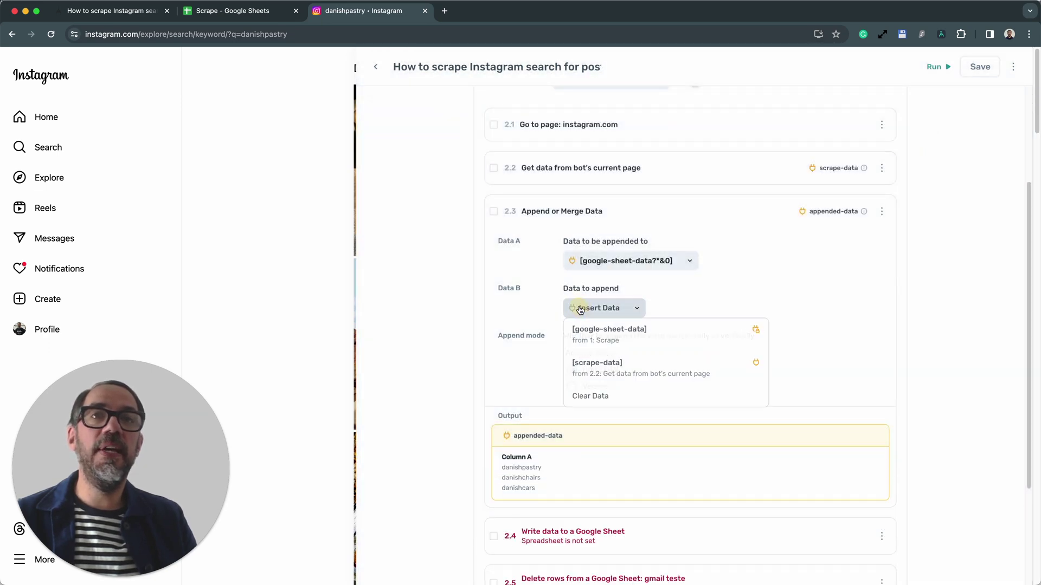
{"action": "left_click", "coordinate": [595, 365]}
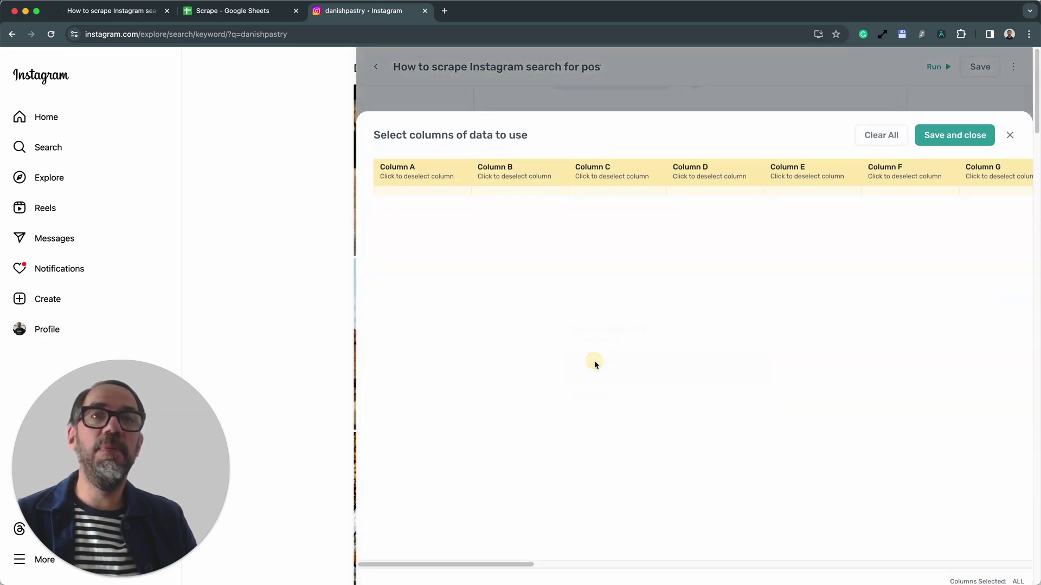
{"action": "left_click", "coordinate": [951, 127]}
{"action": "scroll", "coordinate": [711, 245], "scroll_direction": "down", "scroll_amount": 3}
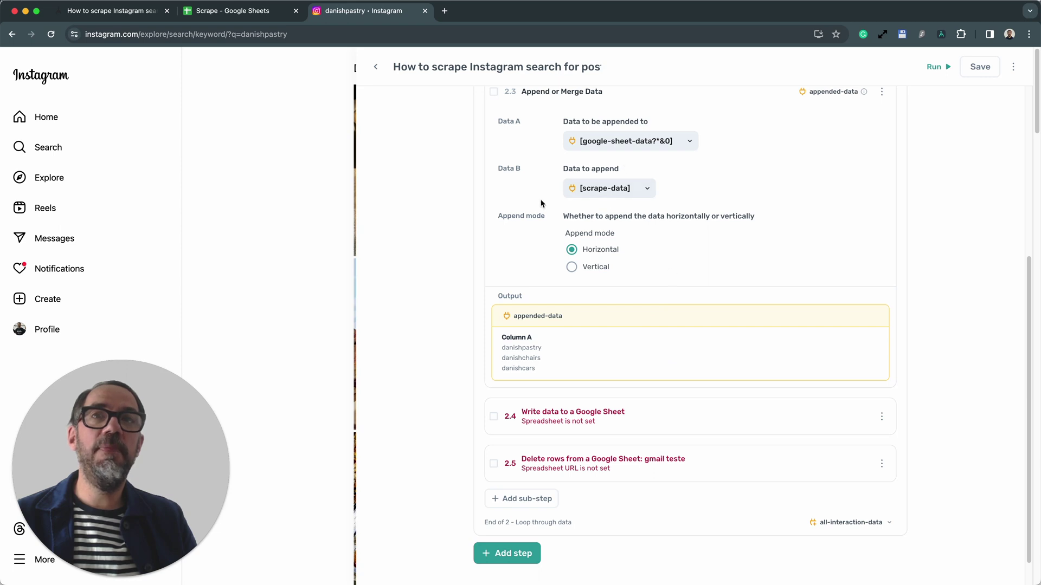
{"action": "scroll", "coordinate": [541, 227], "scroll_direction": "up", "scroll_amount": 1}
{"action": "scroll", "coordinate": [623, 270], "scroll_direction": "up", "scroll_amount": 2}
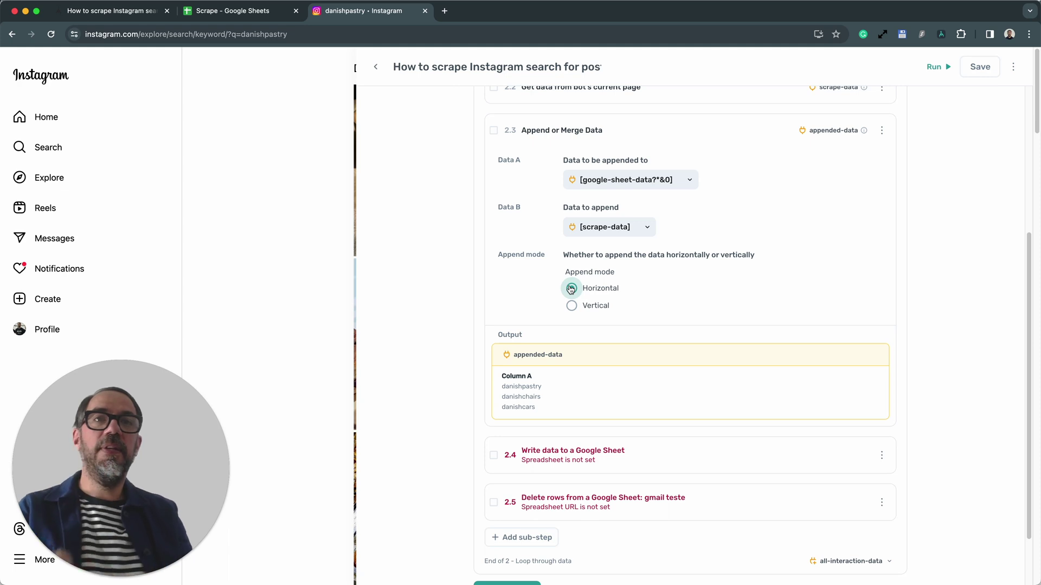
{"action": "scroll", "coordinate": [653, 306], "scroll_direction": "up", "scroll_amount": 1}
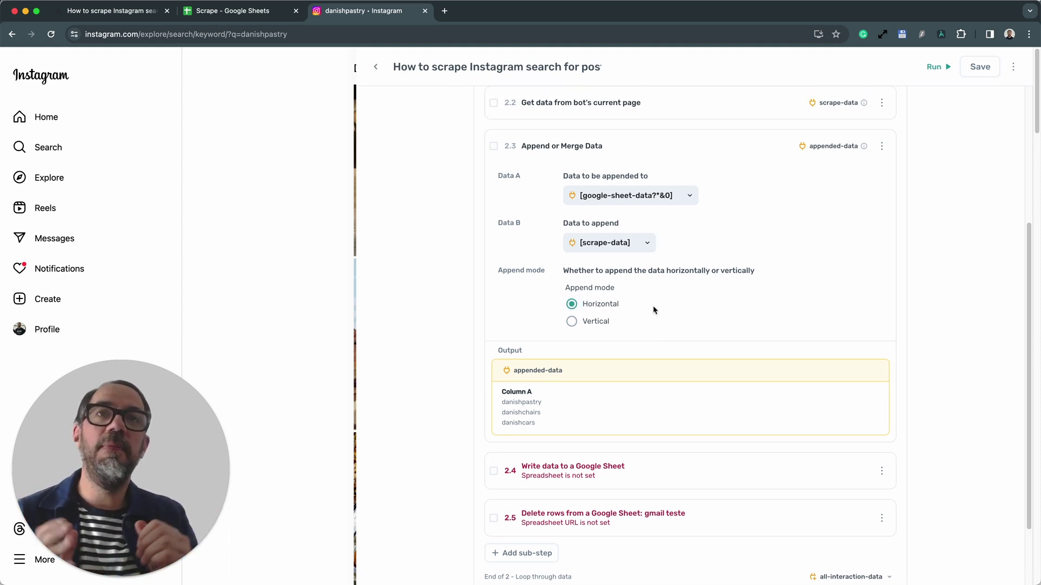
{"action": "left_click", "coordinate": [693, 153]}
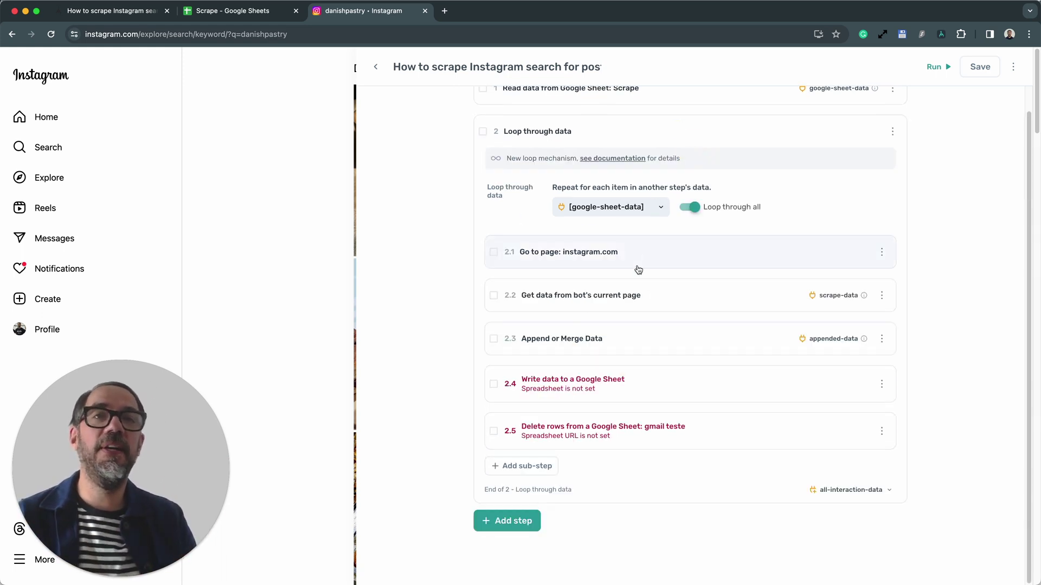
Point the Write data step at the data sheet of the Scrape spreadsheet
{"action": "left_click", "coordinate": [705, 377]}
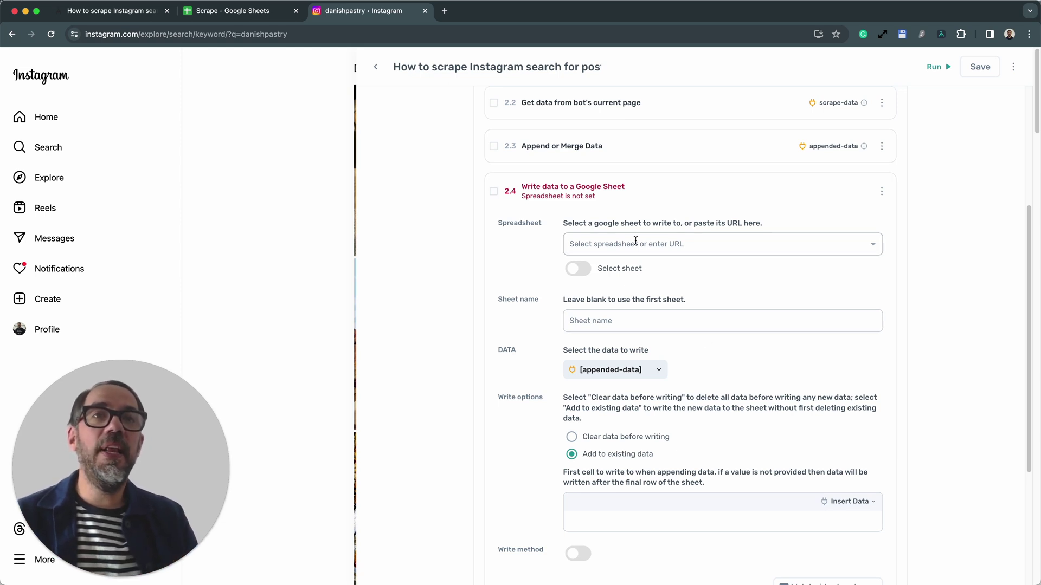
{"action": "left_click", "coordinate": [672, 244]}
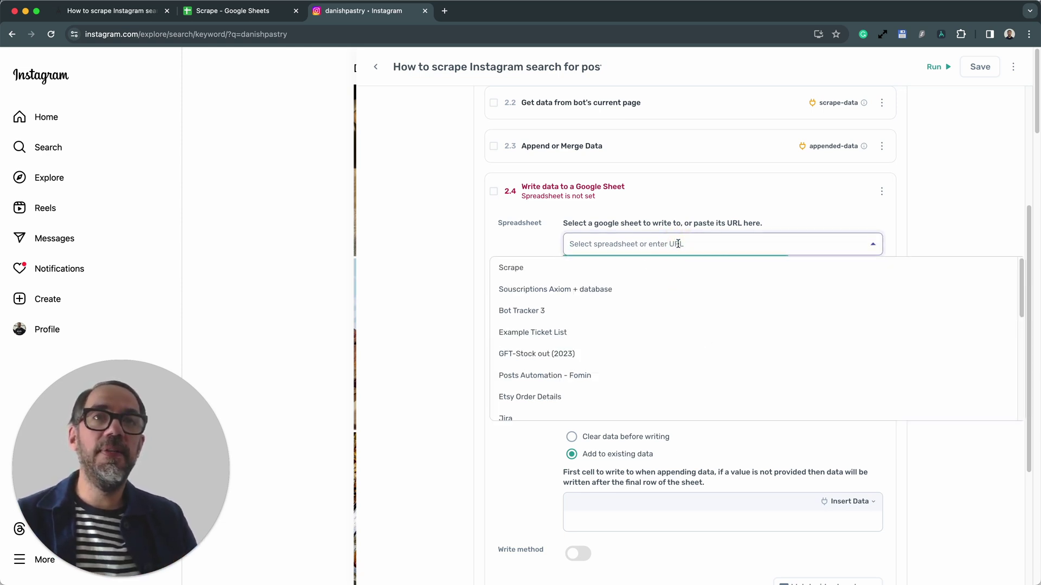
{"action": "left_click", "coordinate": [518, 268]}
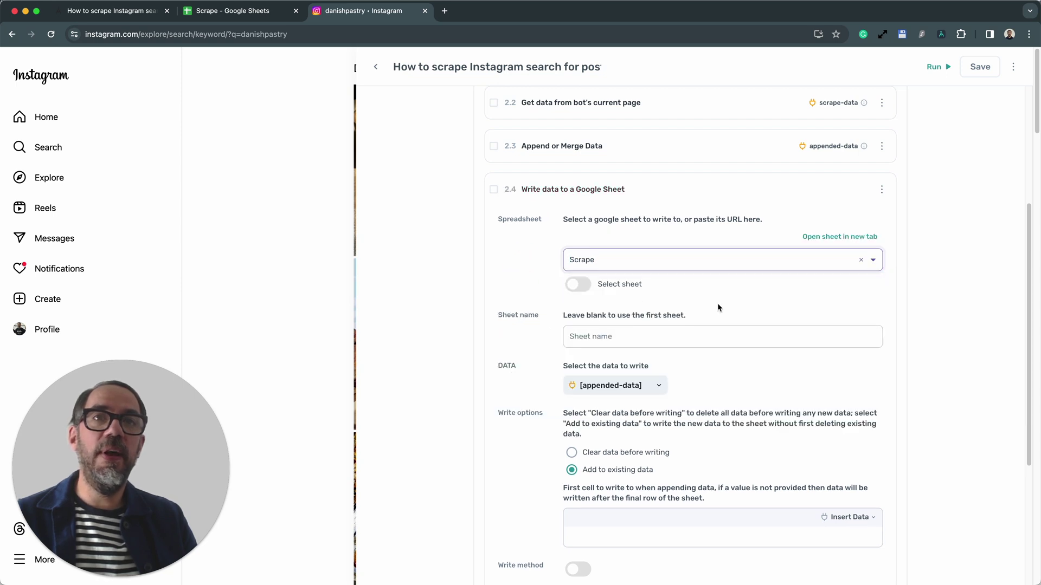
{"action": "left_click", "coordinate": [668, 345]}
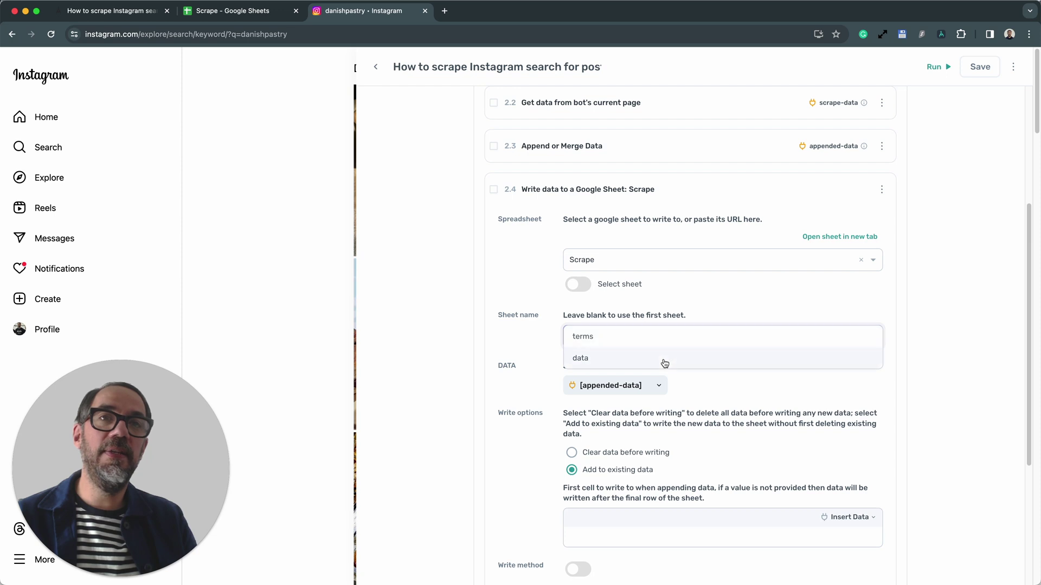
{"action": "left_click", "coordinate": [666, 360]}
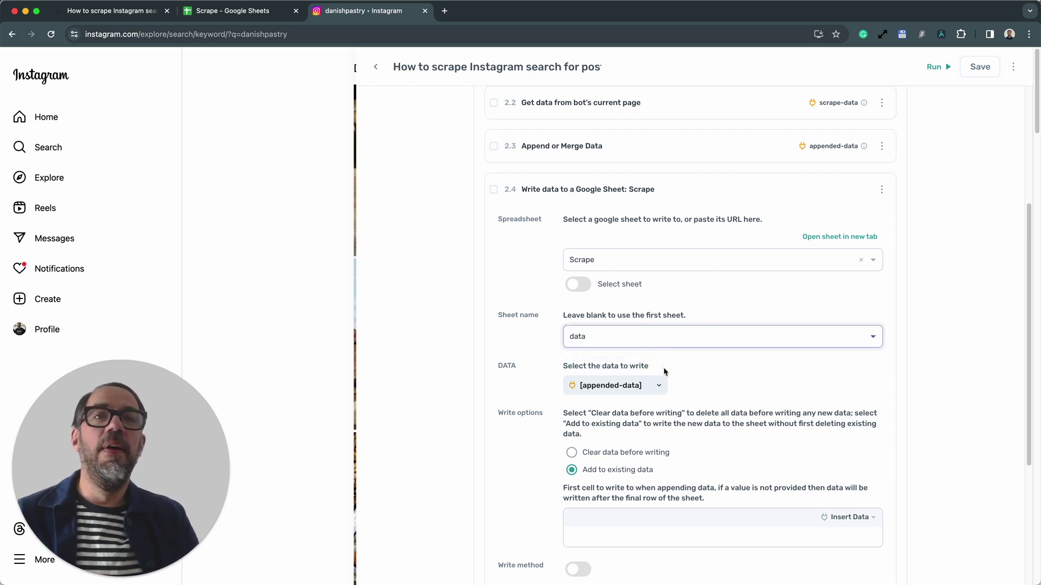
Set the data to write to [appended-data], keeping Add to existing data
{"action": "scroll", "coordinate": [664, 372], "scroll_direction": "down", "scroll_amount": 3}
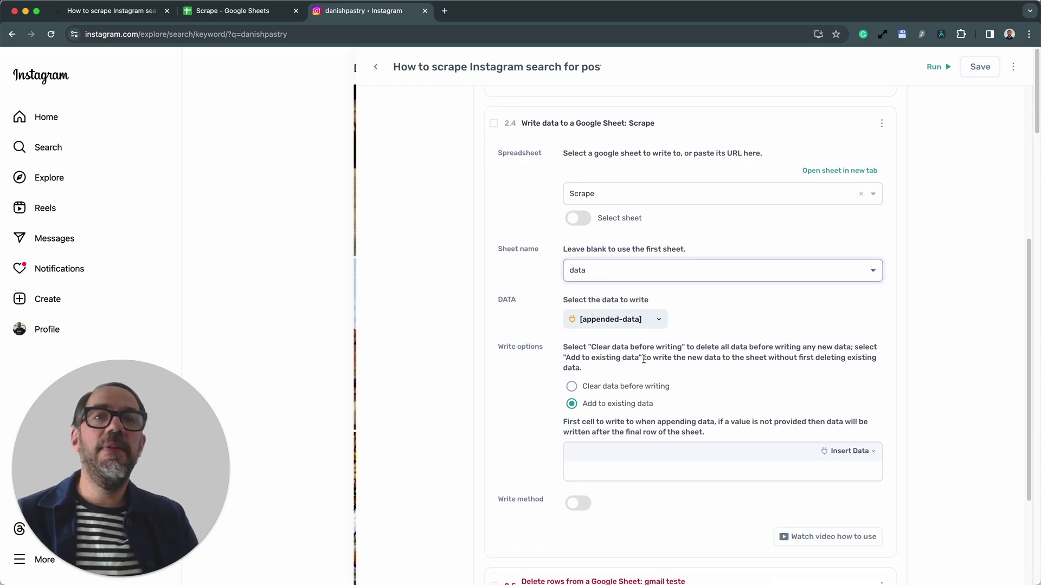
{"action": "left_click", "coordinate": [621, 326]}
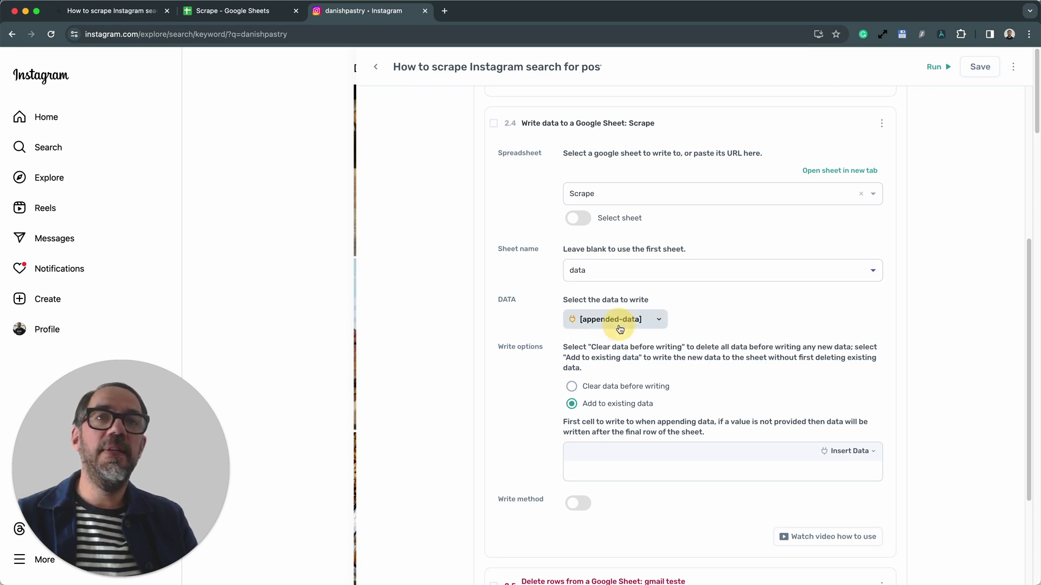
{"action": "left_click", "coordinate": [624, 409]}
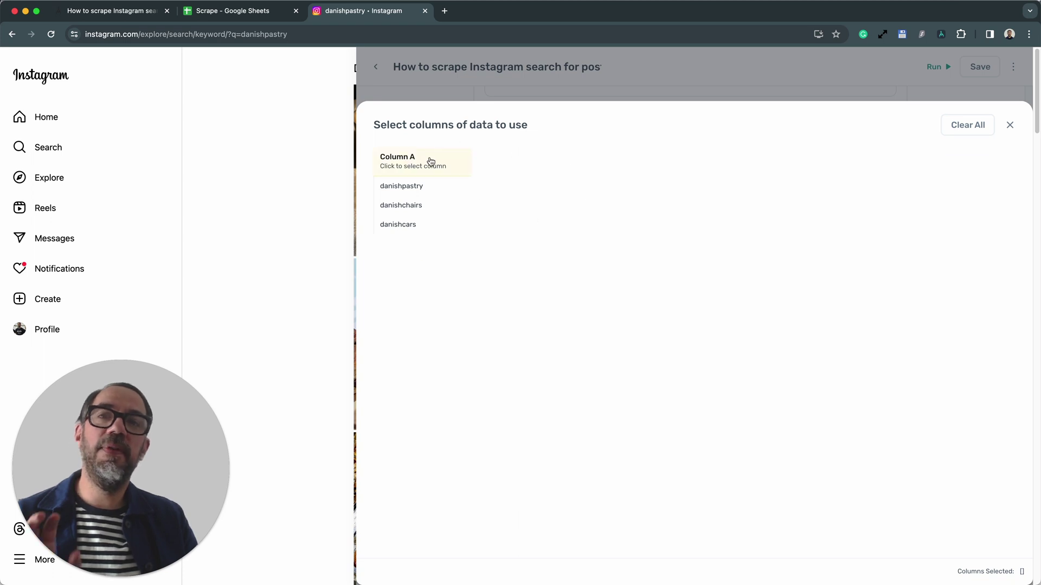
{"action": "left_click", "coordinate": [1010, 124]}
{"action": "scroll", "coordinate": [628, 336], "scroll_direction": "up", "scroll_amount": 1}
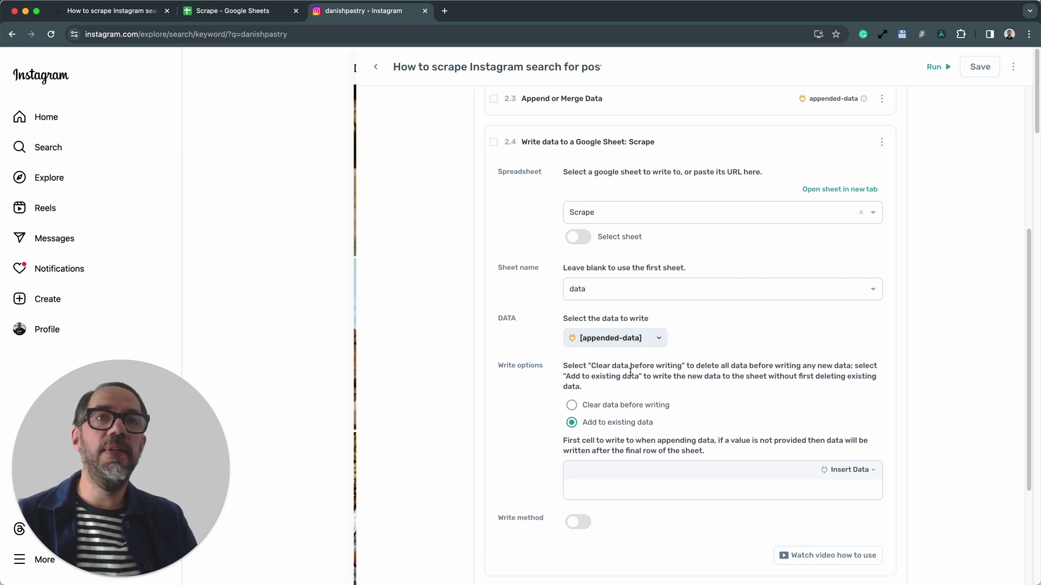
{"action": "scroll", "coordinate": [630, 373], "scroll_direction": "down", "scroll_amount": 3}
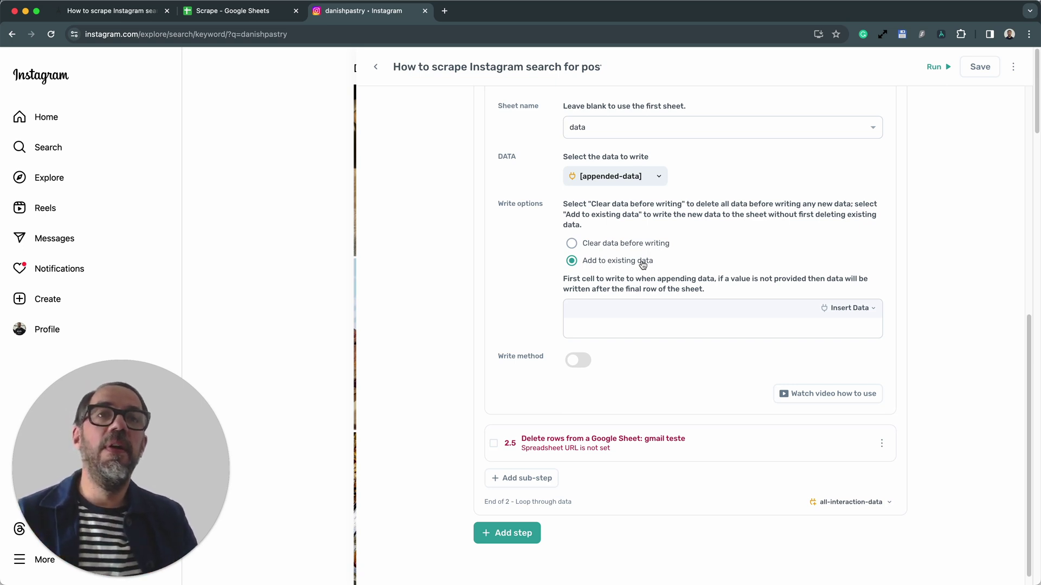
{"action": "scroll", "coordinate": [629, 297], "scroll_direction": "up", "scroll_amount": 3}
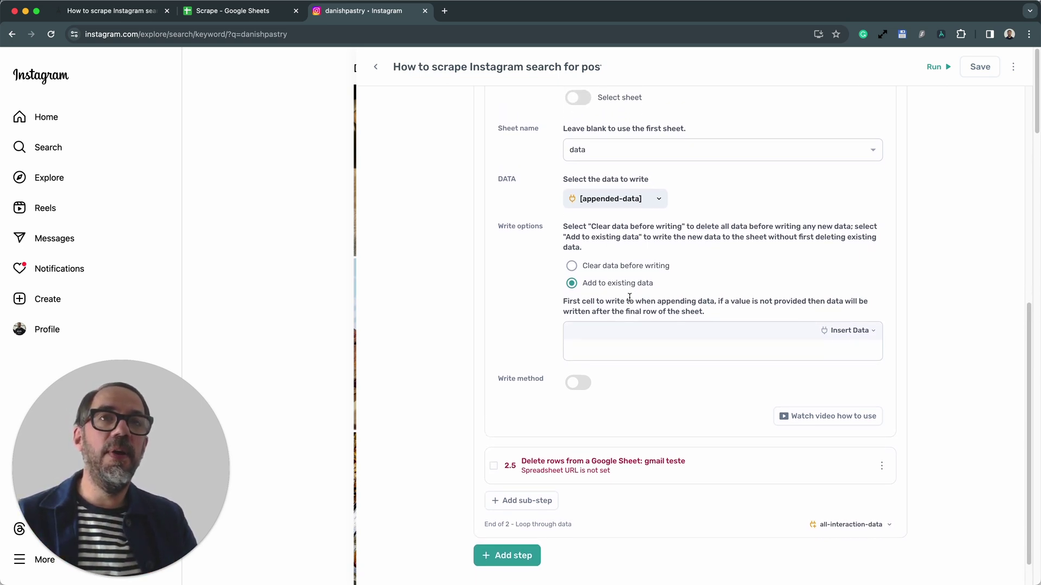
{"action": "scroll", "coordinate": [630, 300], "scroll_direction": "up", "scroll_amount": 4}
{"action": "scroll", "coordinate": [631, 297], "scroll_direction": "up", "scroll_amount": 2}
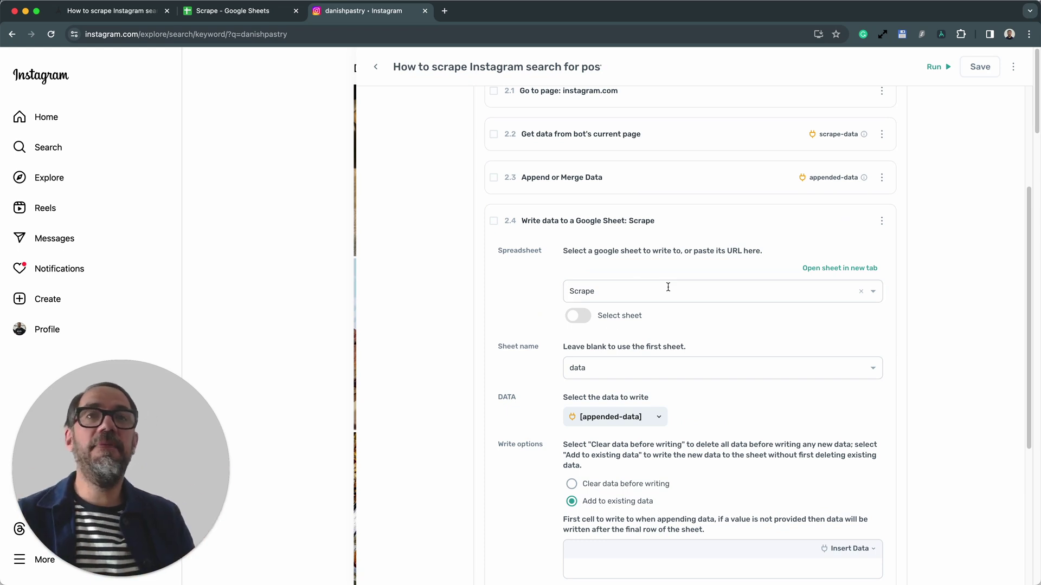
{"action": "left_click", "coordinate": [706, 233]}
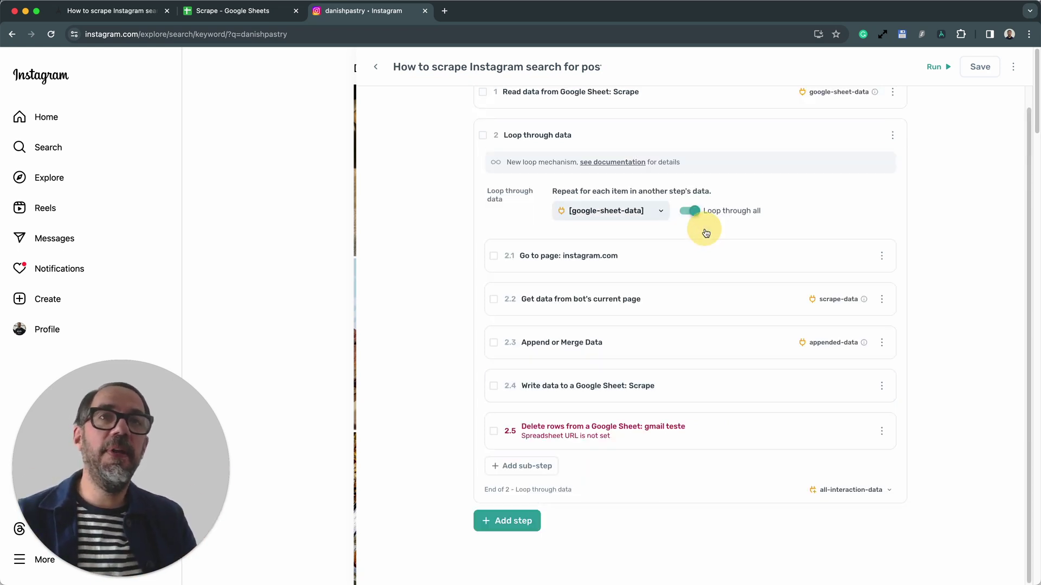
Point the delete-rows step at Scrape's terms sheet with rows 1 to 1, then collapse it
{"action": "left_click", "coordinate": [756, 437]}
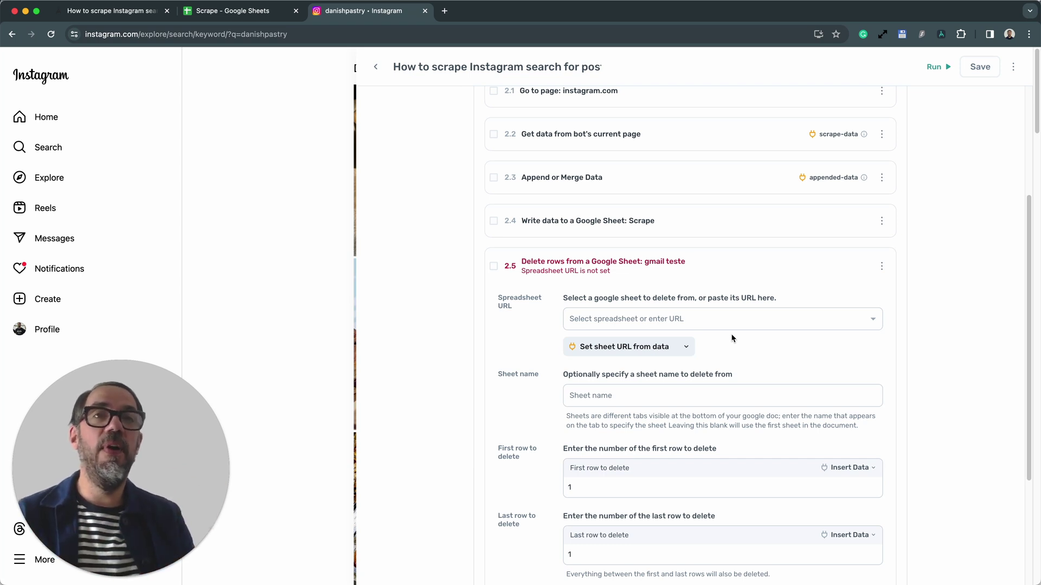
{"action": "left_click", "coordinate": [719, 323]}
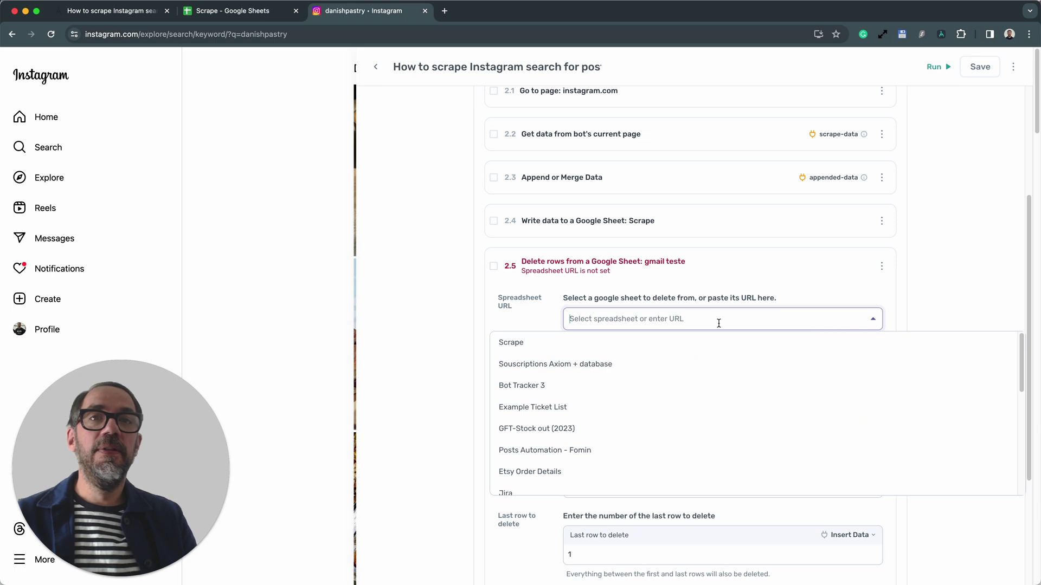
{"action": "left_click", "coordinate": [694, 341]}
{"action": "scroll", "coordinate": [686, 479], "scroll_direction": "down", "scroll_amount": 2}
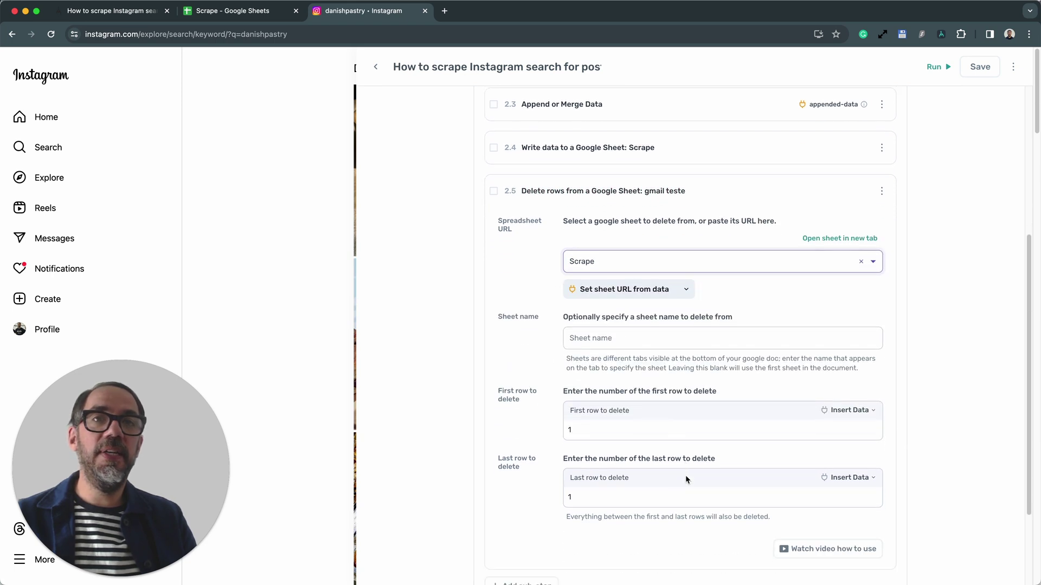
{"action": "left_click", "coordinate": [669, 343]}
{"action": "left_click", "coordinate": [697, 346]}
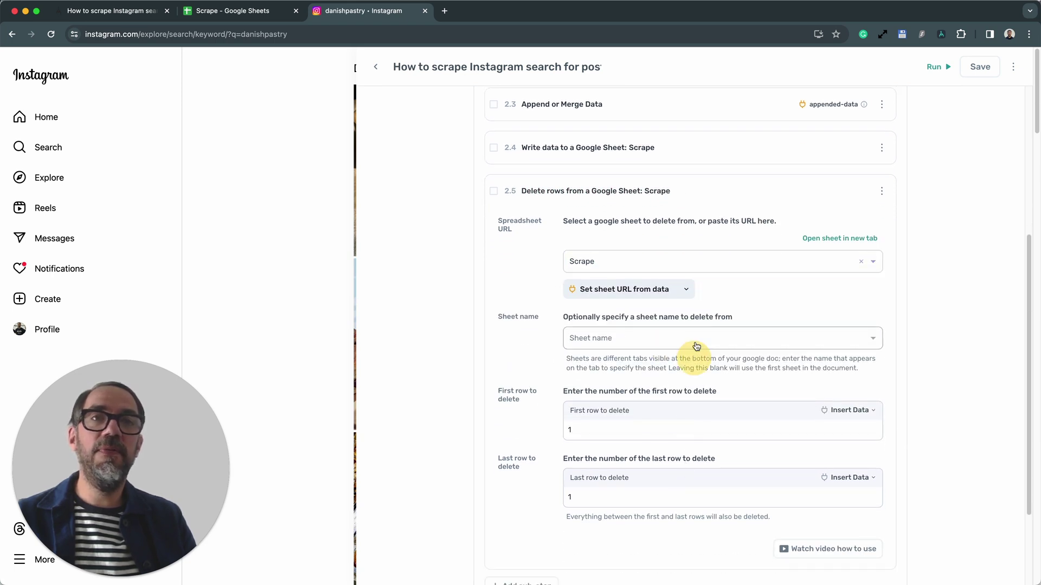
{"action": "left_click", "coordinate": [687, 341]}
{"action": "type", "text": "terms"}
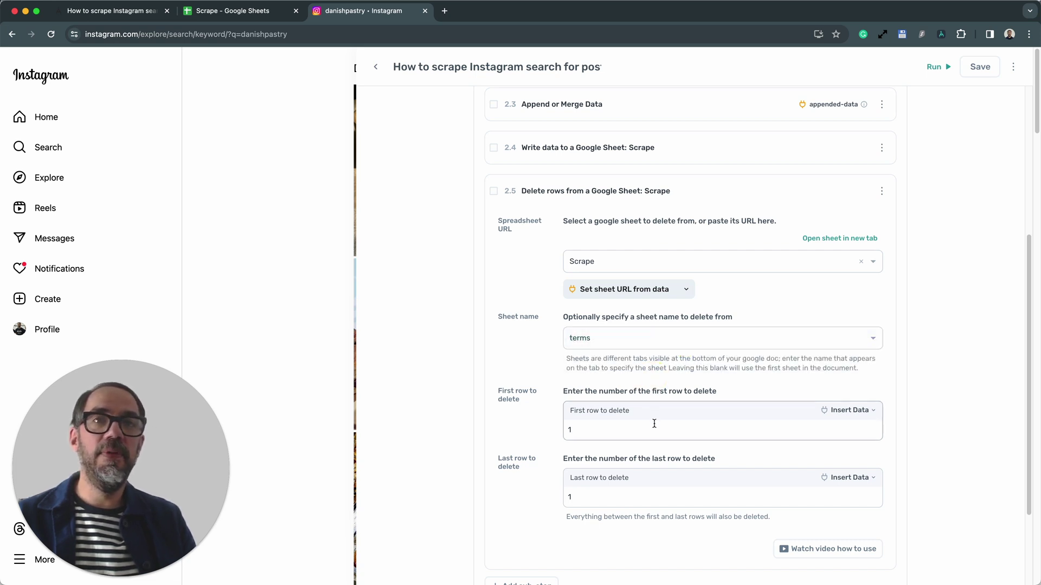
{"action": "scroll", "coordinate": [654, 423], "scroll_direction": "down", "scroll_amount": 2}
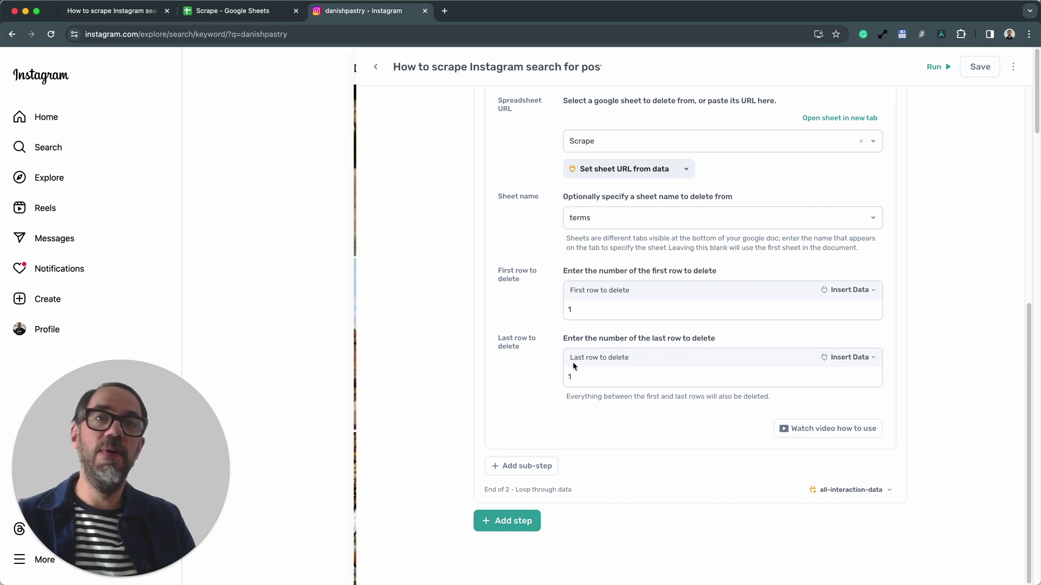
{"action": "left_click", "coordinate": [560, 438]}
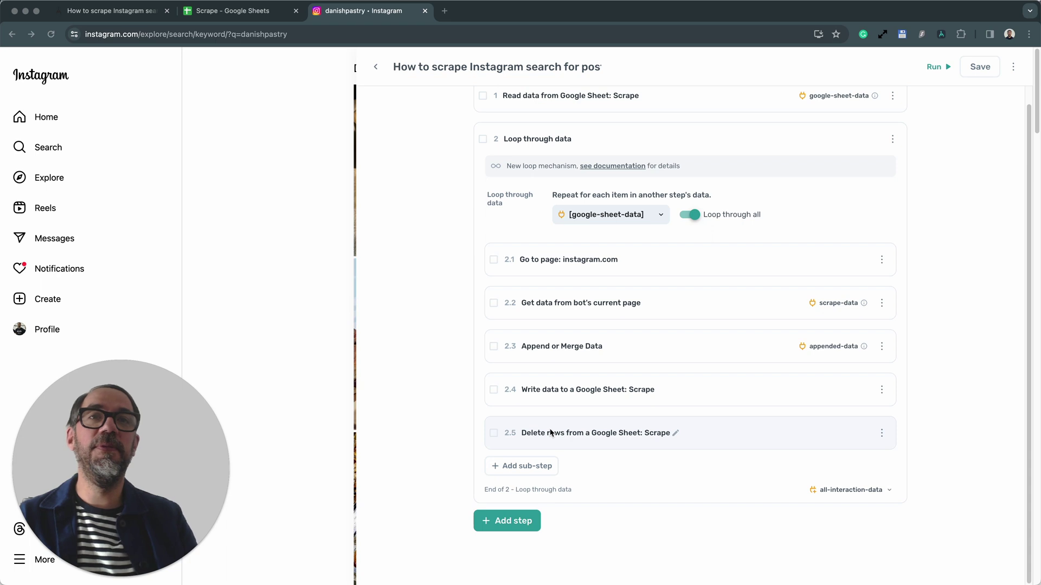
Change the 'Get data from bot's current page' Limit from 50 to 5 and collapse it
{"action": "scroll", "coordinate": [689, 368], "scroll_direction": "up", "scroll_amount": 1}
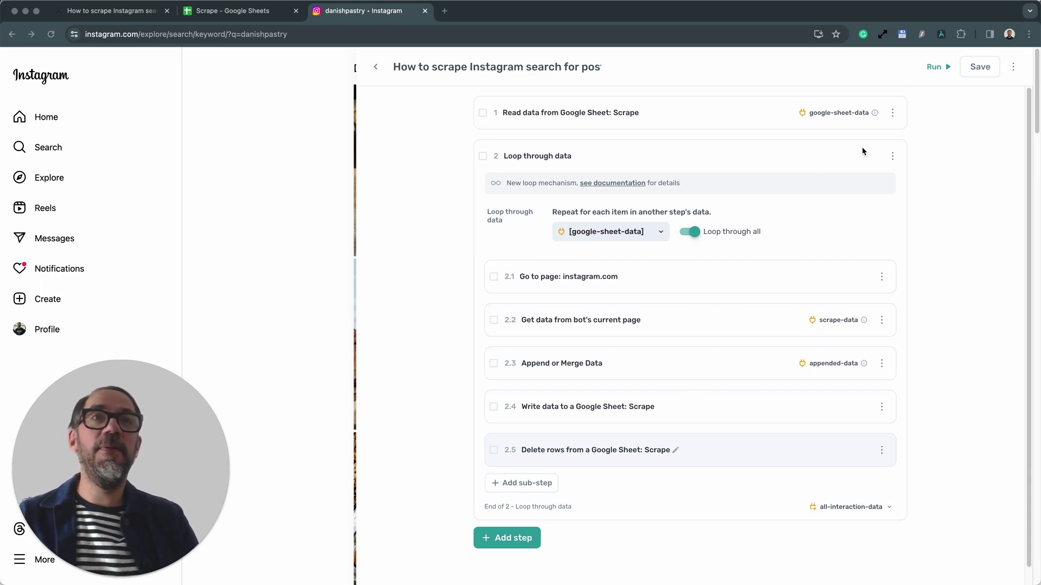
{"action": "left_click", "coordinate": [949, 140]}
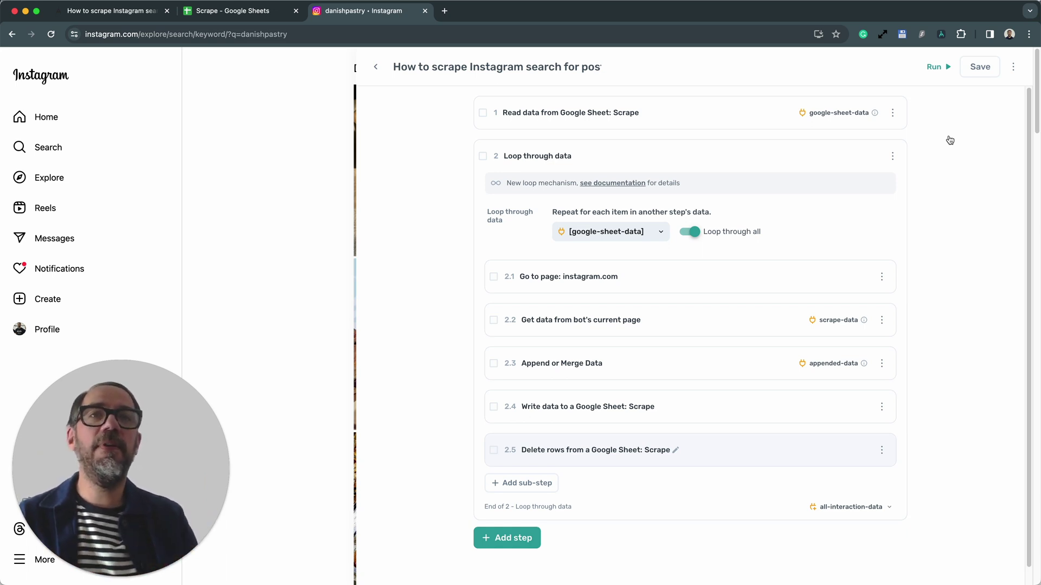
{"action": "left_click", "coordinate": [703, 325]}
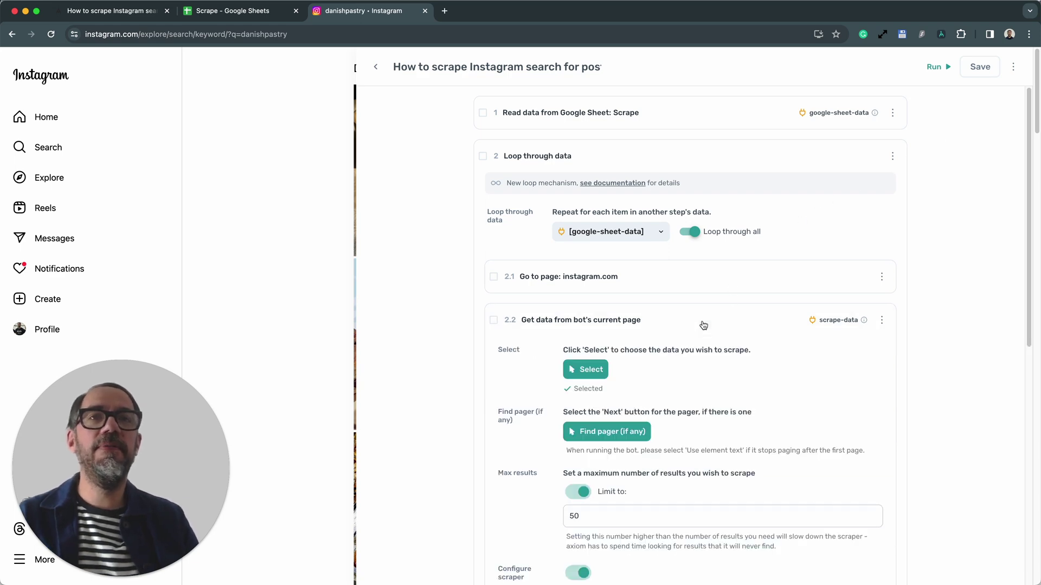
{"action": "scroll", "coordinate": [696, 336], "scroll_direction": "down", "scroll_amount": 3}
{"action": "scroll", "coordinate": [697, 336], "scroll_direction": "down", "scroll_amount": 3}
{"action": "scroll", "coordinate": [646, 270], "scroll_direction": "up", "scroll_amount": 1}
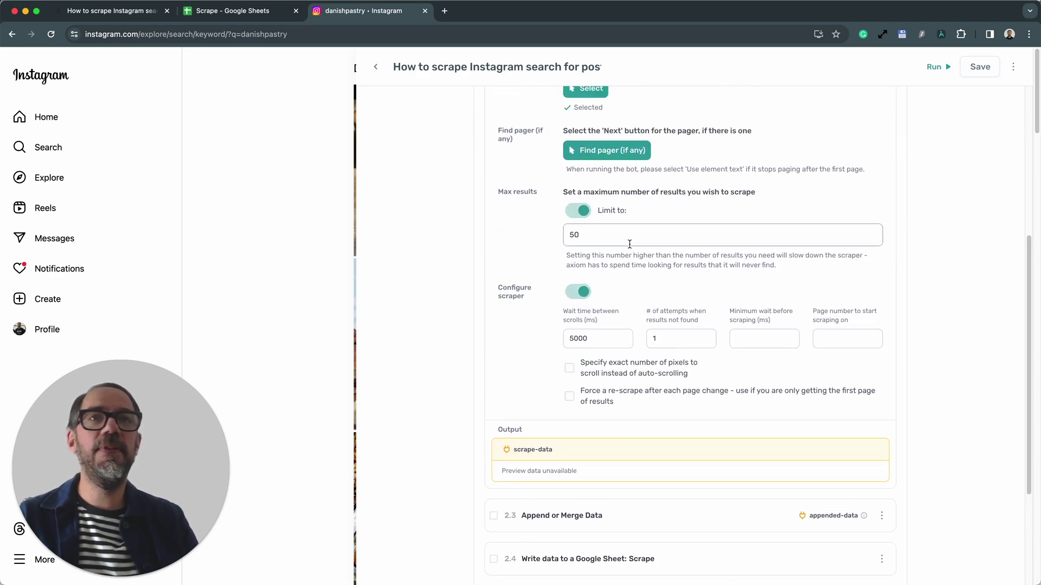
{"action": "left_click", "coordinate": [625, 236]}
{"action": "type", "text": "5"}
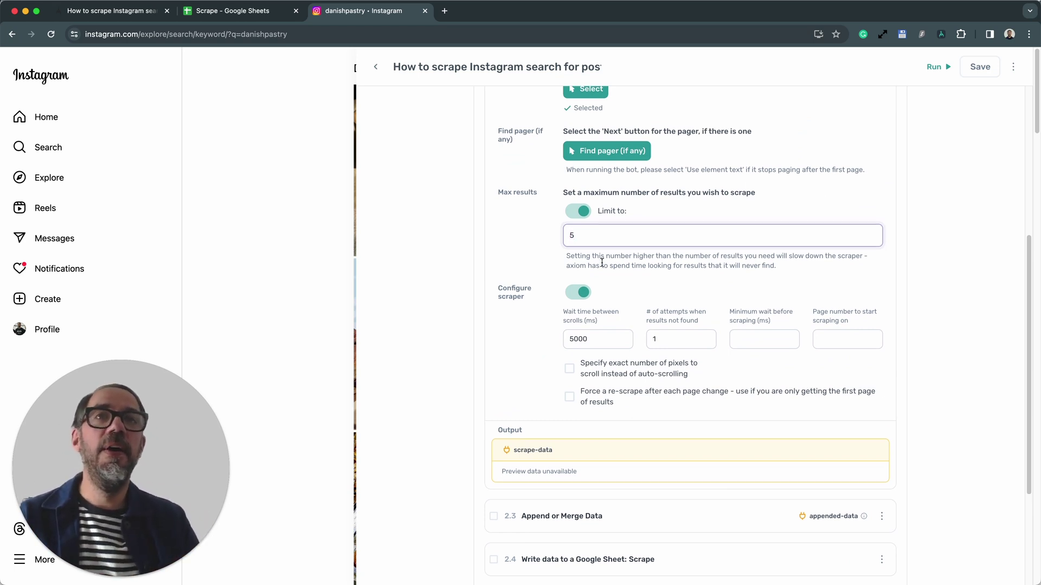
{"action": "scroll", "coordinate": [640, 266], "scroll_direction": "up", "scroll_amount": 1}
{"action": "scroll", "coordinate": [582, 284], "scroll_direction": "up", "scroll_amount": 4}
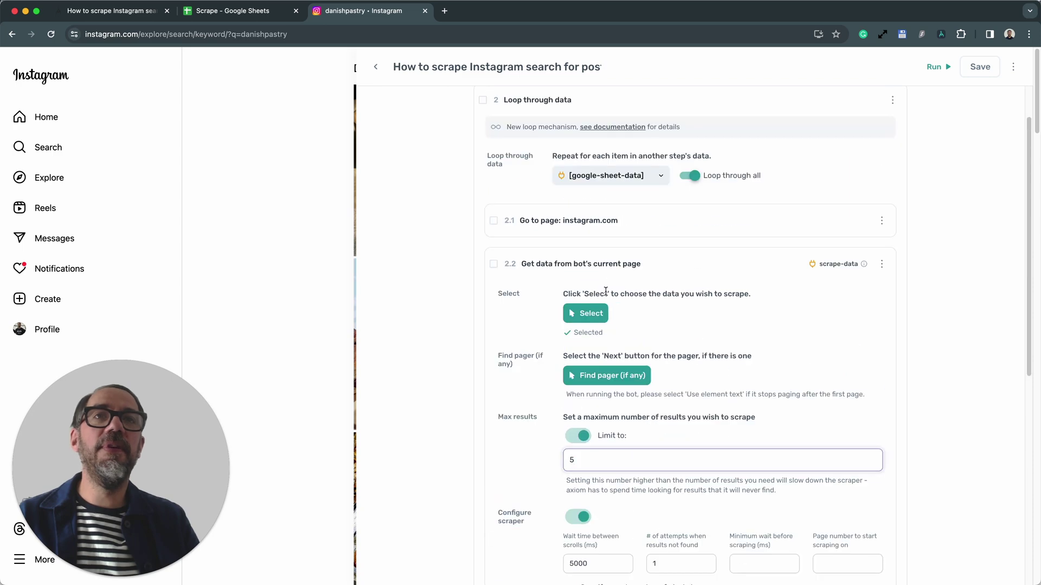
{"action": "left_click", "coordinate": [656, 263]}
Turn on First cell and Last cell in the sheet-reading step and set Last cell to A2
{"action": "left_click", "coordinate": [681, 121]}
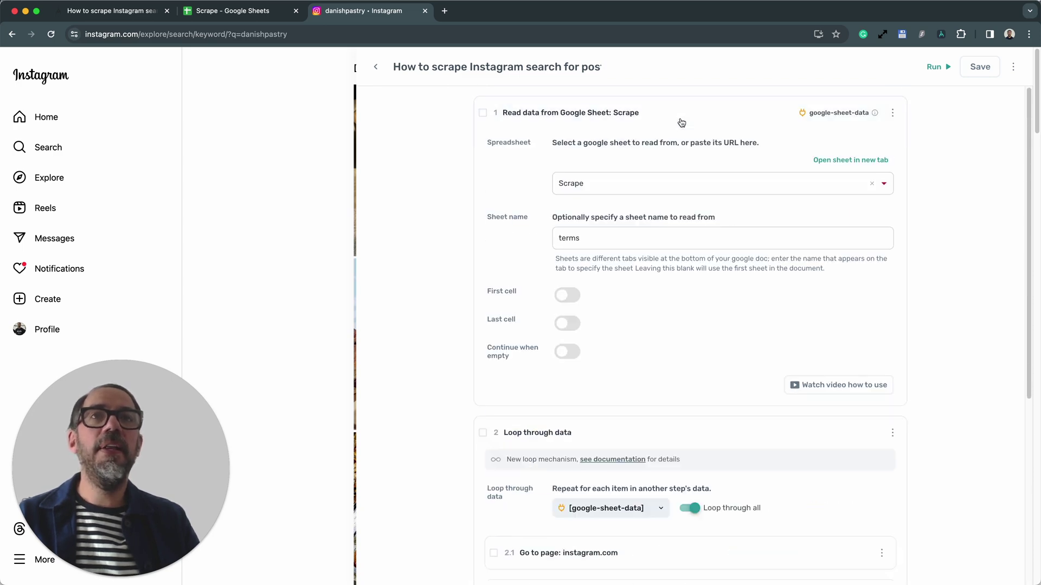
{"action": "left_click", "coordinate": [567, 290]}
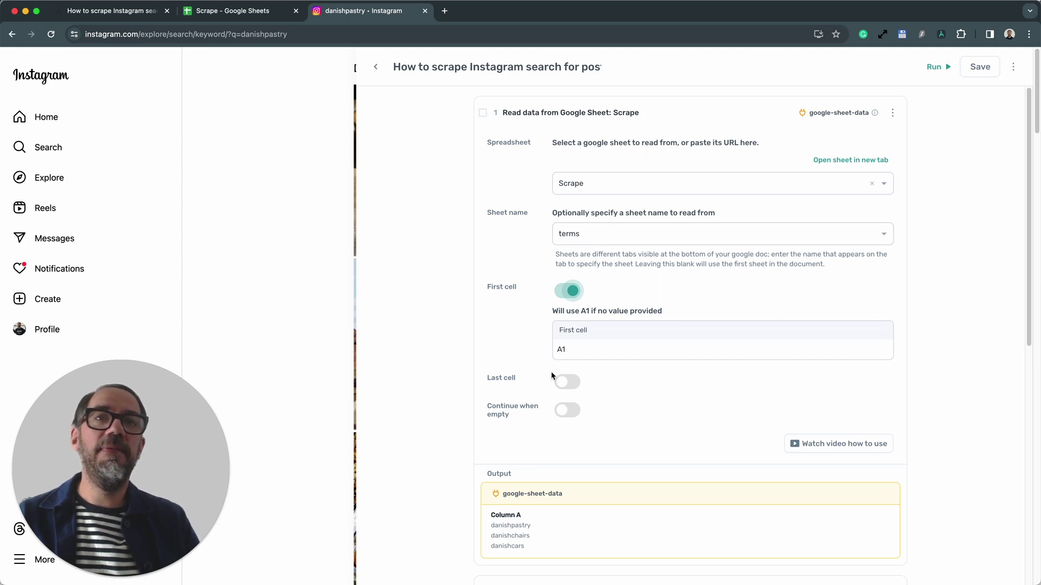
{"action": "left_click", "coordinate": [565, 381]}
{"action": "scroll", "coordinate": [611, 387], "scroll_direction": "down", "scroll_amount": 4}
{"action": "scroll", "coordinate": [611, 387], "scroll_direction": "down", "scroll_amount": 2}
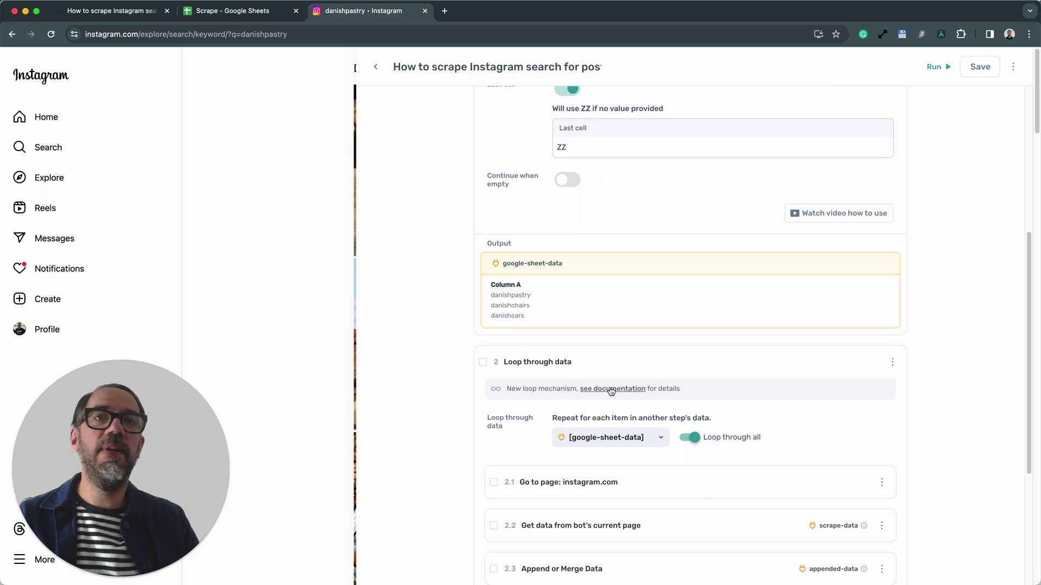
{"action": "scroll", "coordinate": [611, 387], "scroll_direction": "up", "scroll_amount": 1}
{"action": "scroll", "coordinate": [539, 313], "scroll_direction": "up", "scroll_amount": 3}
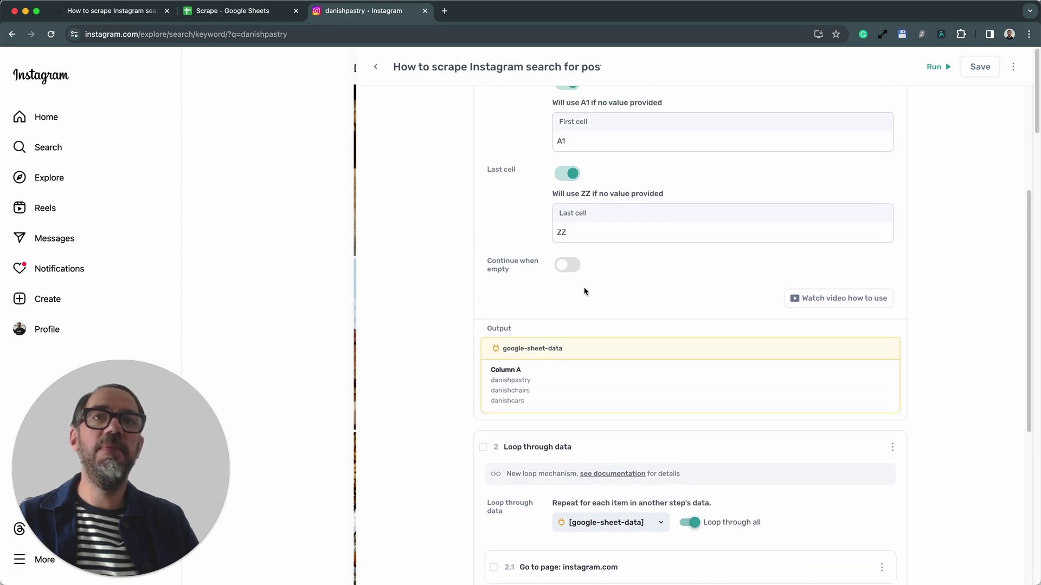
{"action": "left_click_drag", "start_coordinate": [579, 228], "coordinate": [542, 234]}
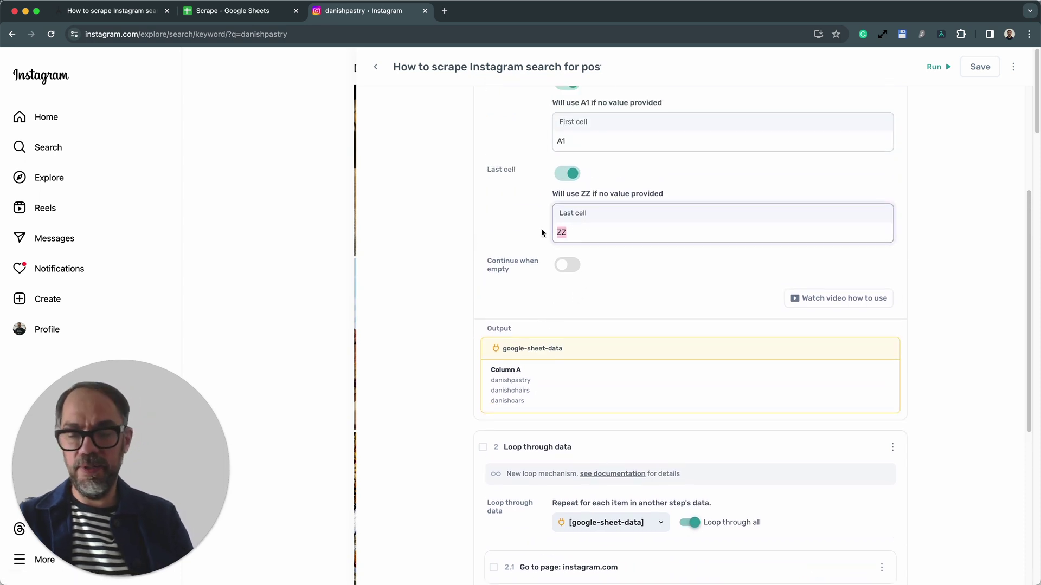
{"action": "type", "text": "A2"}
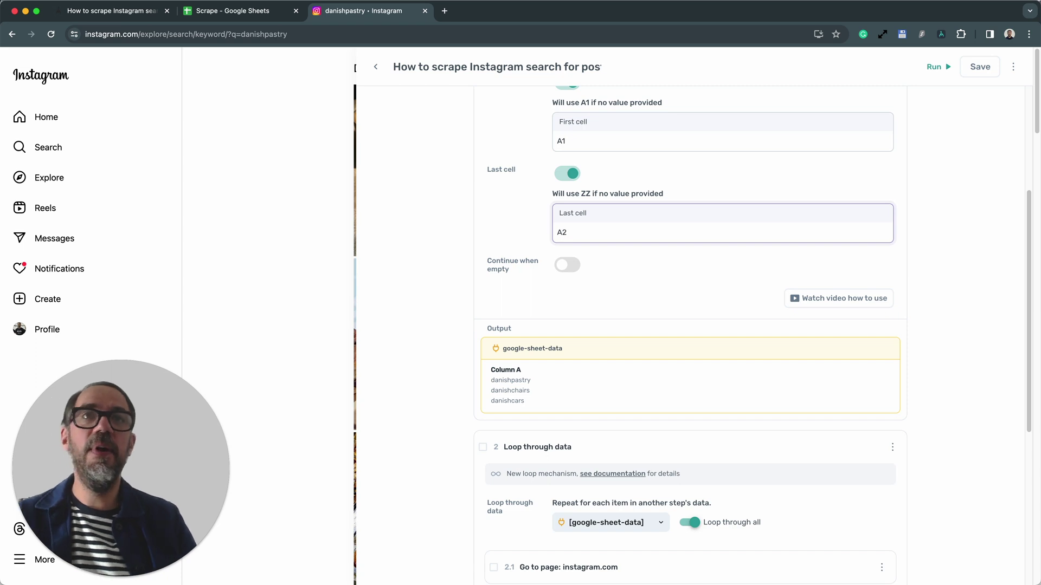
{"action": "left_click", "coordinate": [646, 277]}
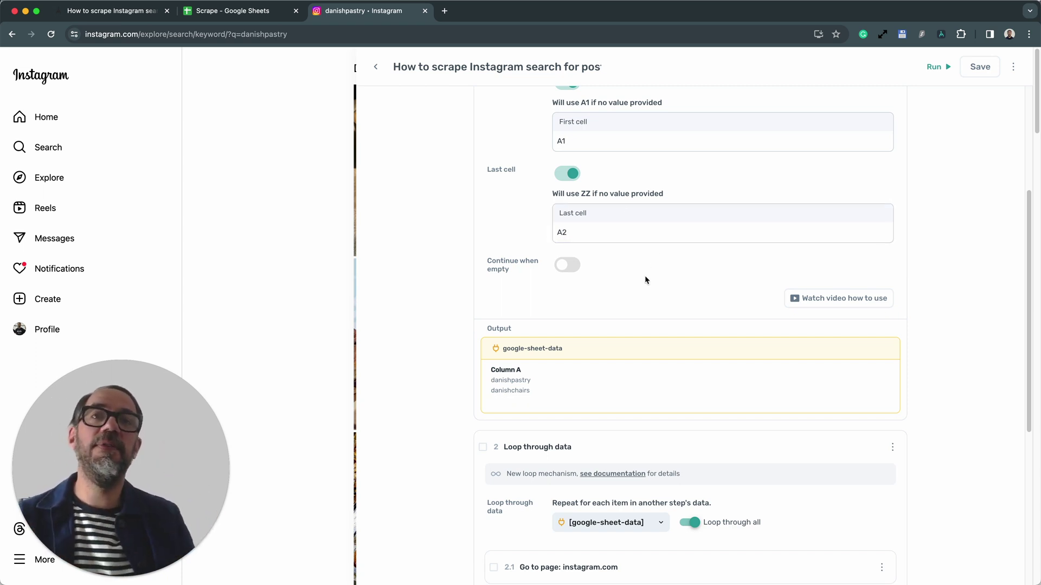
{"action": "scroll", "coordinate": [645, 277], "scroll_direction": "up", "scroll_amount": 1}
{"action": "scroll", "coordinate": [645, 278], "scroll_direction": "up", "scroll_amount": 4}
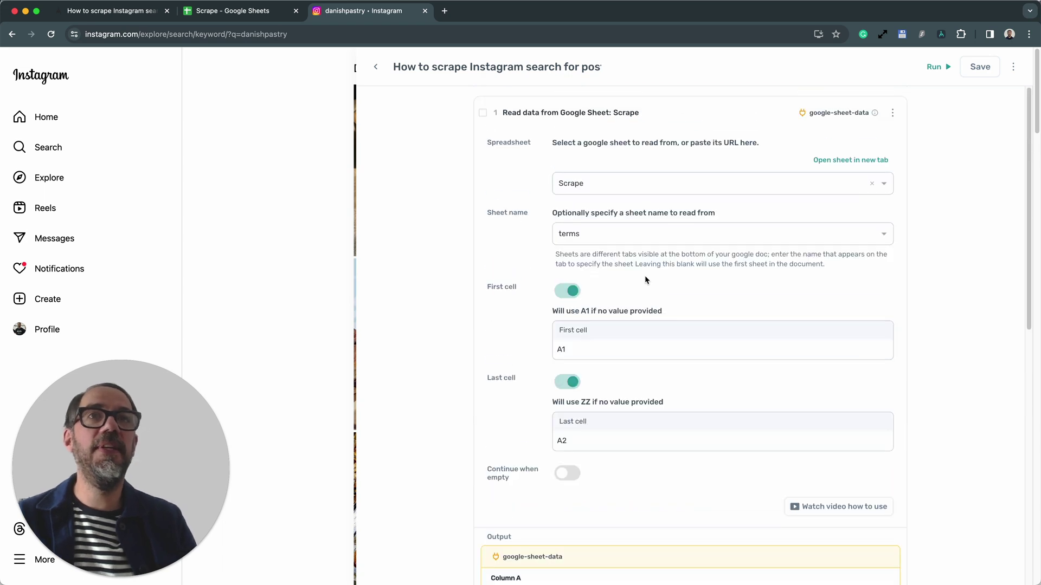
Run the bot with the desktop app, watch it search Instagram, then view the Scrape spreadsheet
{"action": "left_click", "coordinate": [935, 67]}
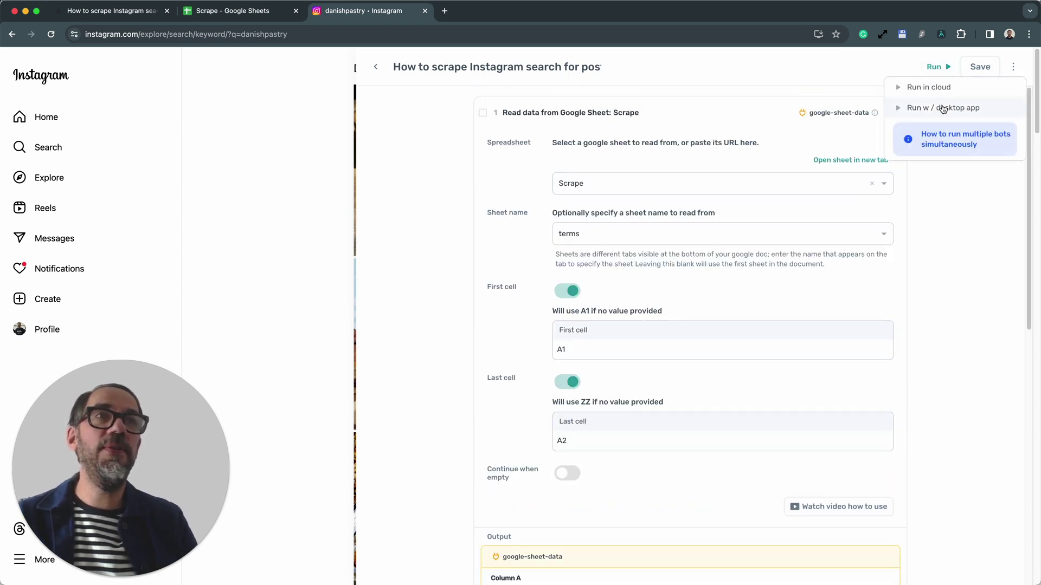
{"action": "left_click", "coordinate": [943, 108]}
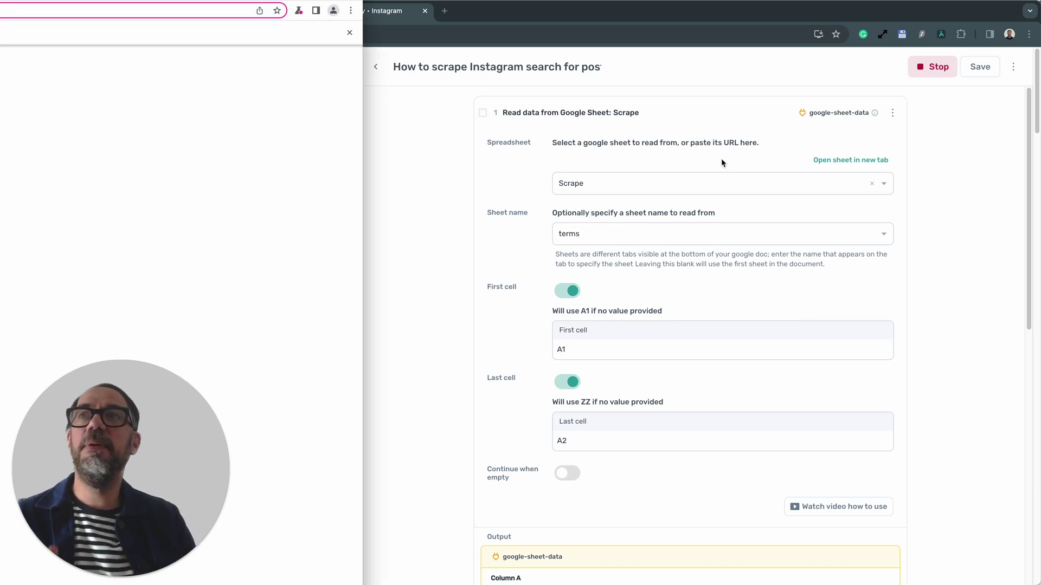
{"action": "left_click_drag", "start_coordinate": [204, 3], "coordinate": [707, 26]}
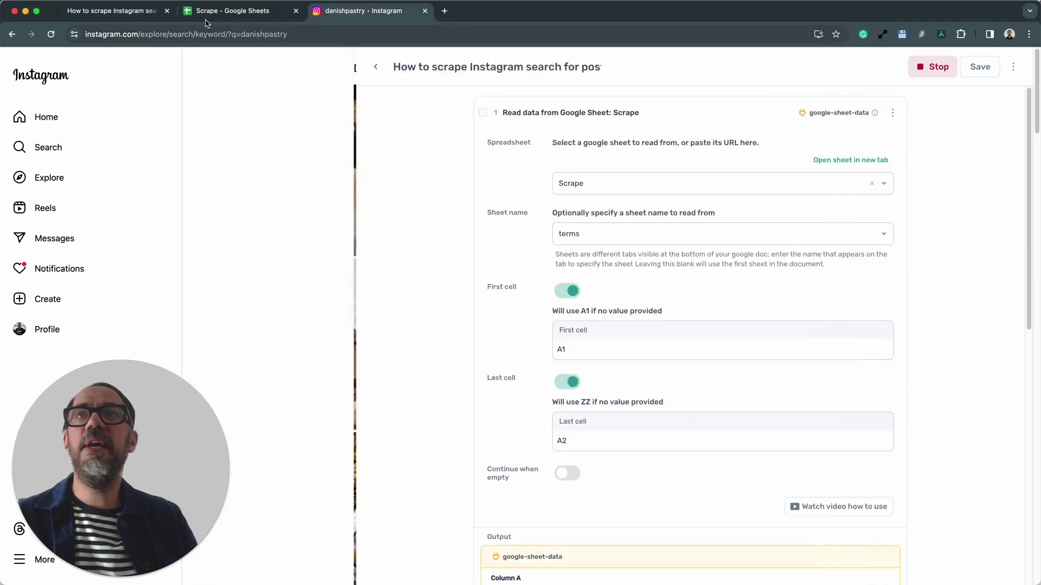
{"action": "left_click", "coordinate": [206, 21]}
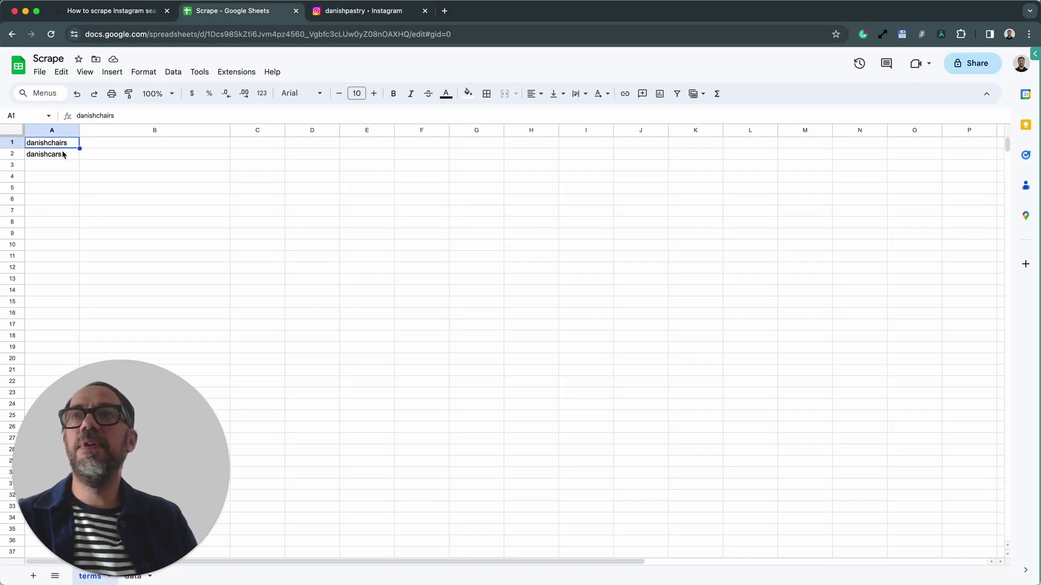
{"action": "mouse_move", "coordinate": [122, 488]}
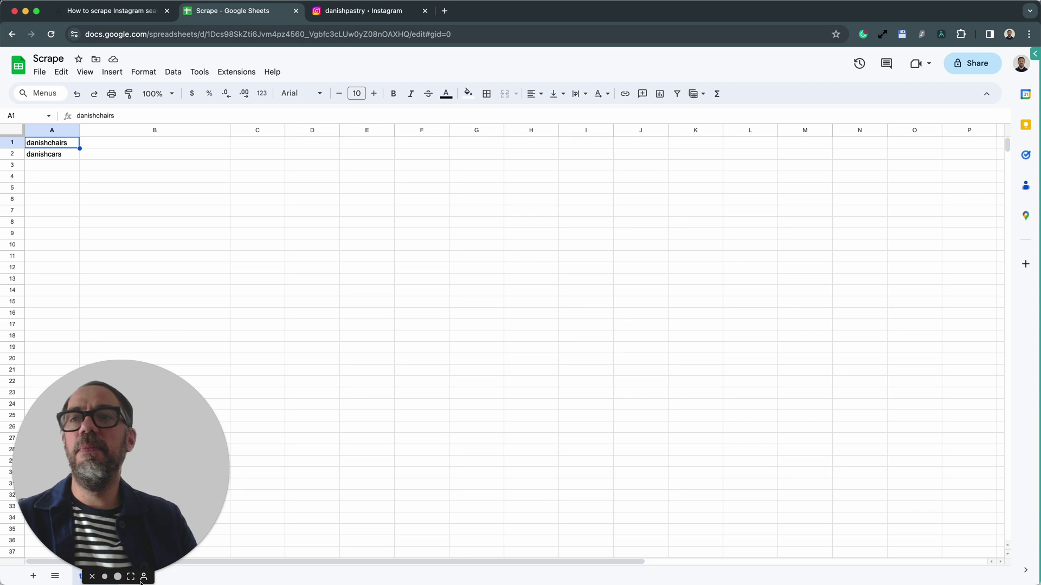
Inspect the scraped Instagram post links in the Scrape data sheet
{"action": "left_click_drag", "start_coordinate": [177, 541], "coordinate": [174, 490]}
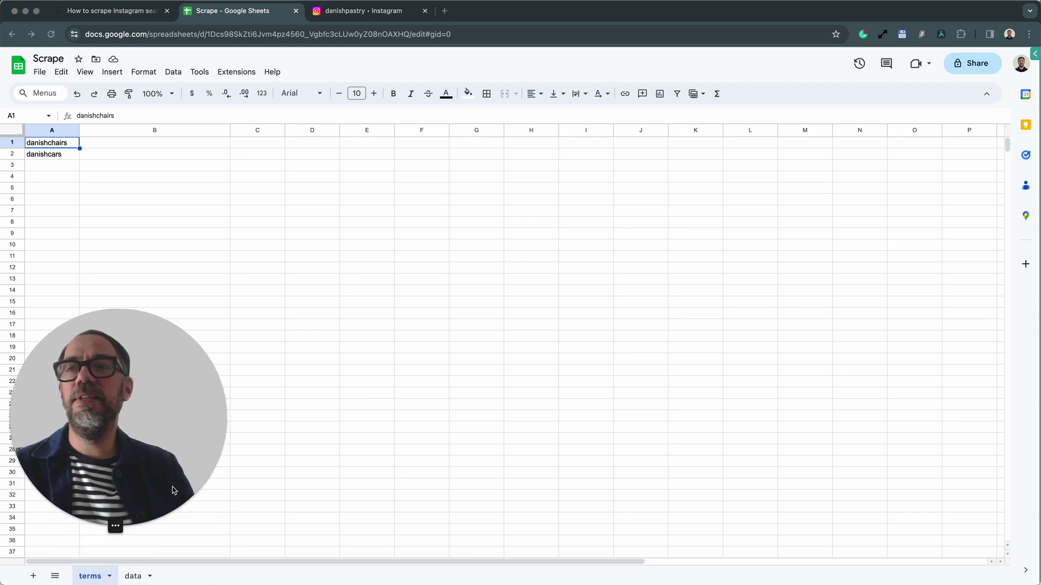
{"action": "left_click", "coordinate": [131, 577]}
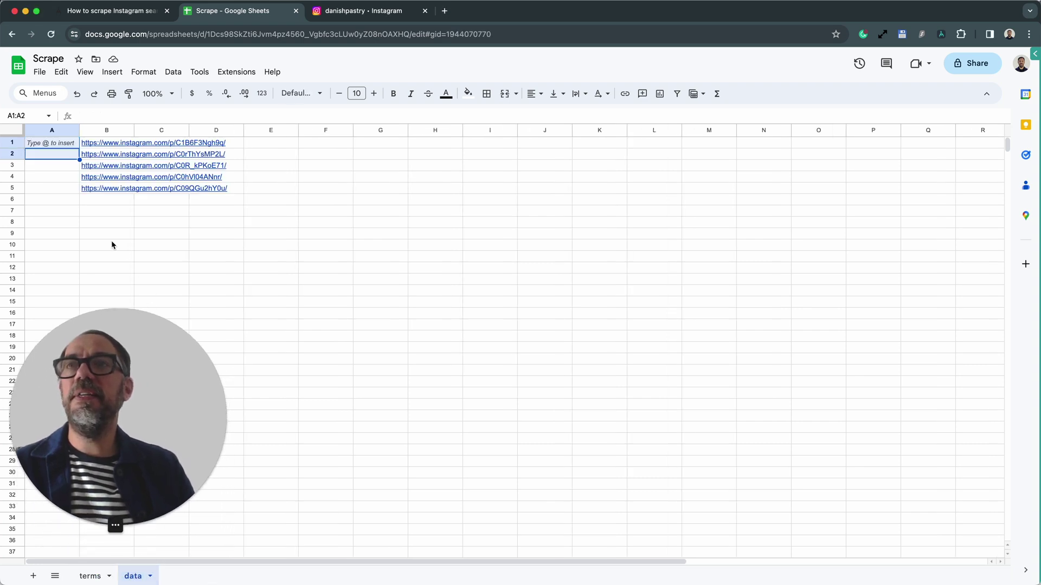
{"action": "left_click", "coordinate": [98, 203]}
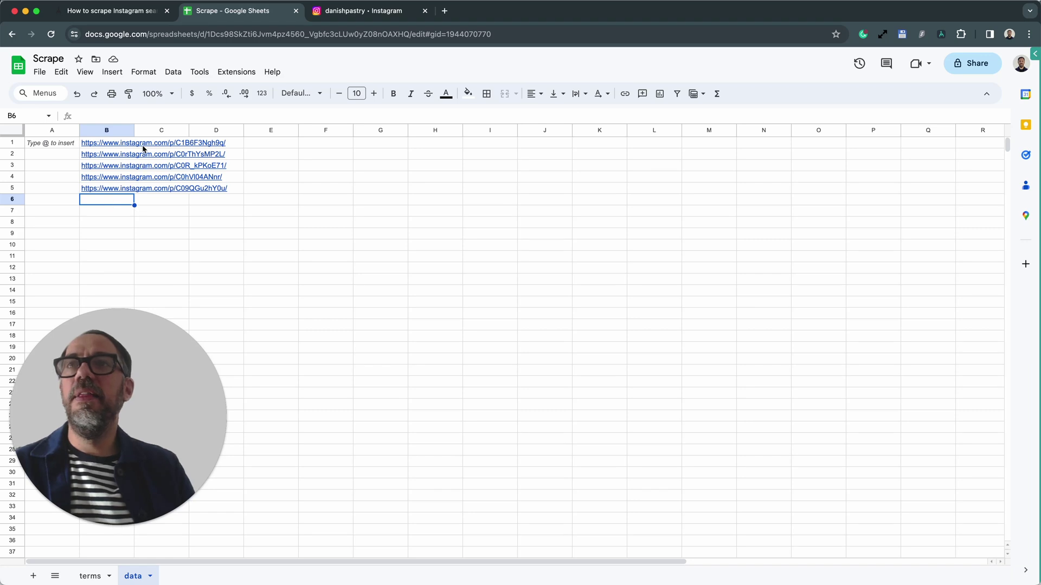
{"action": "left_click", "coordinate": [109, 180]}
{"action": "left_click", "coordinate": [108, 144]}
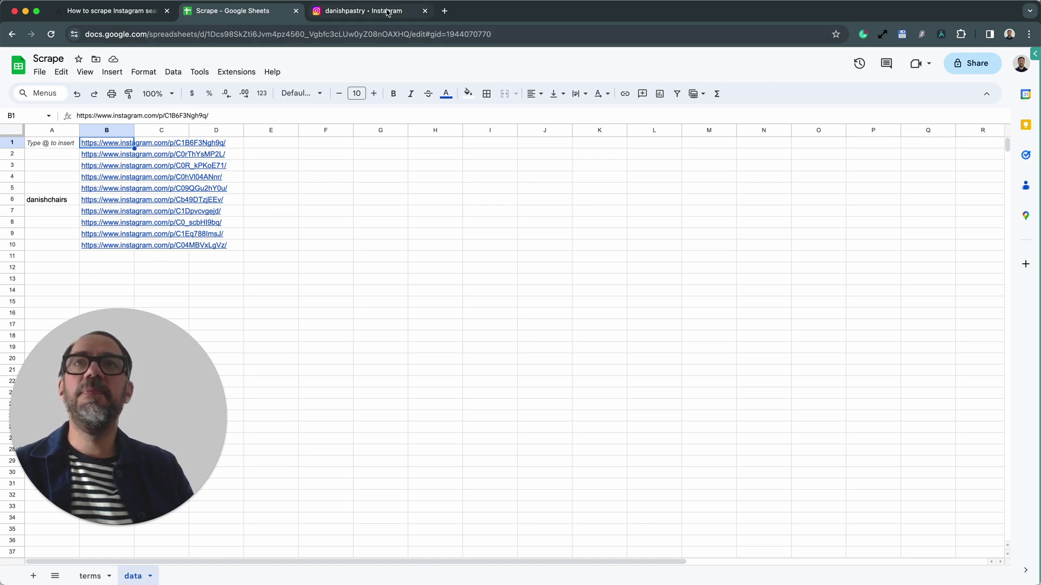
{"action": "left_click", "coordinate": [412, 12]}
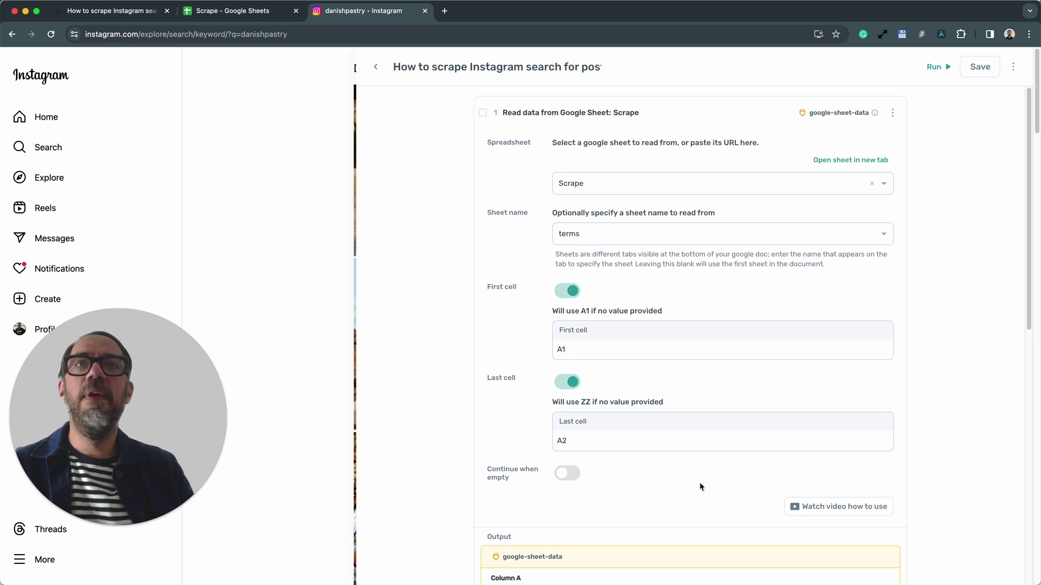
Open the B10 post link, confirm the terms sheet holds danishcars, and return to the post
{"action": "left_click", "coordinate": [217, 11]}
{"action": "left_click", "coordinate": [122, 248]}
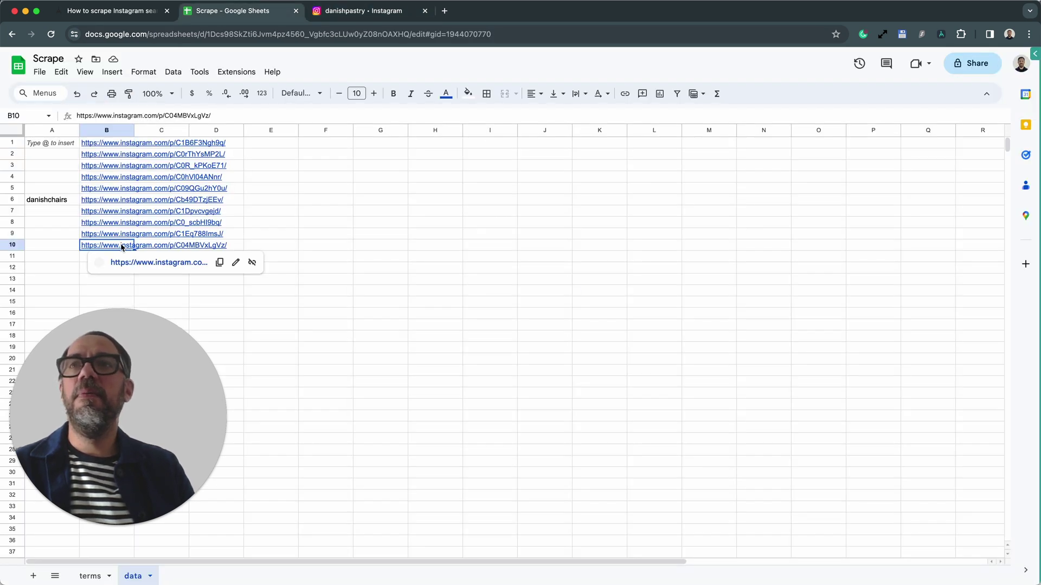
{"action": "left_click", "coordinate": [142, 273]}
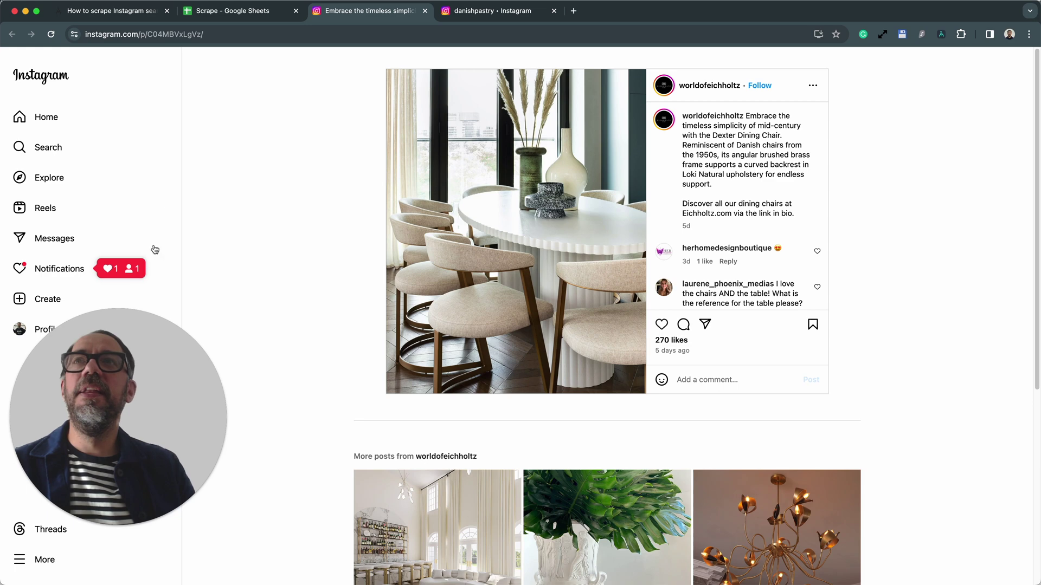
{"action": "left_click", "coordinate": [211, 15]}
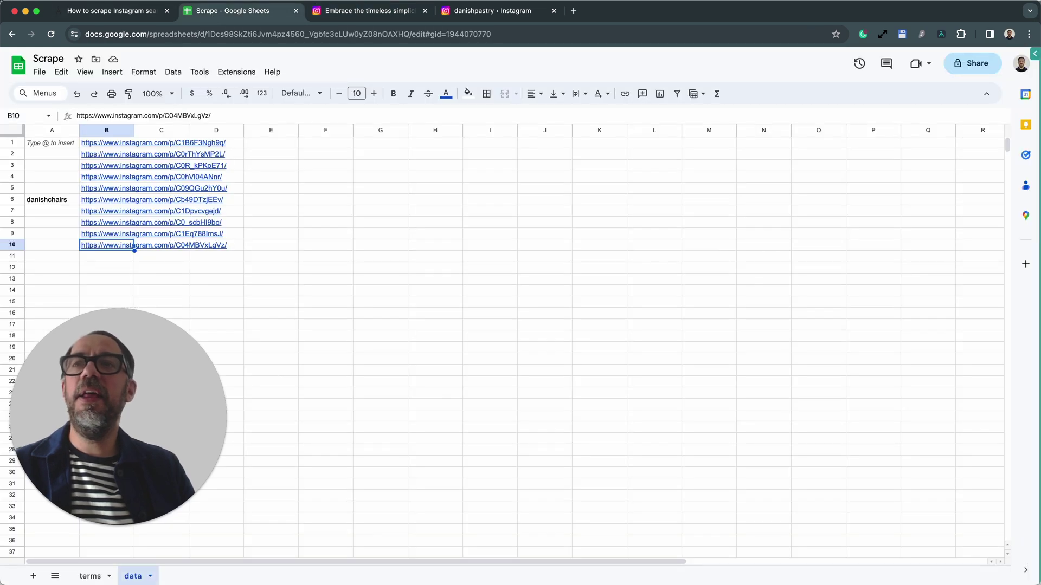
{"action": "left_click", "coordinate": [87, 577]}
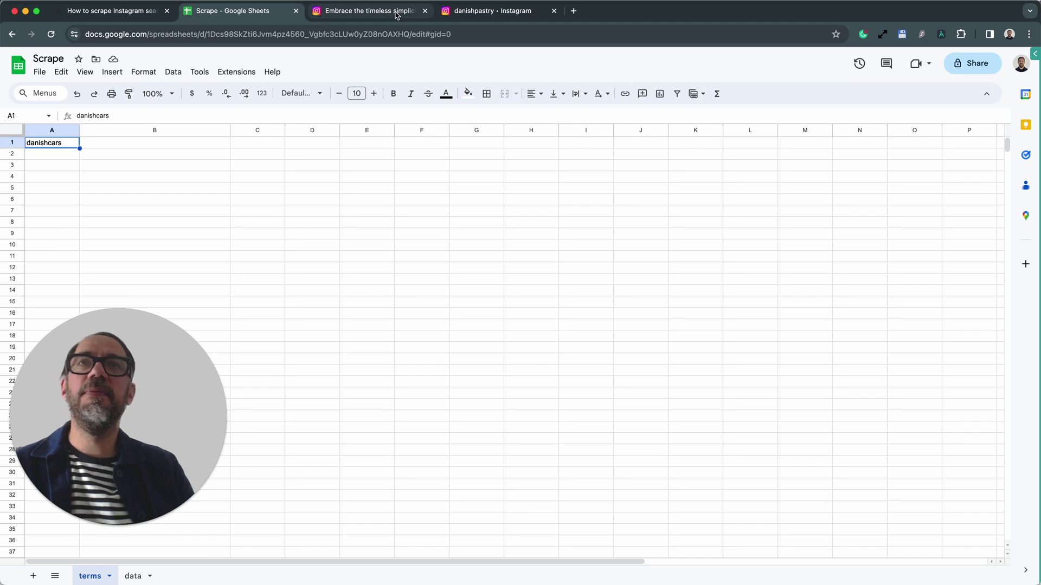
{"action": "left_click", "coordinate": [397, 15]}
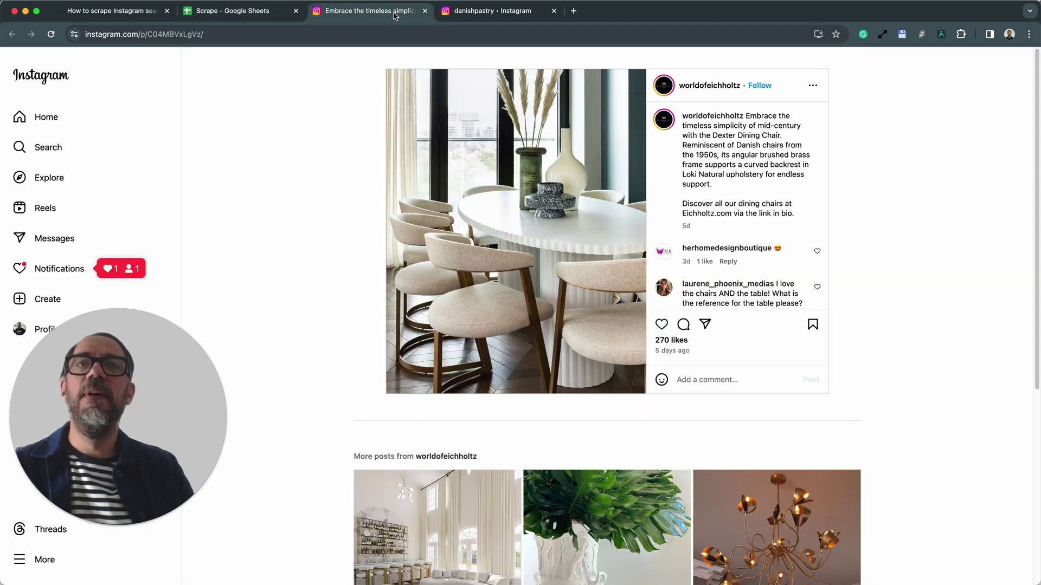
{"action": "left_click", "coordinate": [943, 34]}
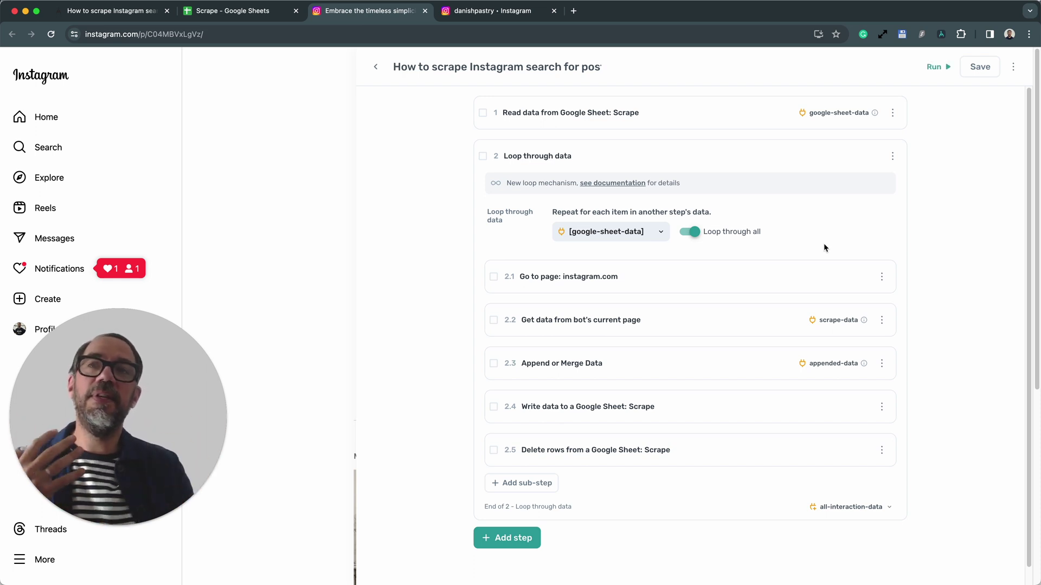
Change the sheet-reading step's Last cell from A2 to A50
{"action": "left_click", "coordinate": [676, 128]}
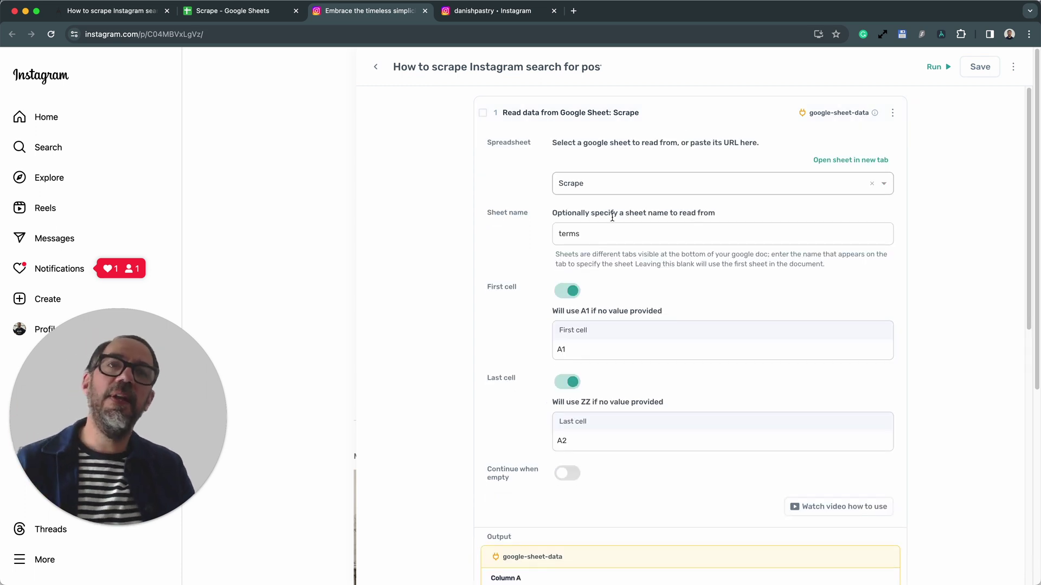
{"action": "left_click", "coordinate": [591, 443]}
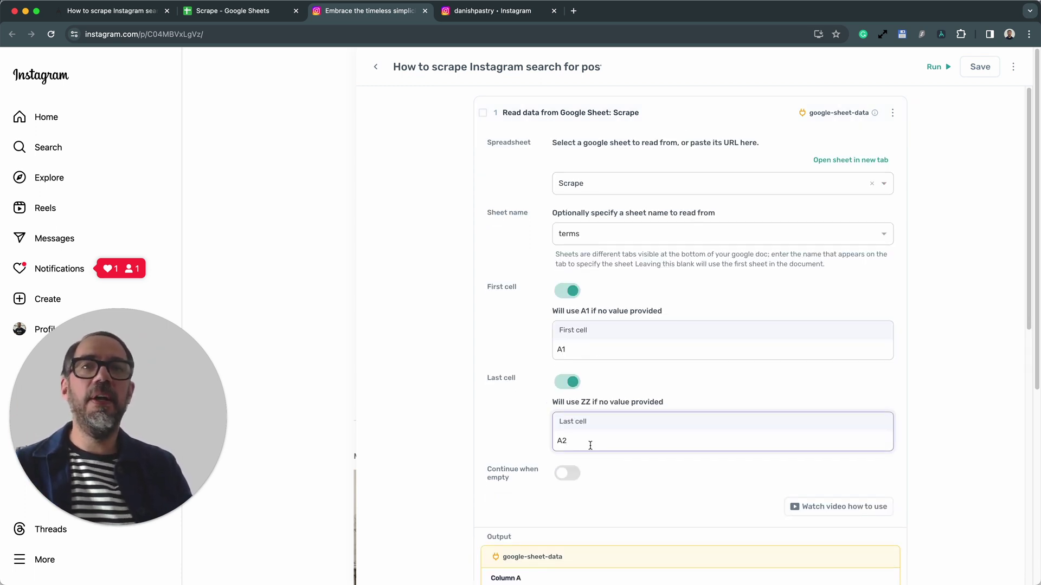
{"action": "key", "text": "BackSpace"}
{"action": "type", "text": "50"}
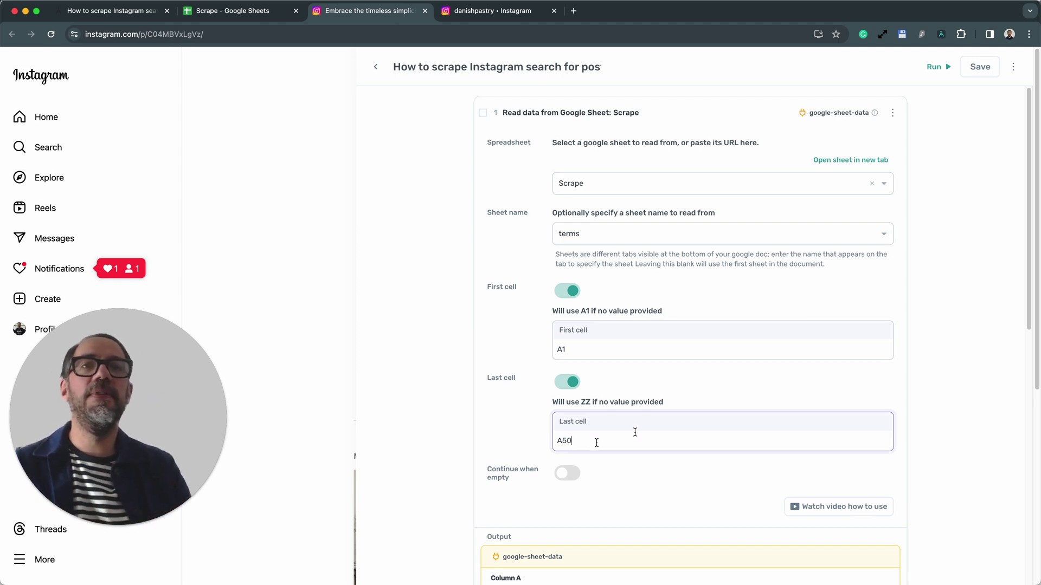
{"action": "scroll", "coordinate": [666, 484], "scroll_direction": "down", "scroll_amount": 6}
{"action": "scroll", "coordinate": [667, 484], "scroll_direction": "down", "scroll_amount": 3}
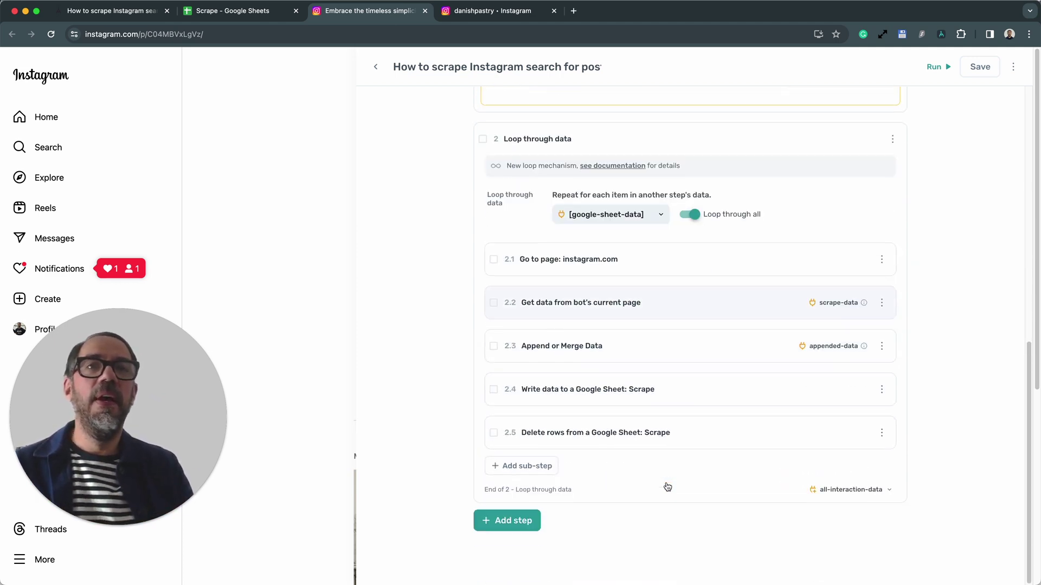
Expand the page-scraping step and select its Limit value of 5
{"action": "left_click", "coordinate": [659, 315]}
{"action": "scroll", "coordinate": [650, 352], "scroll_direction": "down", "scroll_amount": 8}
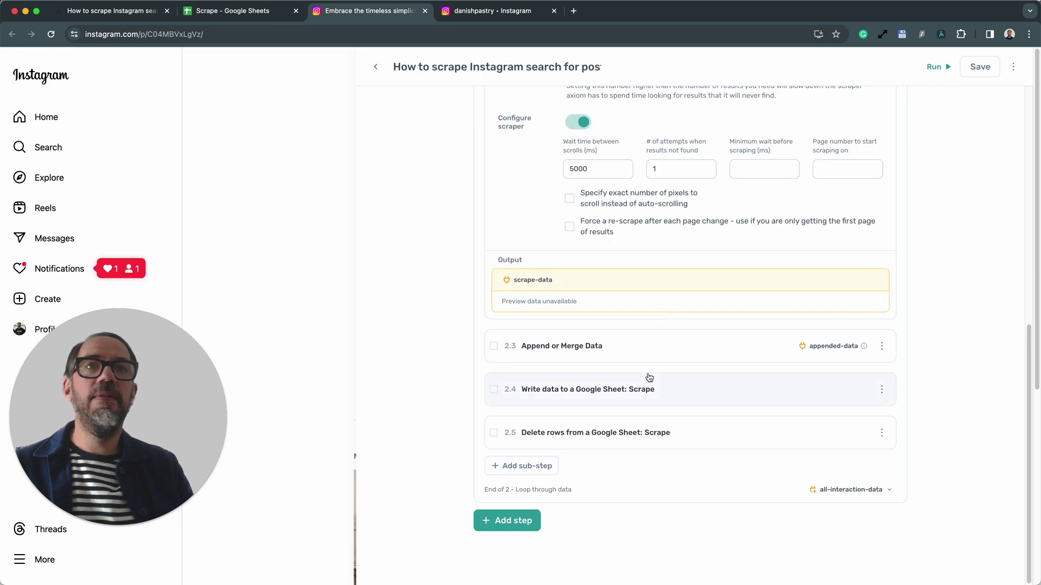
{"action": "scroll", "coordinate": [649, 378], "scroll_direction": "up", "scroll_amount": 2}
{"action": "scroll", "coordinate": [649, 378], "scroll_direction": "up", "scroll_amount": 3}
{"action": "scroll", "coordinate": [623, 336], "scroll_direction": "up", "scroll_amount": 2}
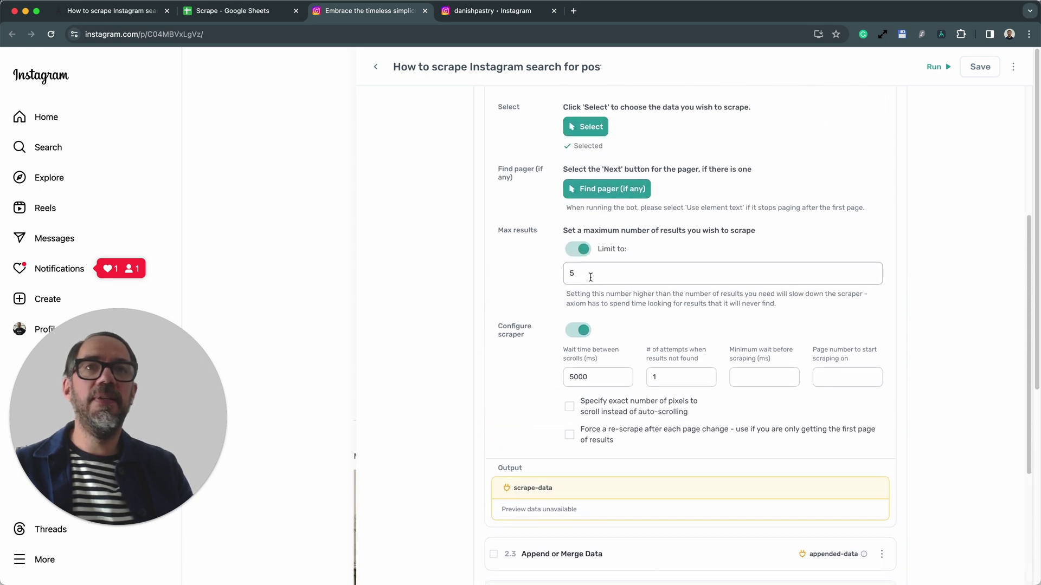
{"action": "left_click_drag", "start_coordinate": [590, 277], "coordinate": [569, 275]}
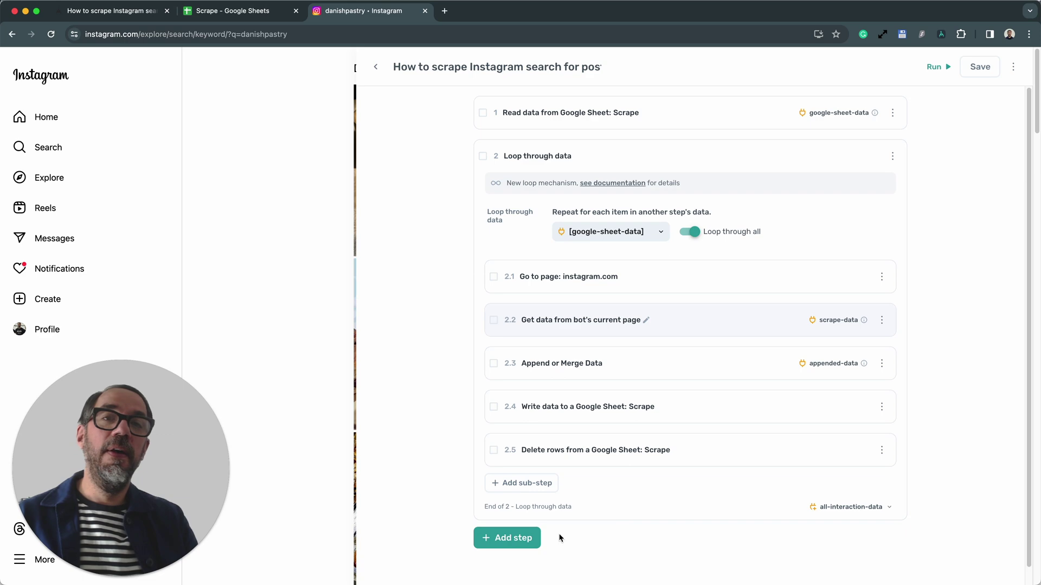
Add a new Loop through data step containing a Go to page sub-step
{"action": "left_click", "coordinate": [509, 538]}
{"action": "type", "text": "lo"}
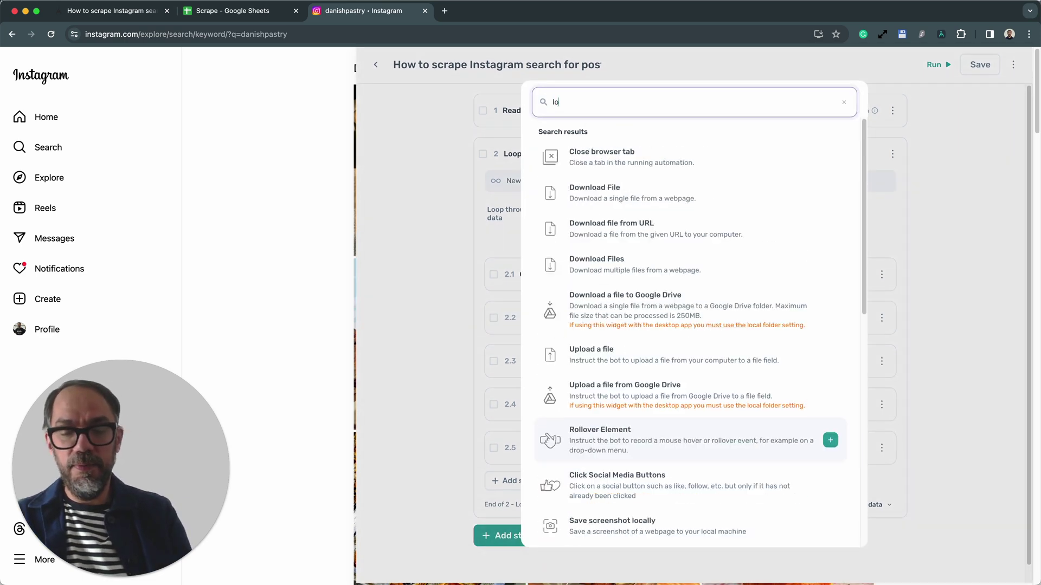
{"action": "type", "text": "op"}
{"action": "left_click", "coordinate": [611, 173]}
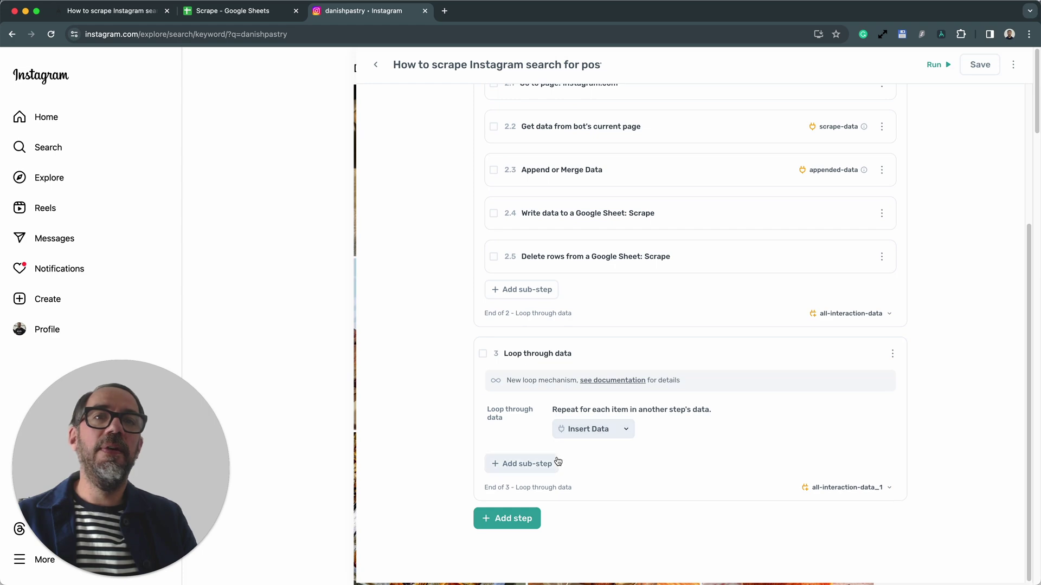
{"action": "left_click", "coordinate": [556, 462]}
{"action": "type", "text": "go"}
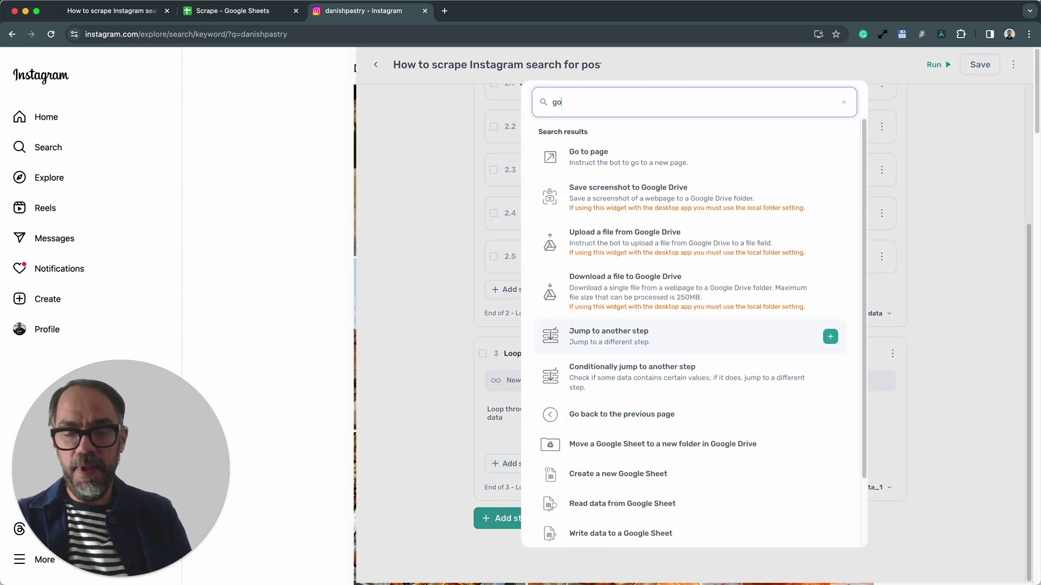
{"action": "type", "text": "t"}
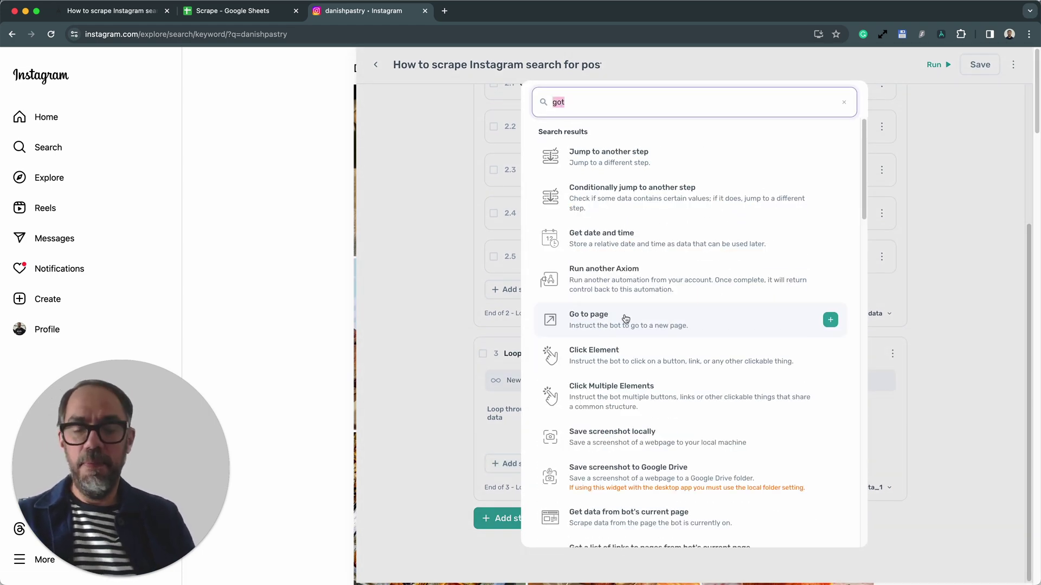
{"action": "type", "text": "goto"}
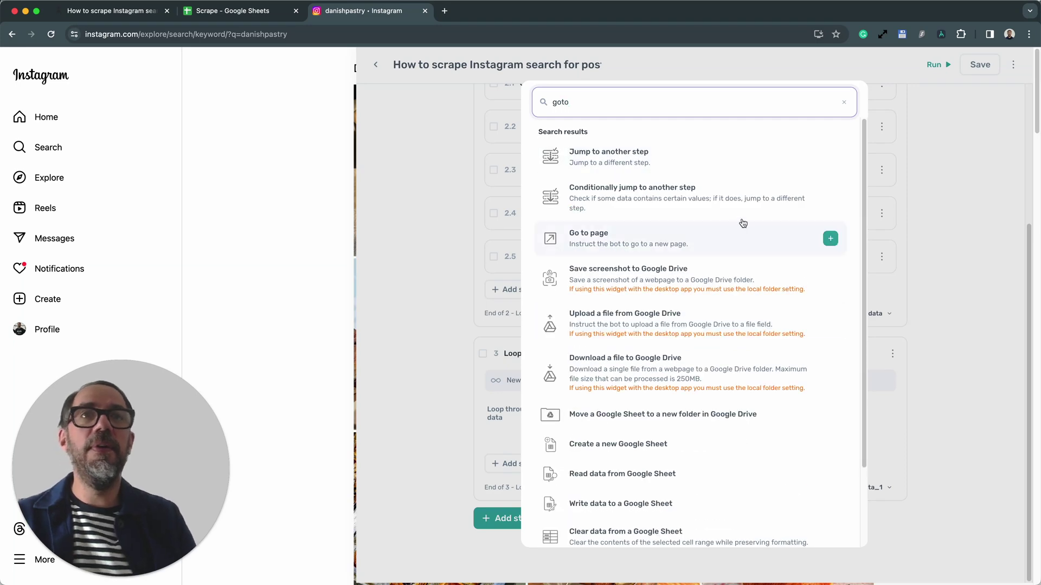
{"action": "left_click", "coordinate": [743, 227]}
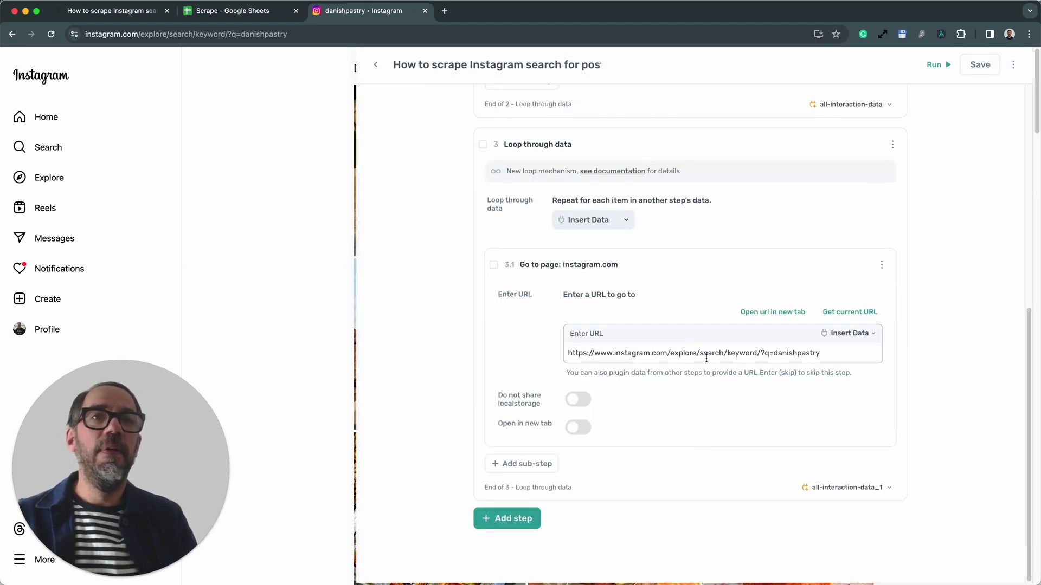
Replace the Go to page URL with Column C of all-interaction-data and collapse it
{"action": "left_click", "coordinate": [706, 353]}
{"action": "key", "text": "super+a"}
{"action": "key", "text": "BackSpace"}
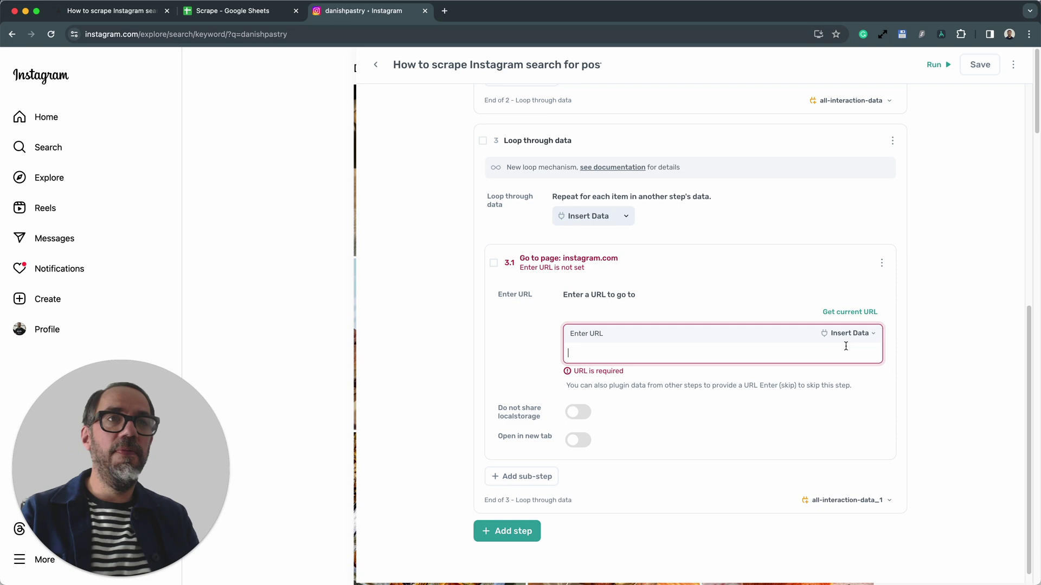
{"action": "left_click", "coordinate": [849, 334]}
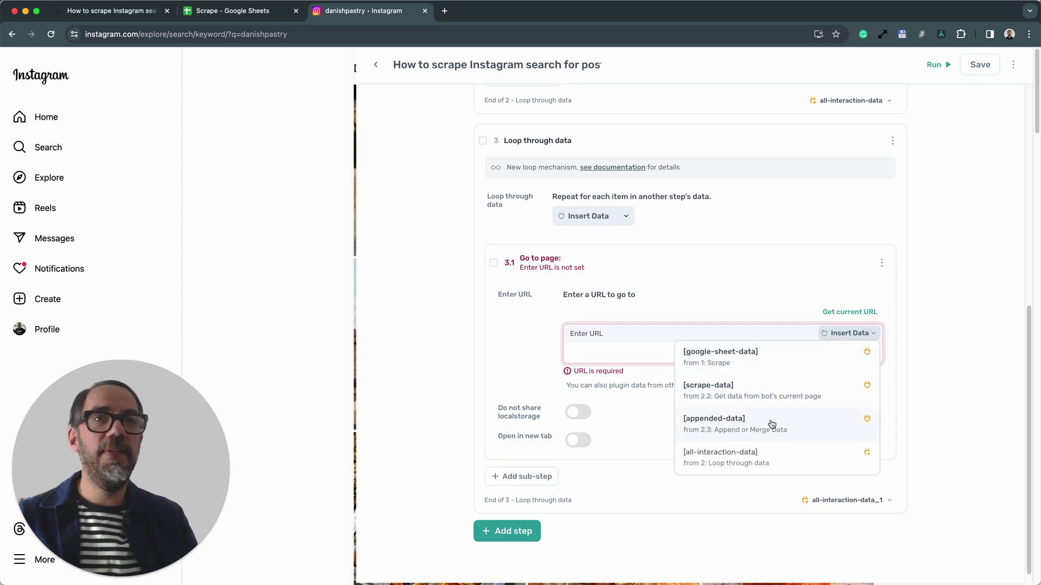
{"action": "left_click", "coordinate": [765, 452]}
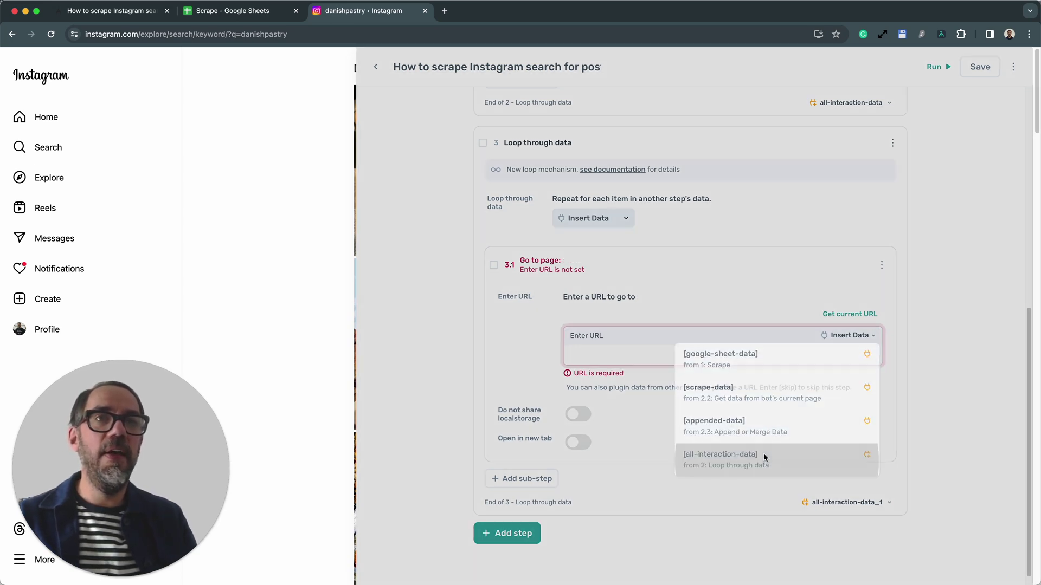
{"action": "left_click", "coordinate": [702, 161]}
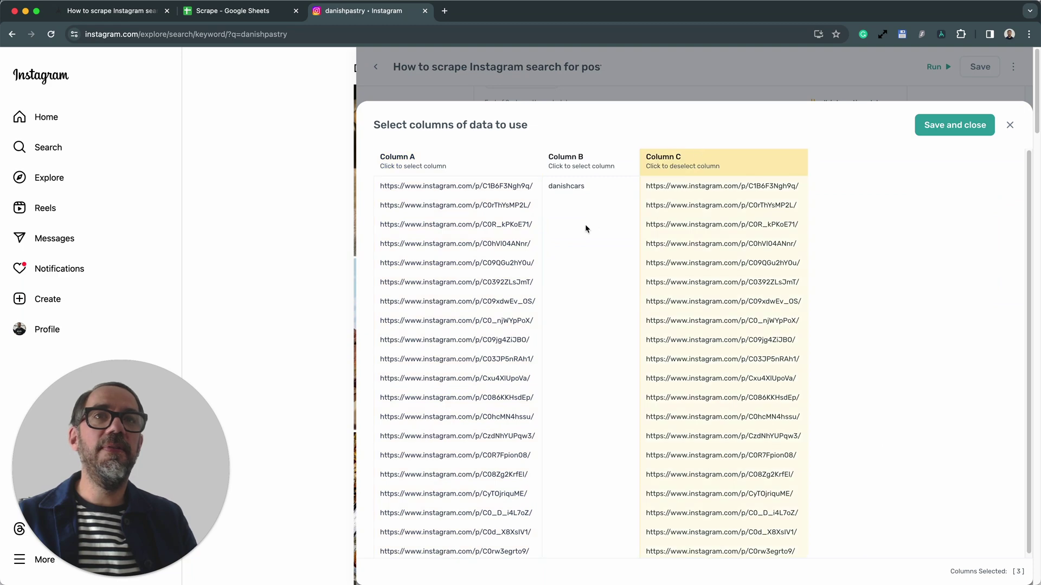
{"action": "left_click", "coordinate": [952, 133]}
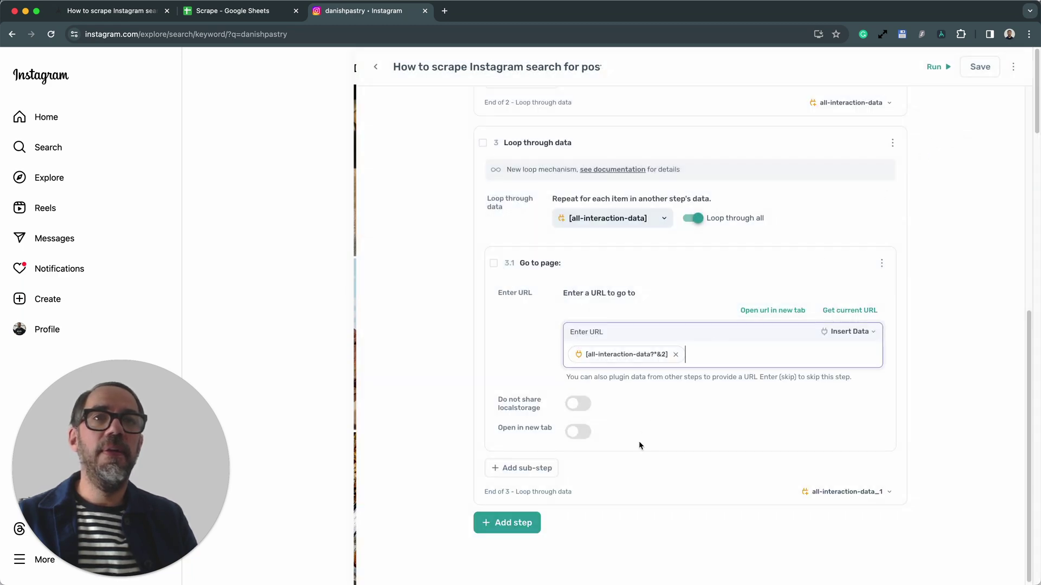
{"action": "left_click", "coordinate": [671, 269]}
Add a Click Element step after Go to page in the loop
{"action": "left_click", "coordinate": [553, 467]}
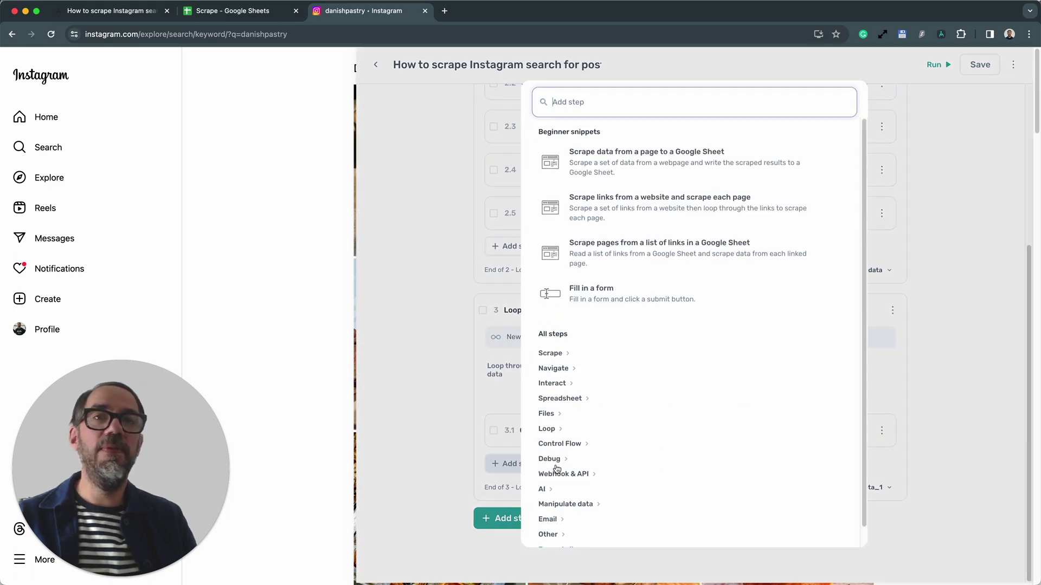
{"action": "type", "text": "click"}
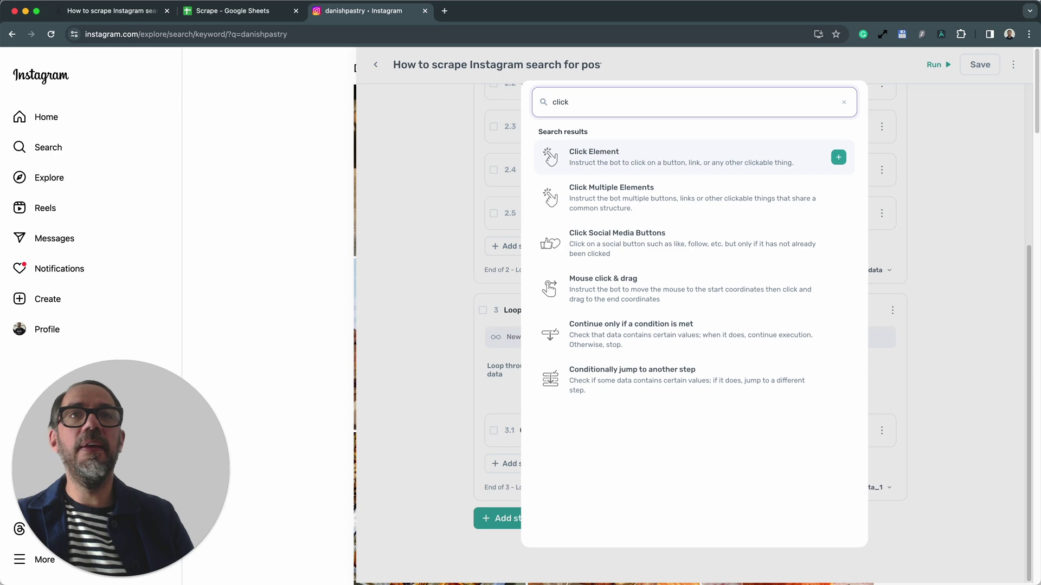
{"action": "left_click", "coordinate": [567, 149]}
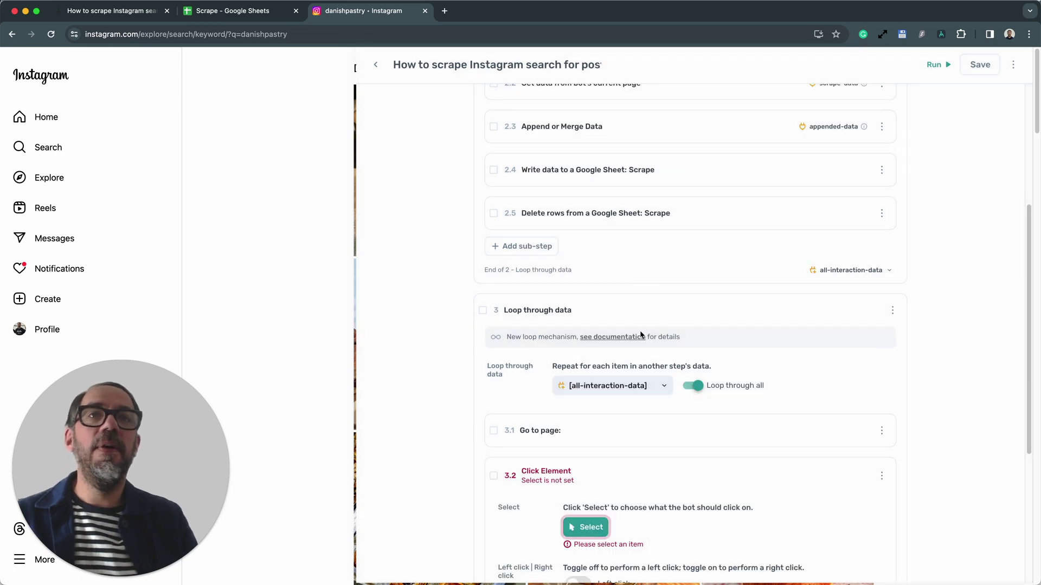
{"action": "scroll", "coordinate": [640, 498], "scroll_direction": "down", "scroll_amount": 5}
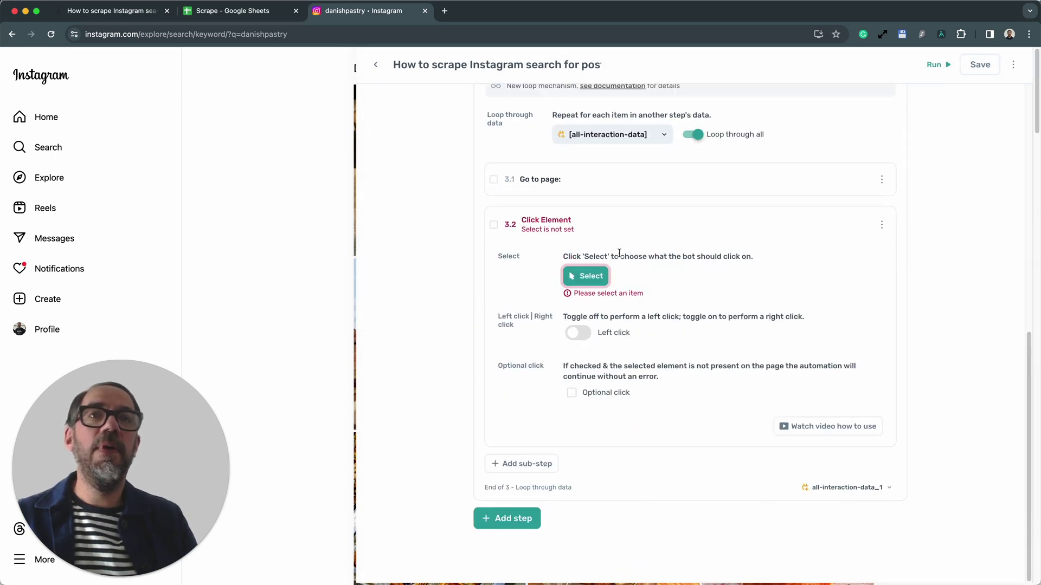
Open the first Instagram search result post in a new tab
{"action": "left_click", "coordinate": [355, 67]}
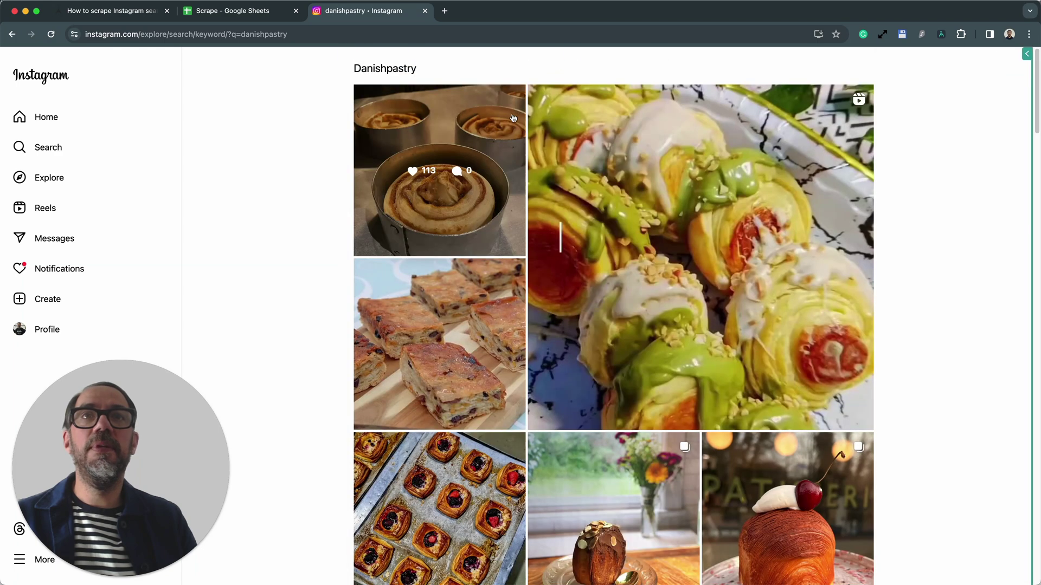
{"action": "left_click", "coordinate": [580, 151]}
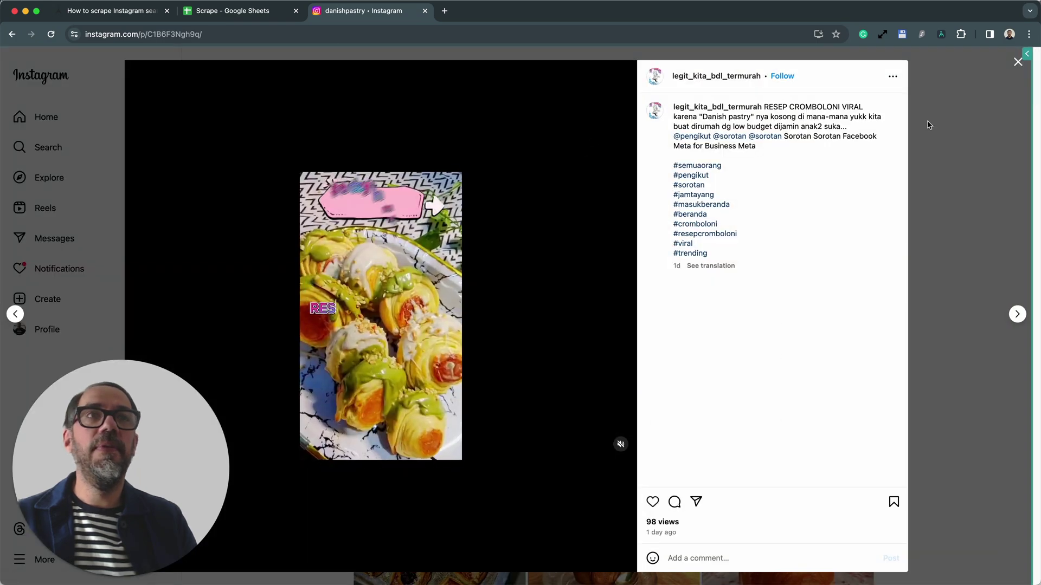
{"action": "left_click", "coordinate": [941, 121]}
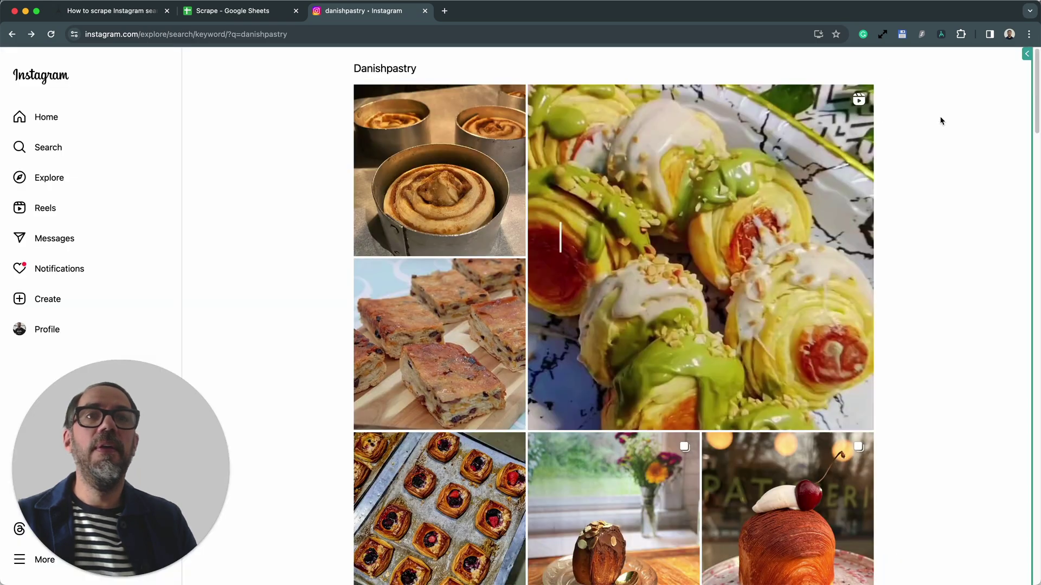
{"action": "right_click", "coordinate": [422, 107]}
{"action": "left_click", "coordinate": [465, 119]}
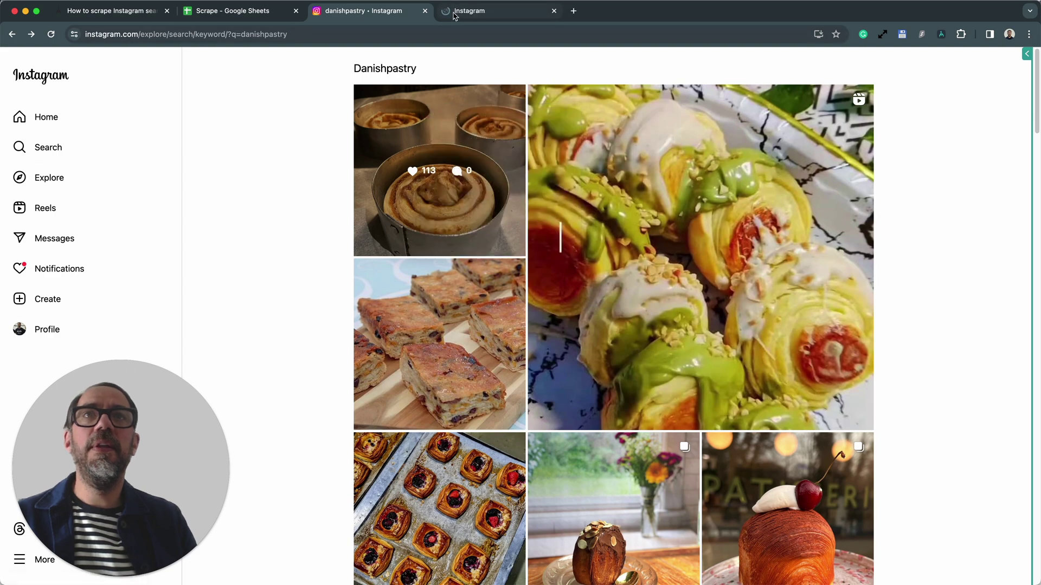
{"action": "left_click", "coordinate": [461, 12]}
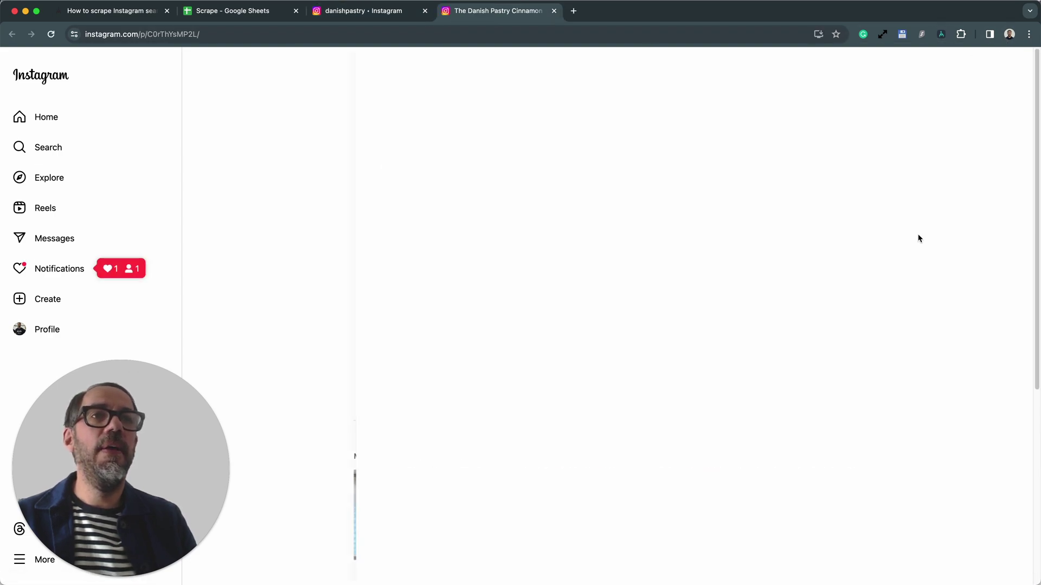
{"action": "scroll", "coordinate": [739, 455], "scroll_direction": "down", "scroll_amount": 5}
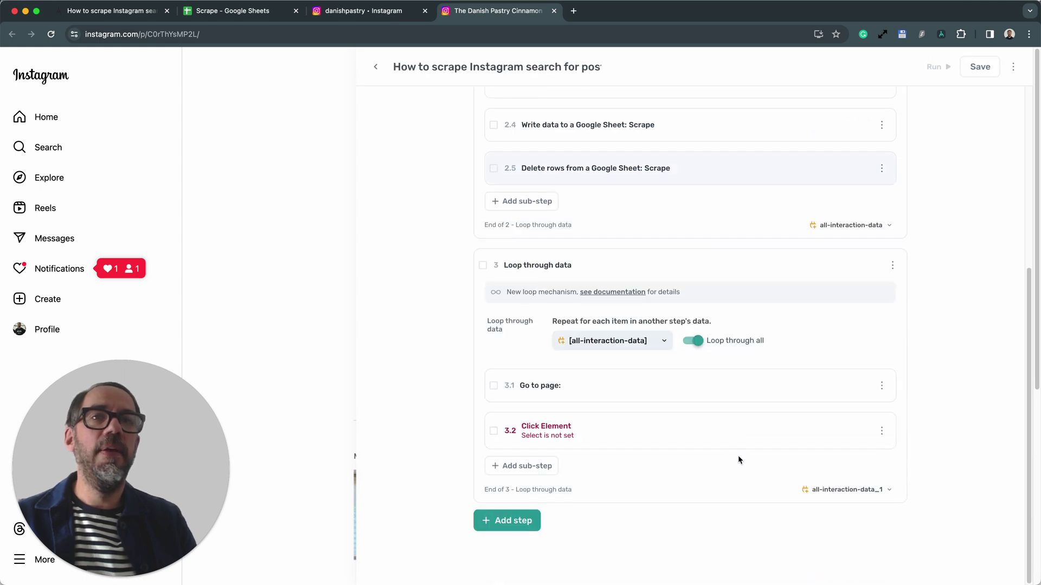
Set the Click Element target to the post's like heart and complete the selection
{"action": "left_click", "coordinate": [644, 429]}
{"action": "left_click", "coordinate": [596, 478]}
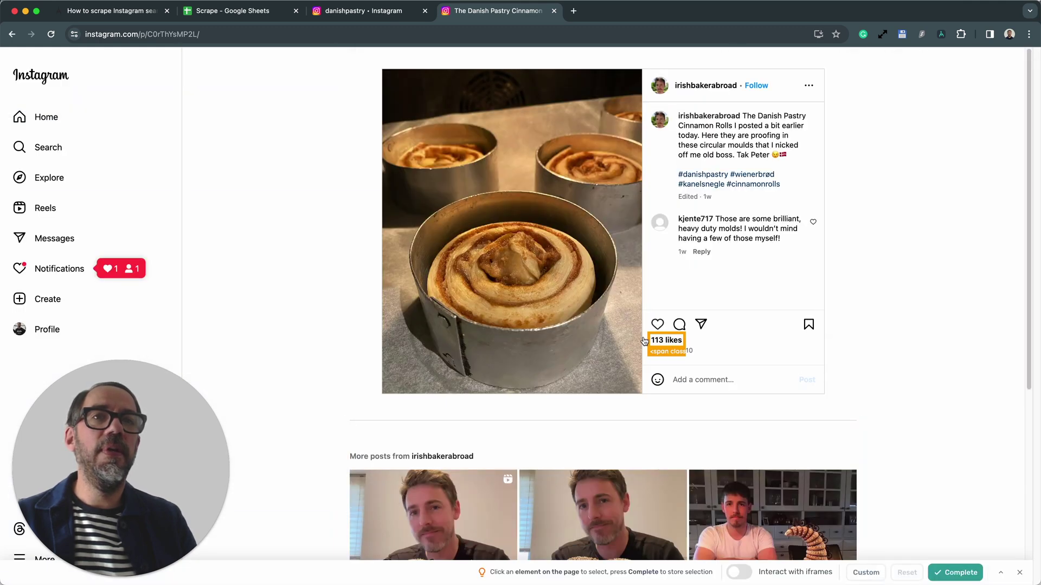
{"action": "left_click", "coordinate": [651, 328]}
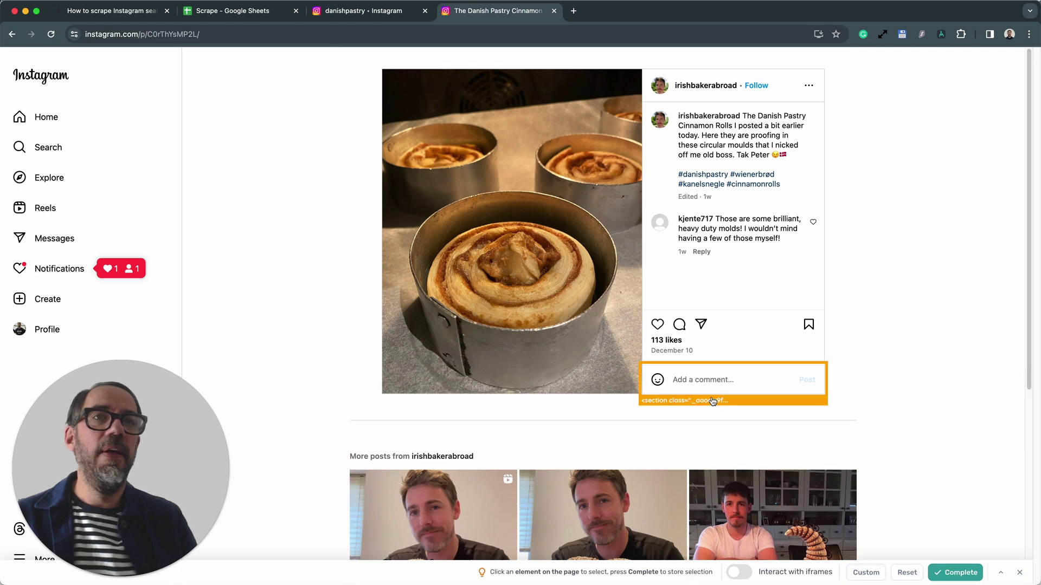
{"action": "left_click", "coordinate": [959, 573]}
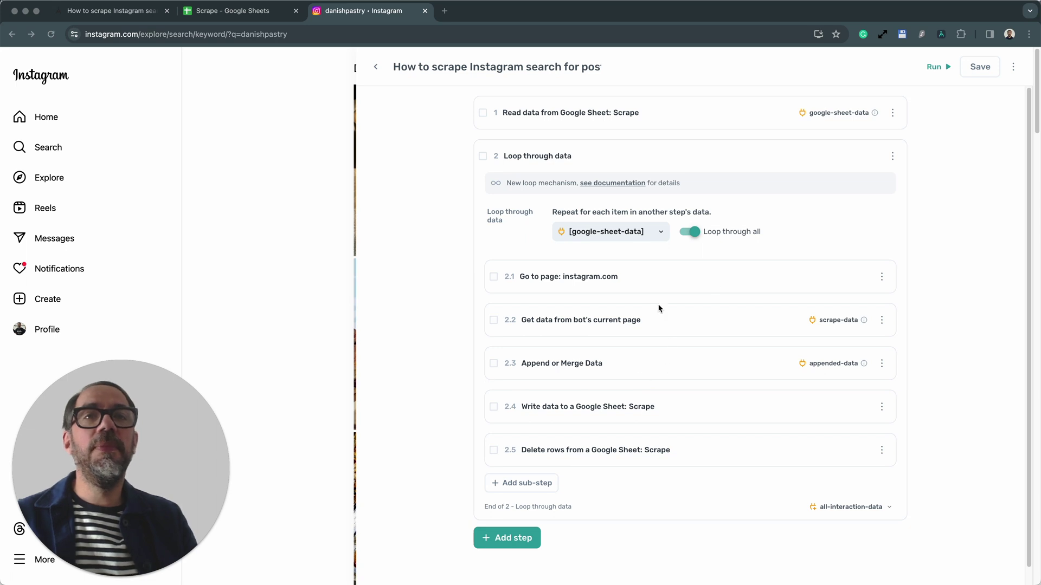
Expand the page-scraping step to show its selected data, pager and 50-result limit
{"action": "left_click", "coordinate": [688, 330]}
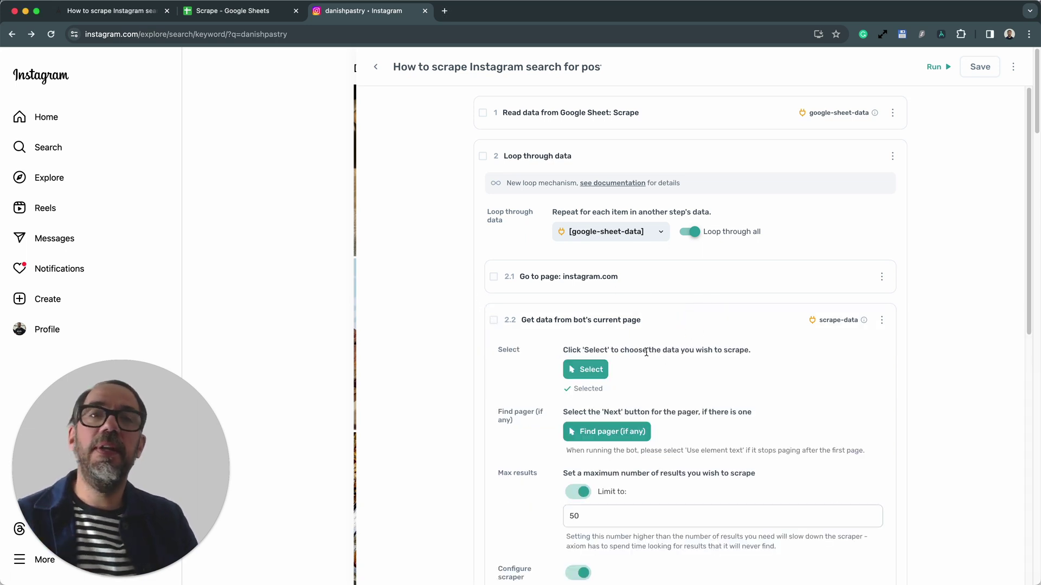
Clear the scraper's column A and set it to capture post links
{"action": "left_click", "coordinate": [595, 372]}
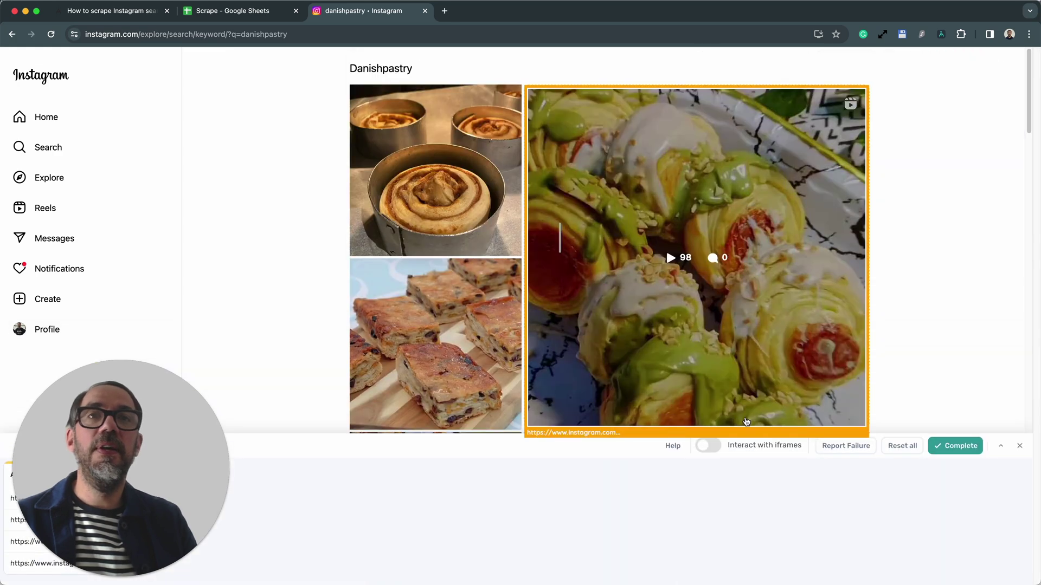
{"action": "scroll", "coordinate": [332, 368], "scroll_direction": "down", "scroll_amount": 4}
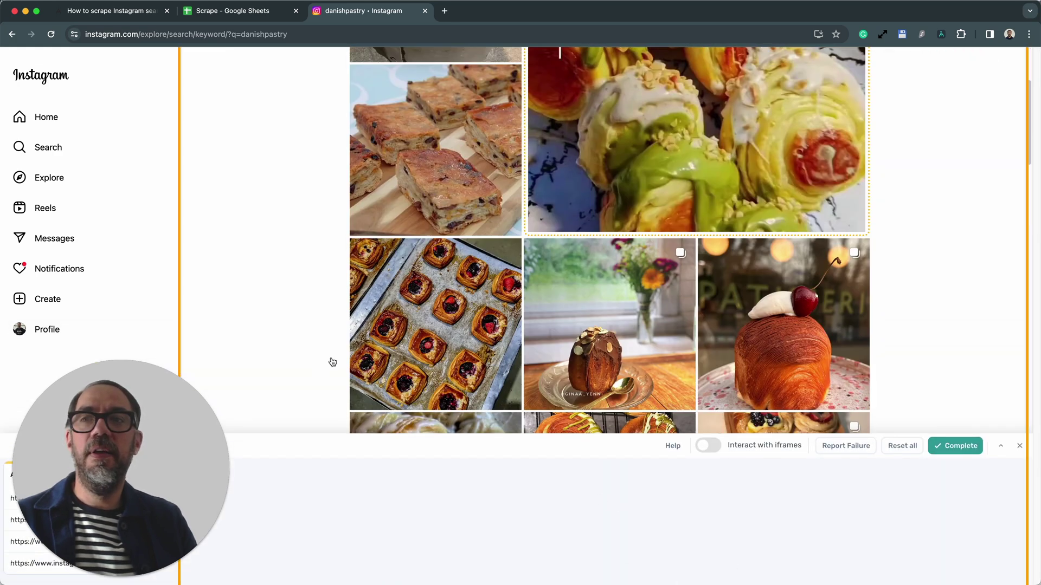
{"action": "scroll", "coordinate": [332, 368], "scroll_direction": "down", "scroll_amount": 6}
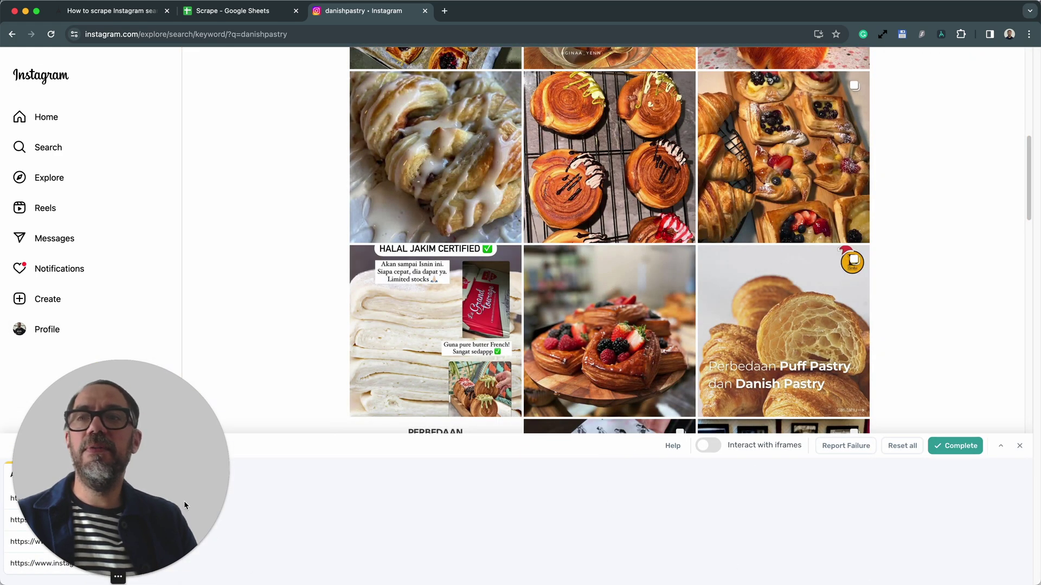
{"action": "left_click_drag", "start_coordinate": [181, 501], "coordinate": [176, 343]}
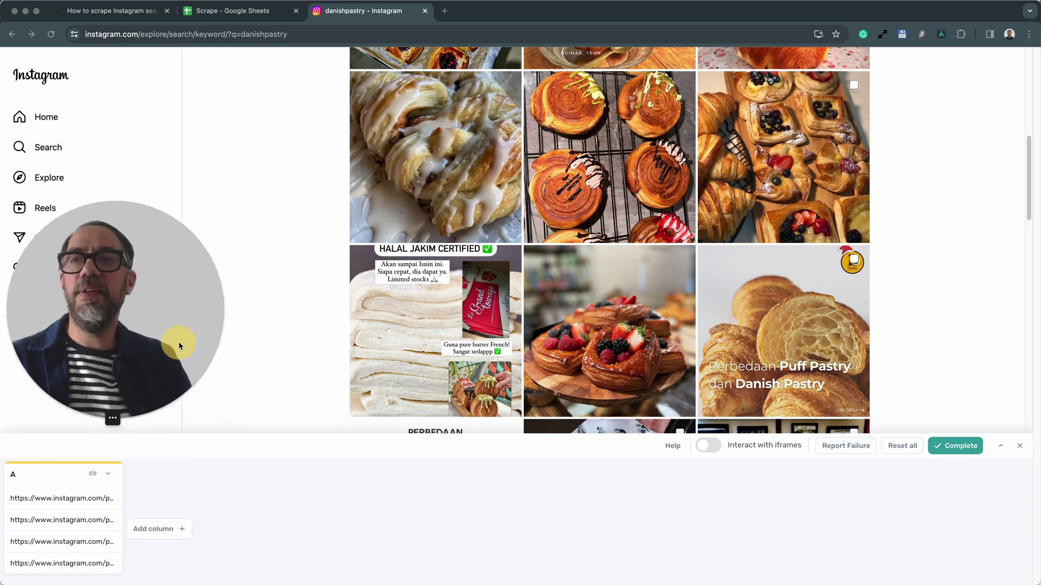
{"action": "left_click", "coordinate": [97, 476]}
{"action": "left_click", "coordinate": [107, 476]}
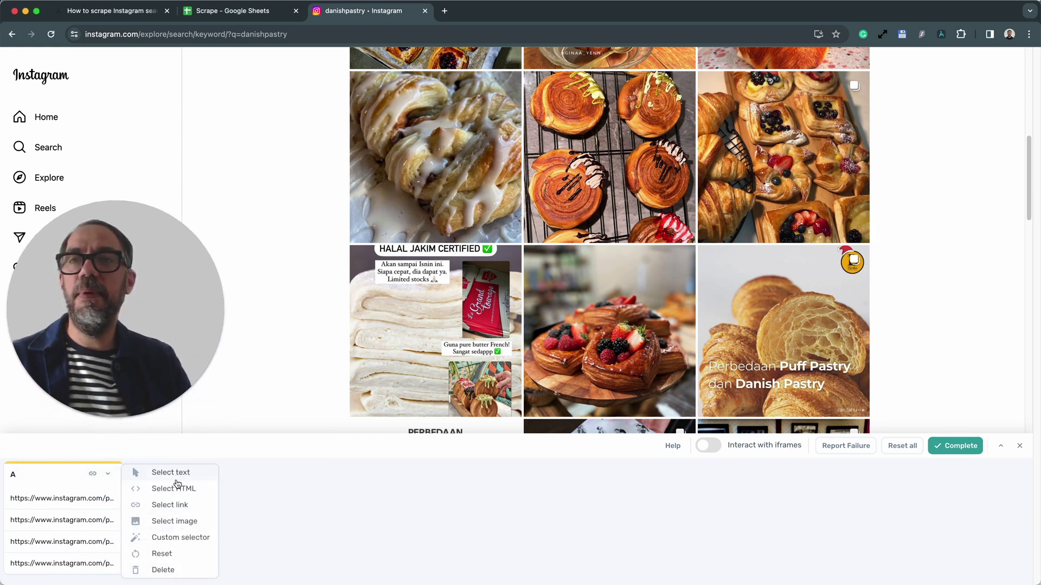
{"action": "left_click", "coordinate": [158, 506]}
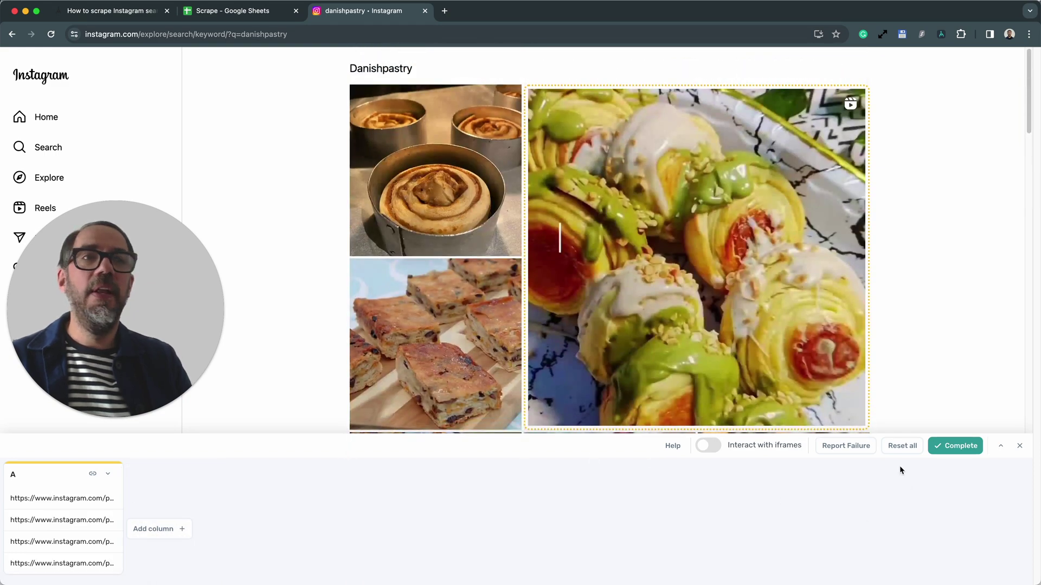
{"action": "left_click", "coordinate": [898, 453]}
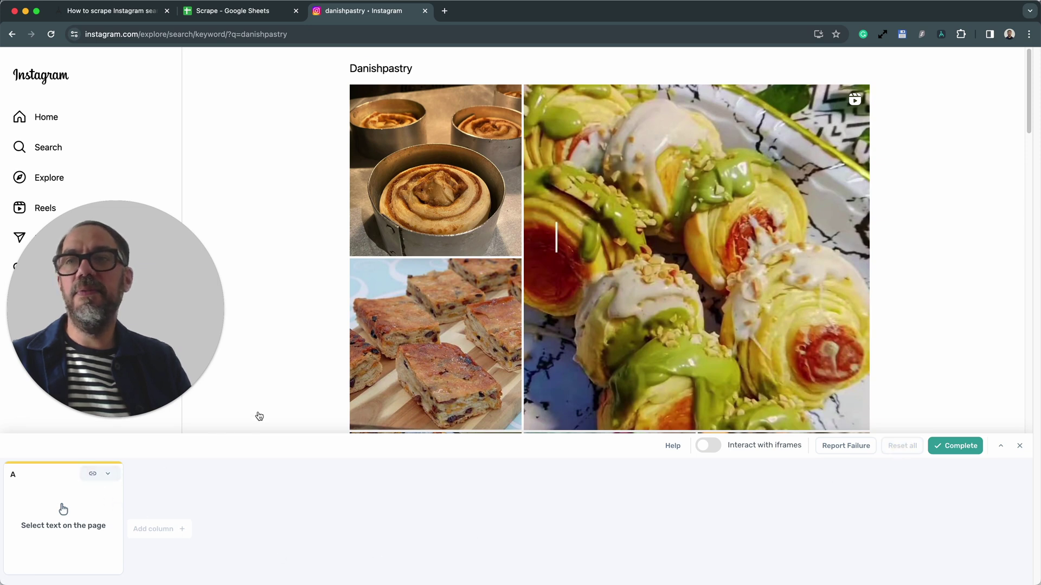
{"action": "left_click", "coordinate": [108, 474]}
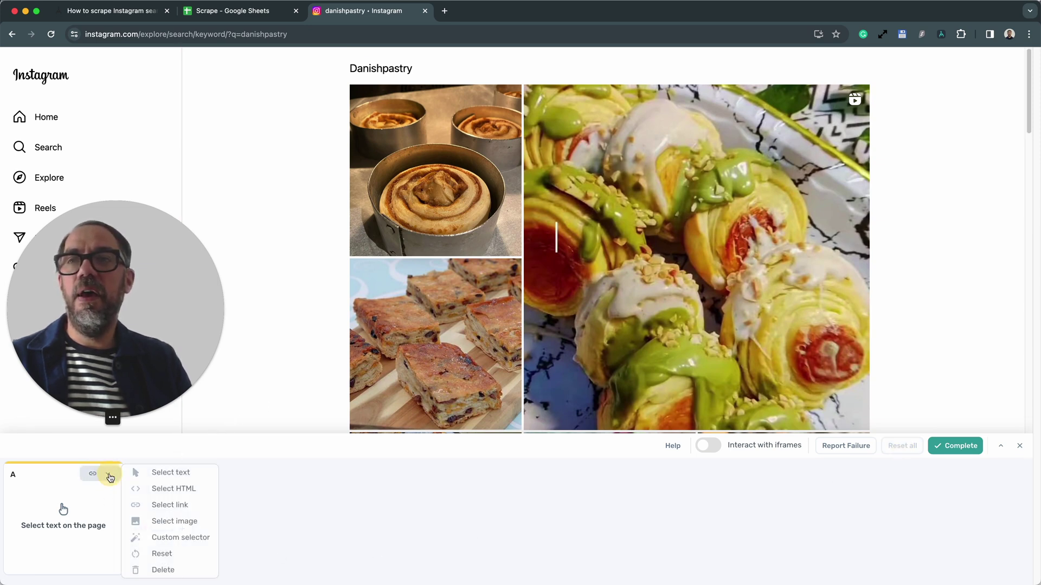
{"action": "left_click", "coordinate": [170, 506]}
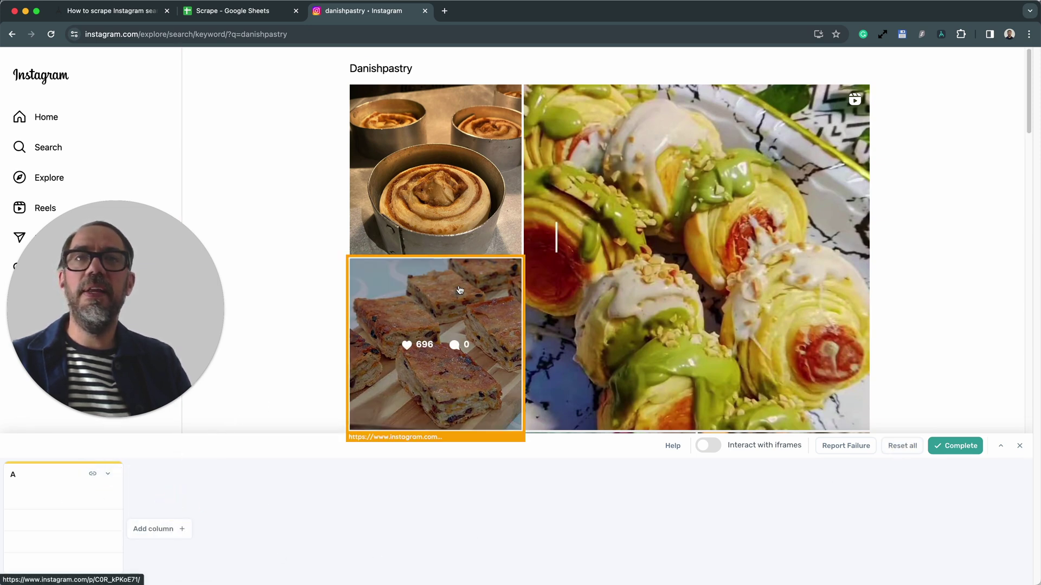
Pick three grid posts as link examples, complete the selection, and collapse the scraping step
{"action": "left_click", "coordinate": [447, 241]}
{"action": "left_click", "coordinate": [477, 330]}
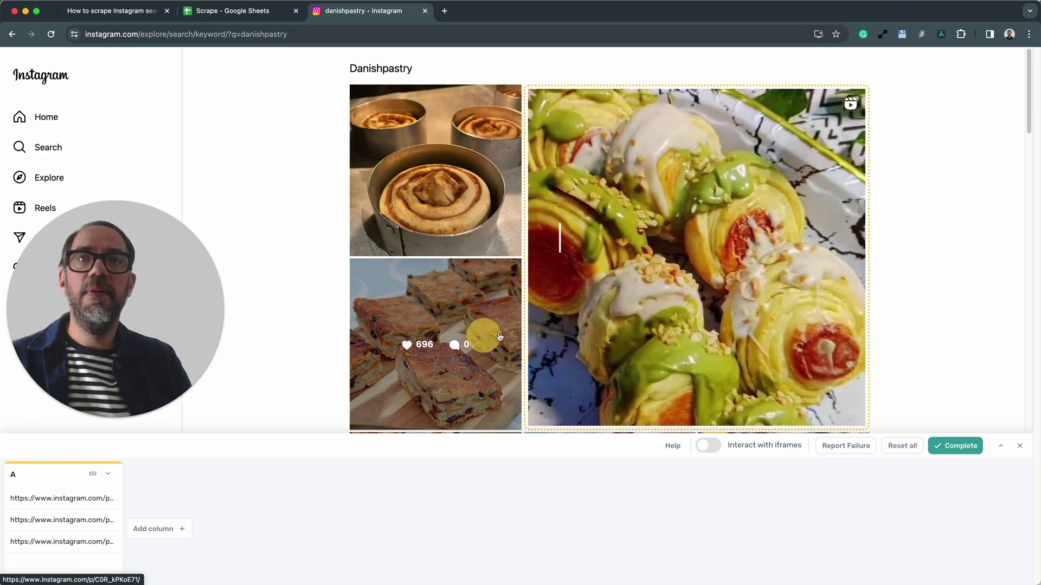
{"action": "scroll", "coordinate": [626, 346], "scroll_direction": "down", "scroll_amount": 5}
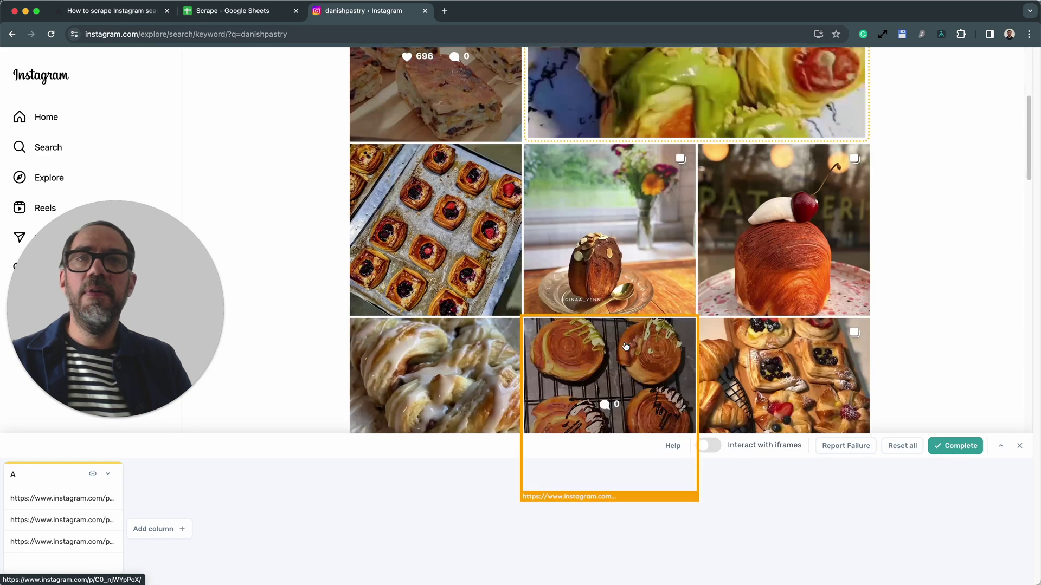
{"action": "left_click", "coordinate": [471, 357]}
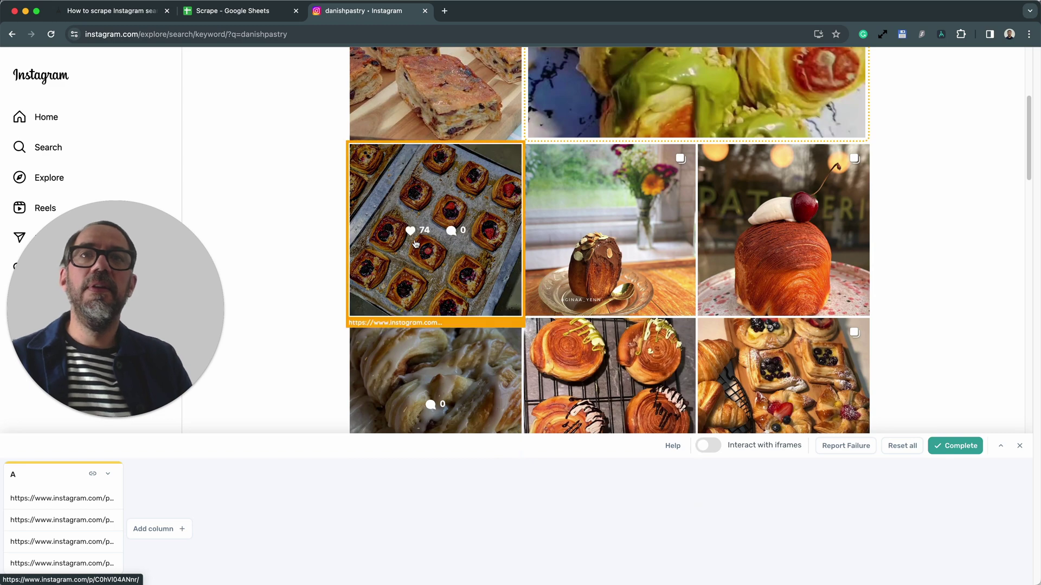
{"action": "scroll", "coordinate": [575, 309], "scroll_direction": "down", "scroll_amount": 3}
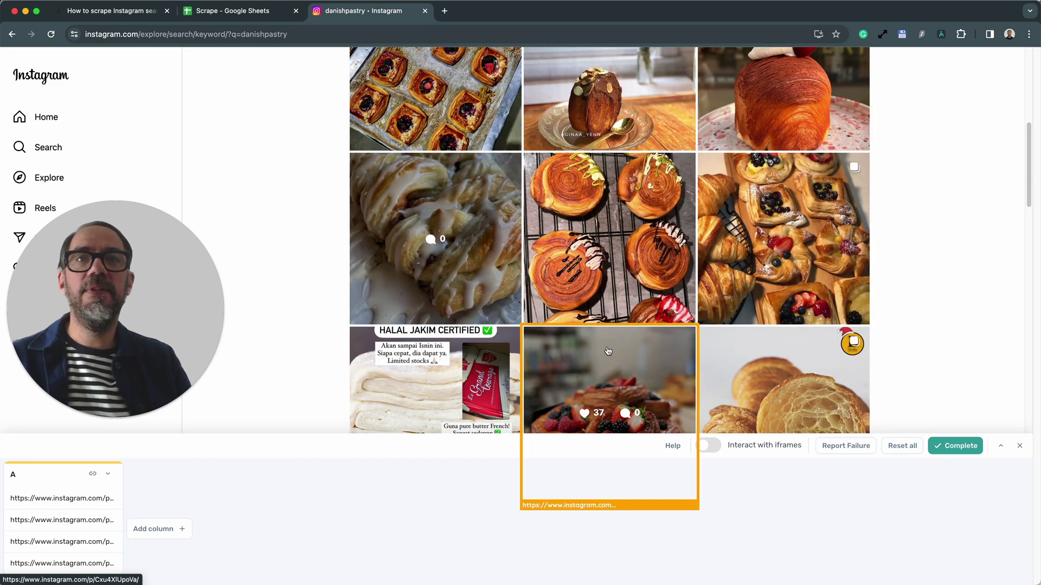
{"action": "scroll", "coordinate": [596, 307], "scroll_direction": "down", "scroll_amount": 3}
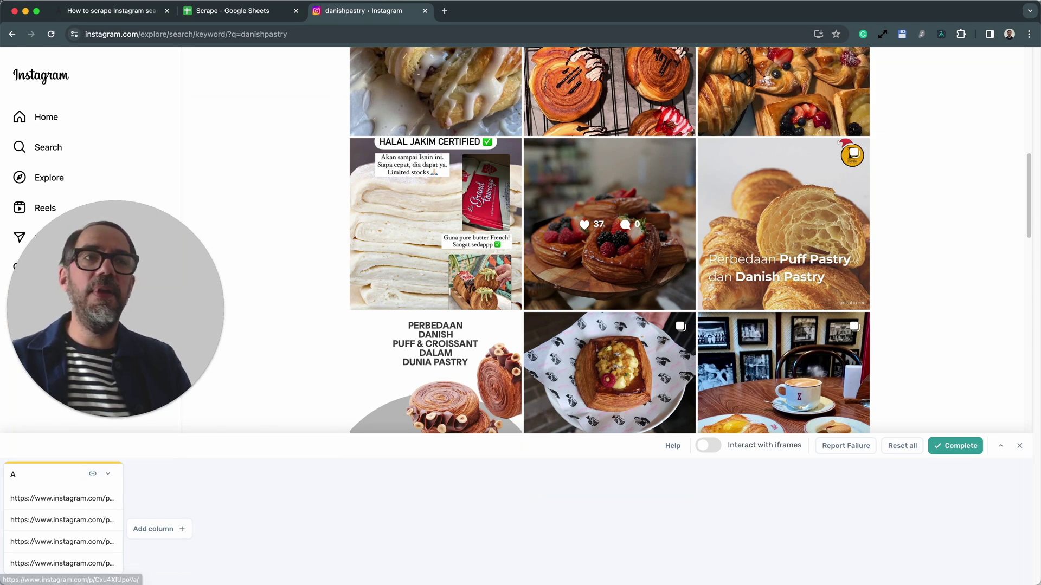
{"action": "left_click", "coordinate": [971, 447]}
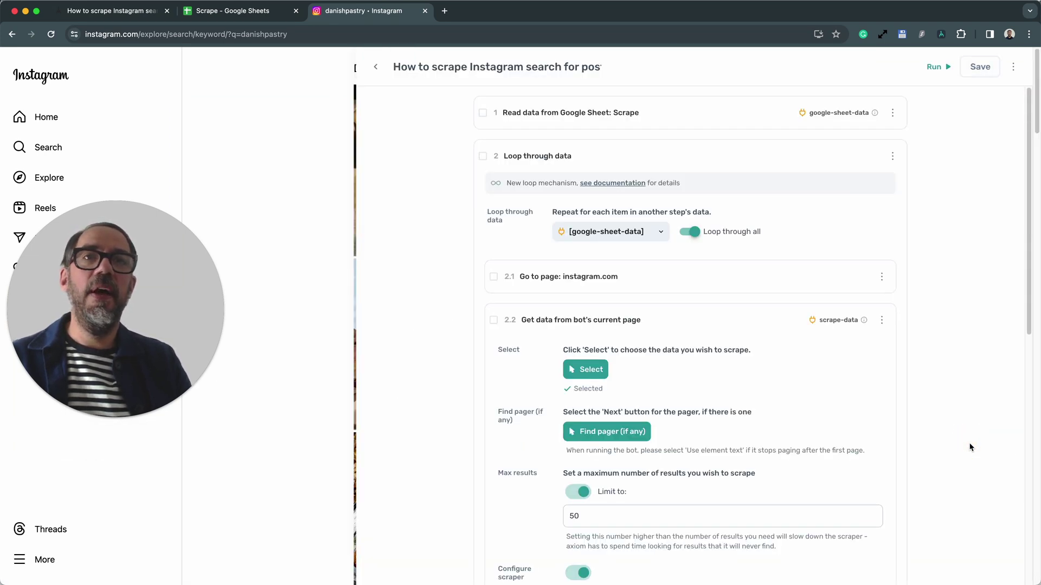
{"action": "mouse_move", "coordinate": [642, 299]}
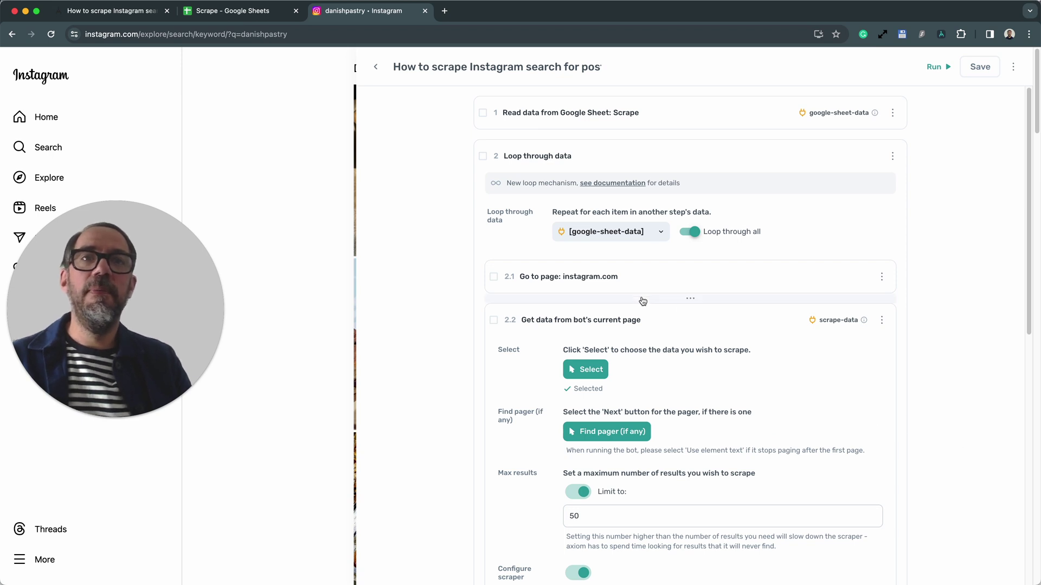
{"action": "left_click", "coordinate": [685, 313]}
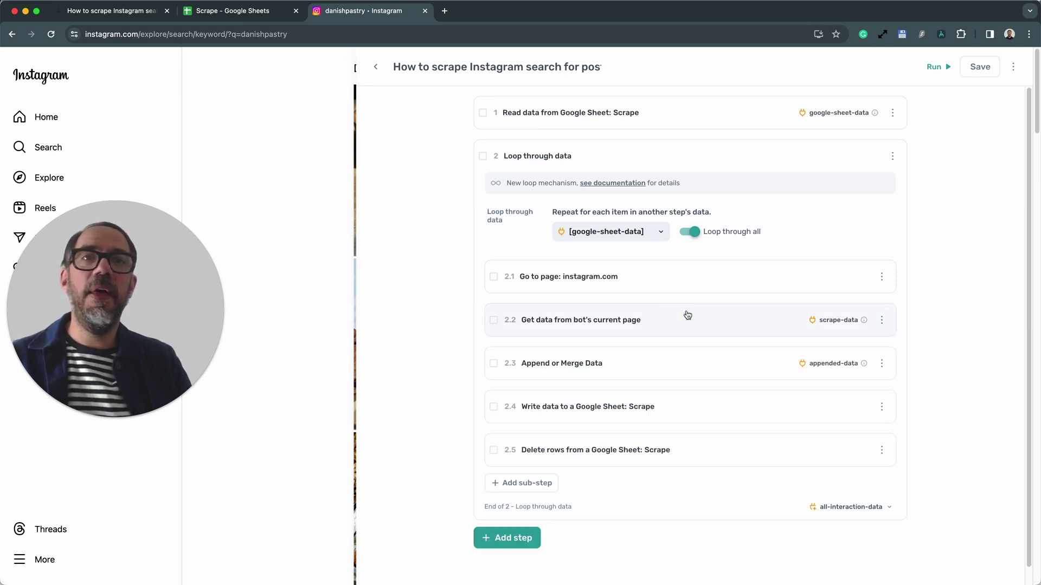
{"action": "left_click", "coordinate": [713, 420]}
{"action": "scroll", "coordinate": [710, 418], "scroll_direction": "down", "scroll_amount": 3}
{"action": "scroll", "coordinate": [710, 417], "scroll_direction": "down", "scroll_amount": 3}
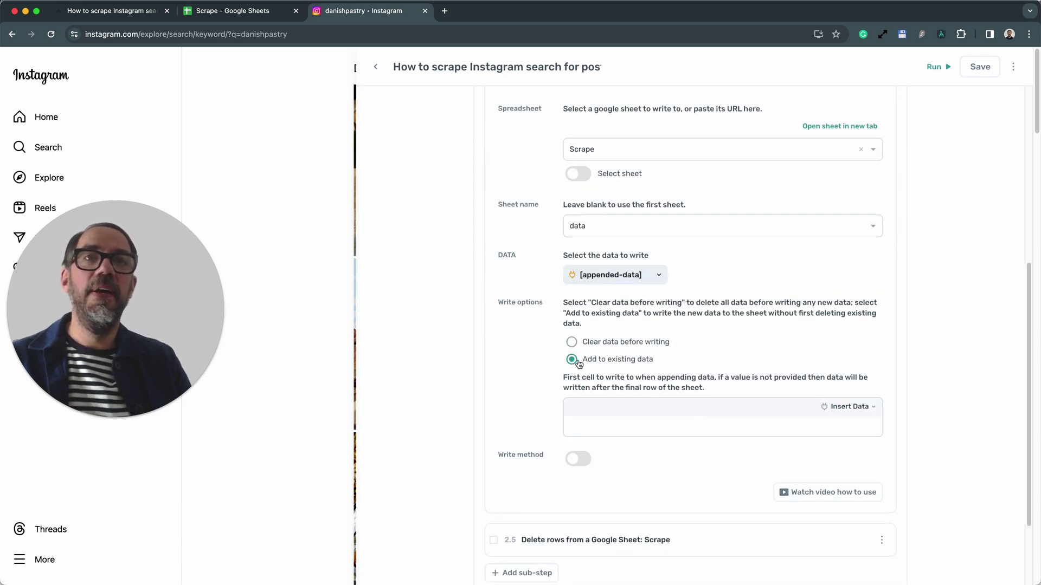
{"action": "scroll", "coordinate": [607, 369], "scroll_direction": "up", "scroll_amount": 3}
{"action": "scroll", "coordinate": [651, 352], "scroll_direction": "up", "scroll_amount": 2}
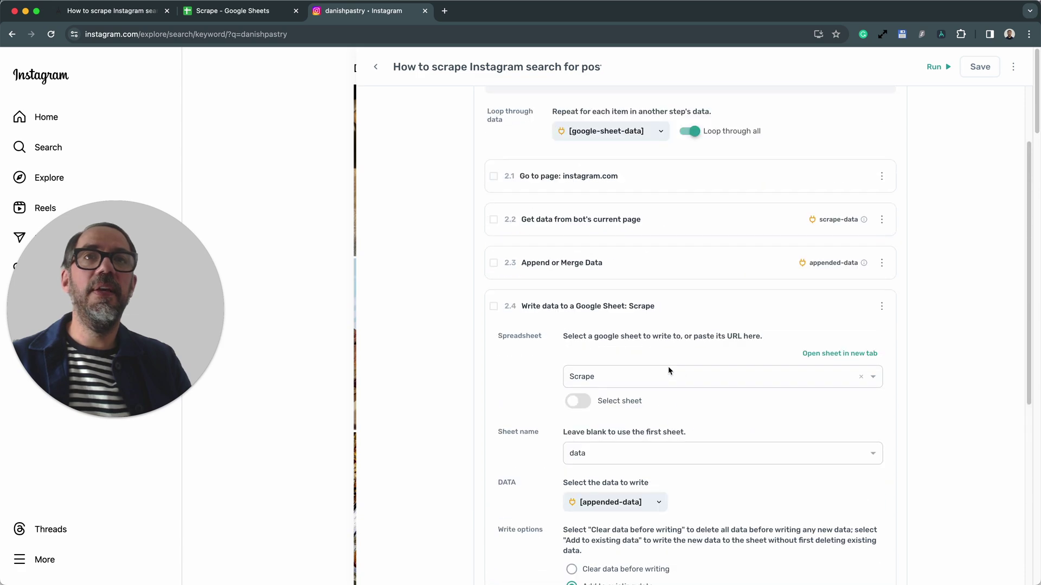
{"action": "left_click", "coordinate": [642, 278]}
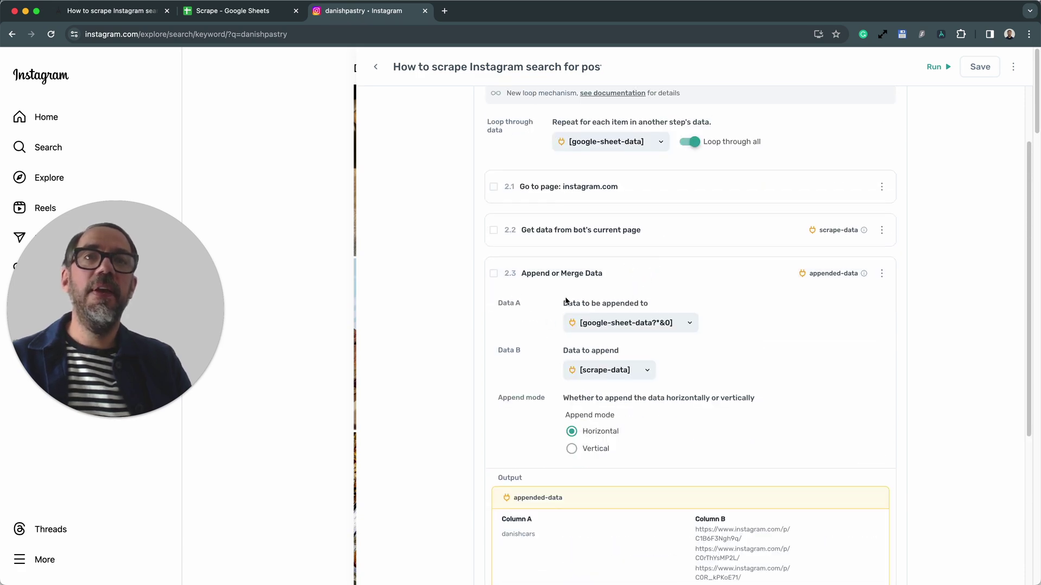
{"action": "left_click", "coordinate": [640, 325]}
{"action": "left_click", "coordinate": [642, 345]}
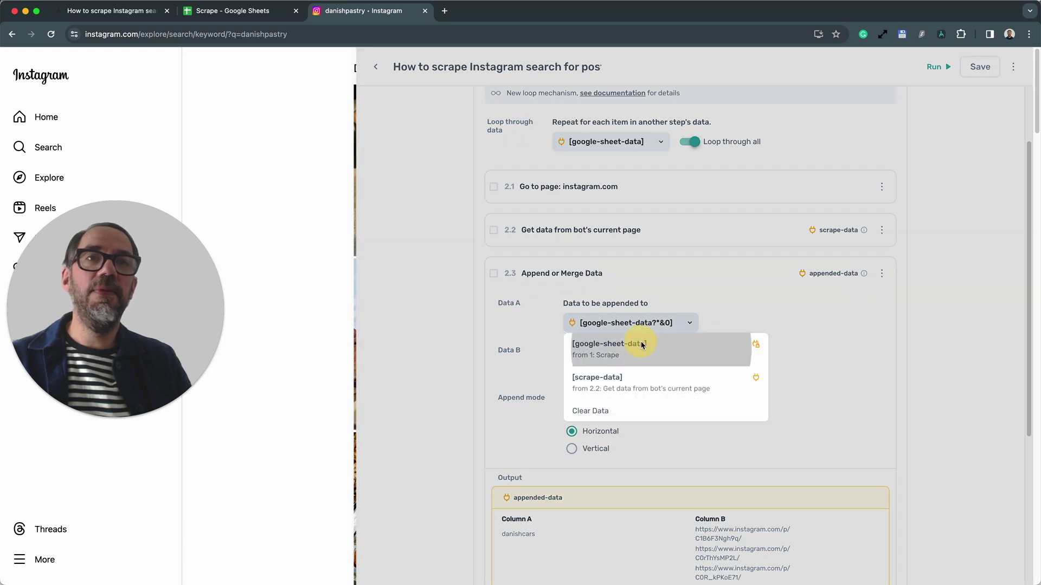
{"action": "left_click", "coordinate": [983, 126]}
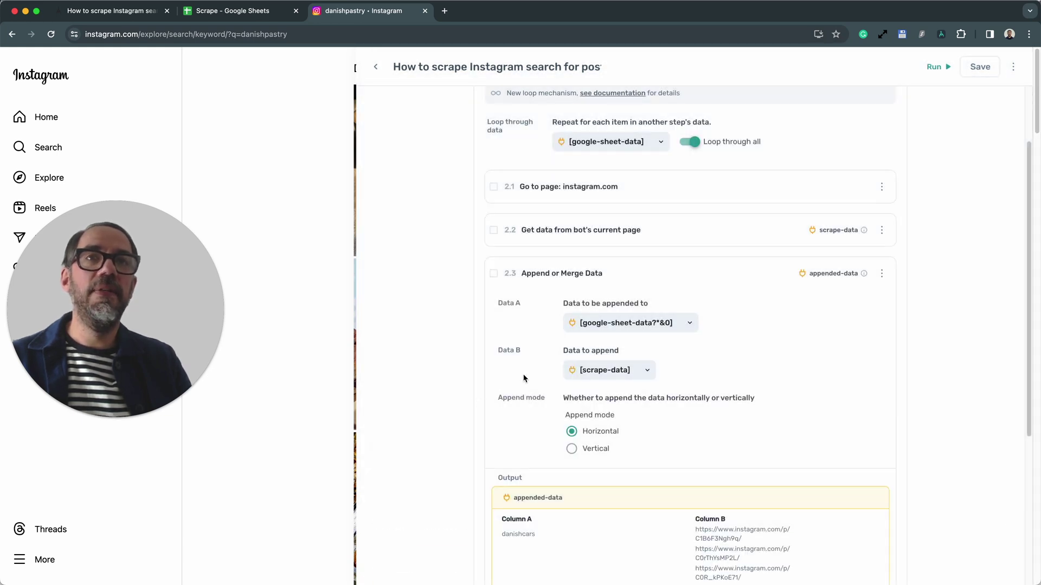
{"action": "left_click", "coordinate": [619, 371]}
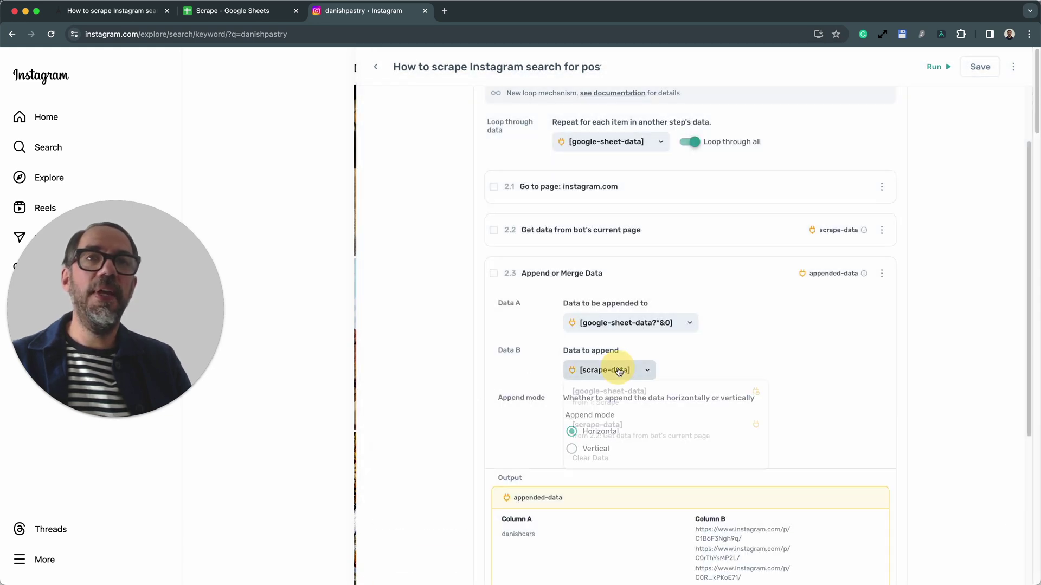
{"action": "left_click", "coordinate": [617, 433]}
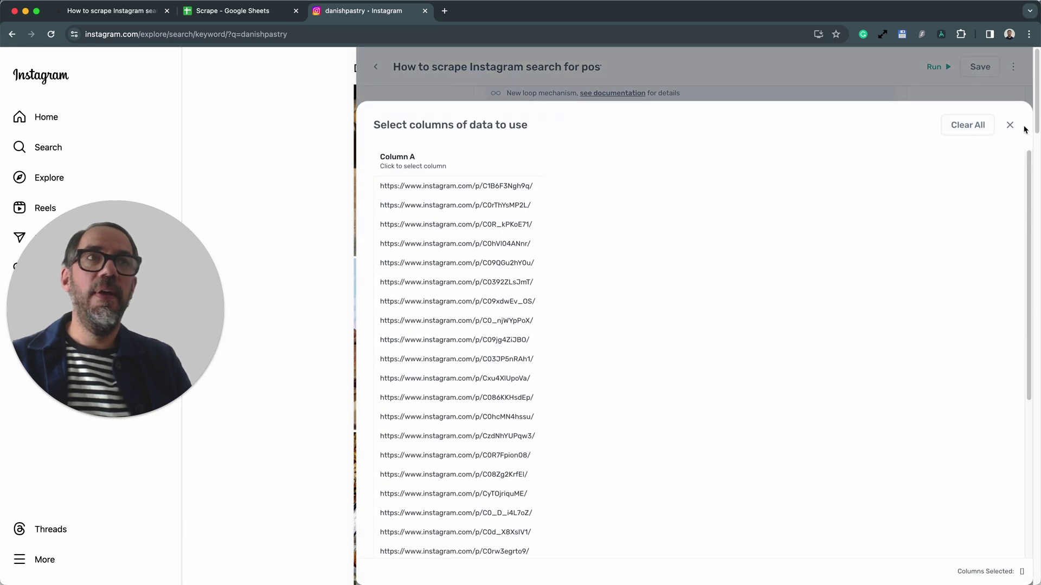
{"action": "left_click", "coordinate": [1009, 125]}
{"action": "left_click", "coordinate": [673, 258]}
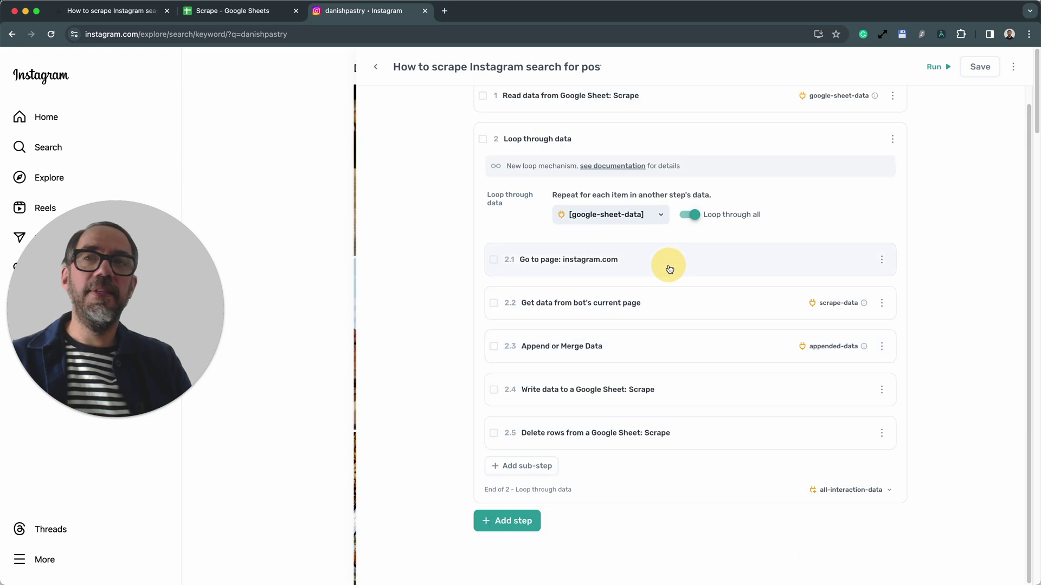